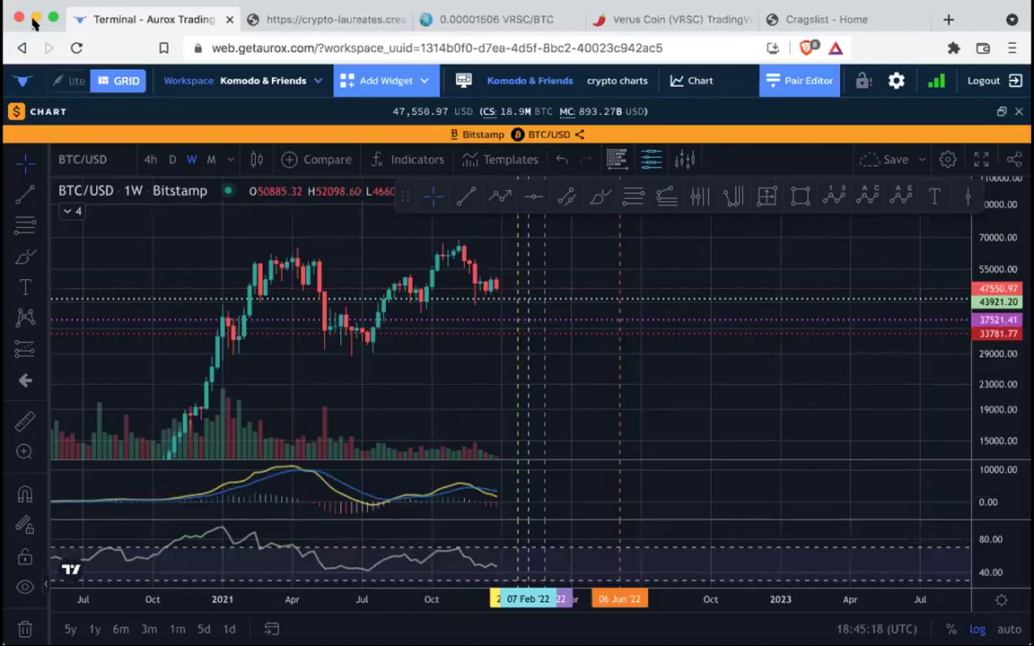
Enlarge the browser window and examine the weekly BTC/USD candles from 2020 to the end of 2021 against the horizontal support lines.
click(54, 17)
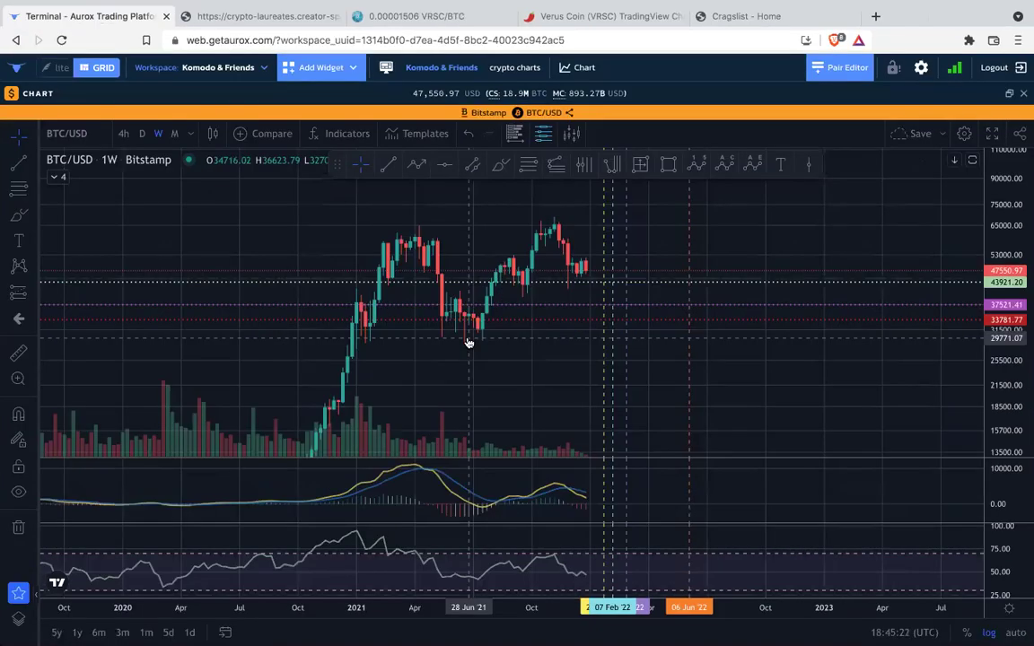
scroll(471, 343, up, 2)
drag(445, 365, 574, 370)
drag(994, 212, 995, 272)
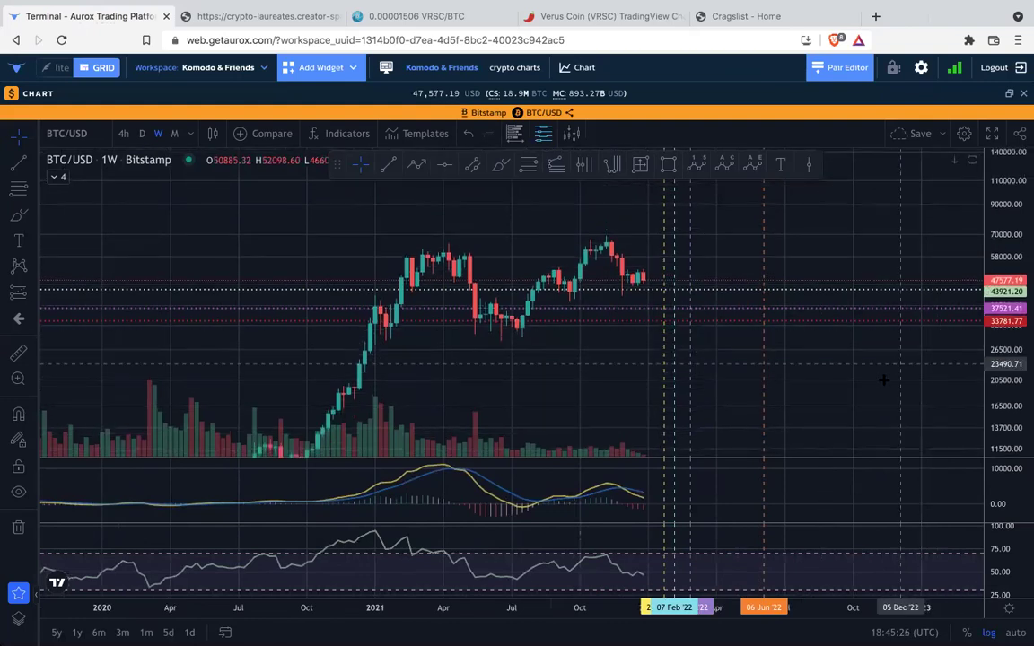
drag(868, 391, 855, 393)
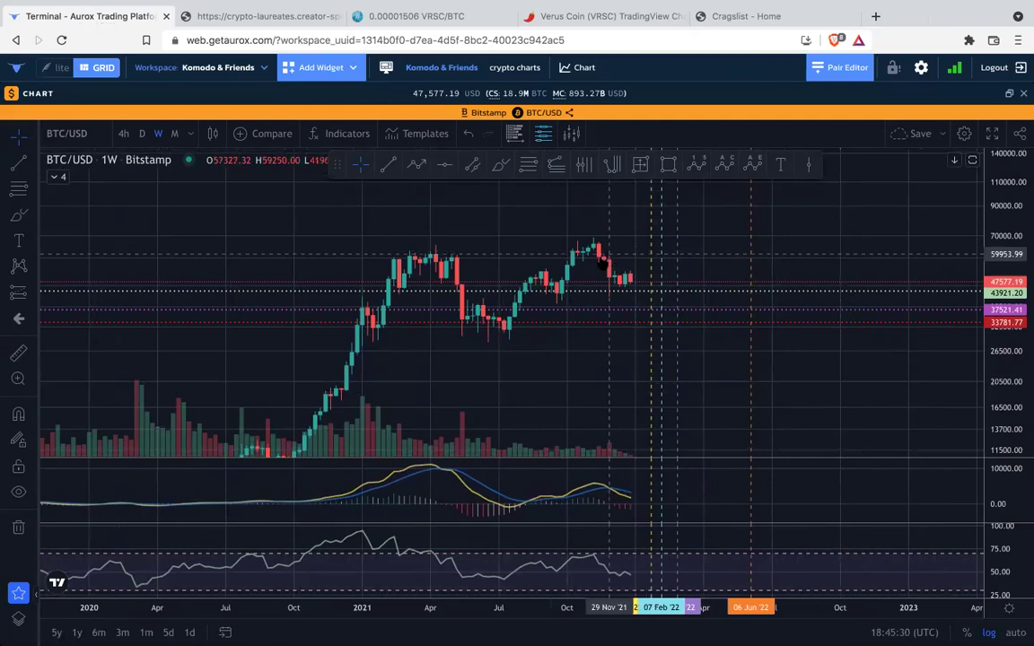
drag(485, 212, 441, 235)
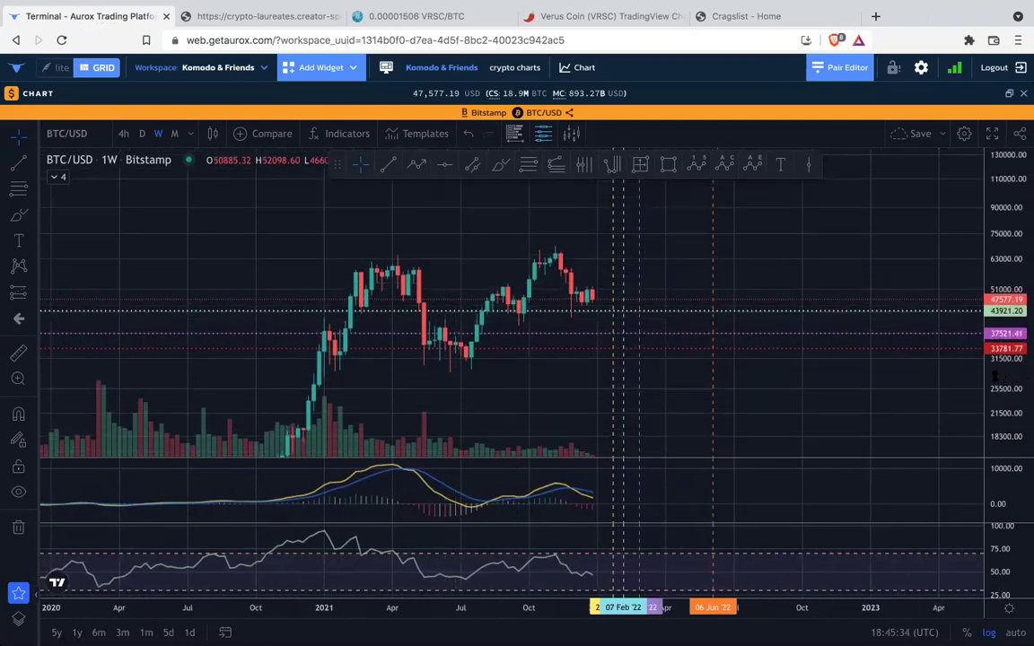
scroll(924, 350, right, 10)
drag(861, 377, 942, 360)
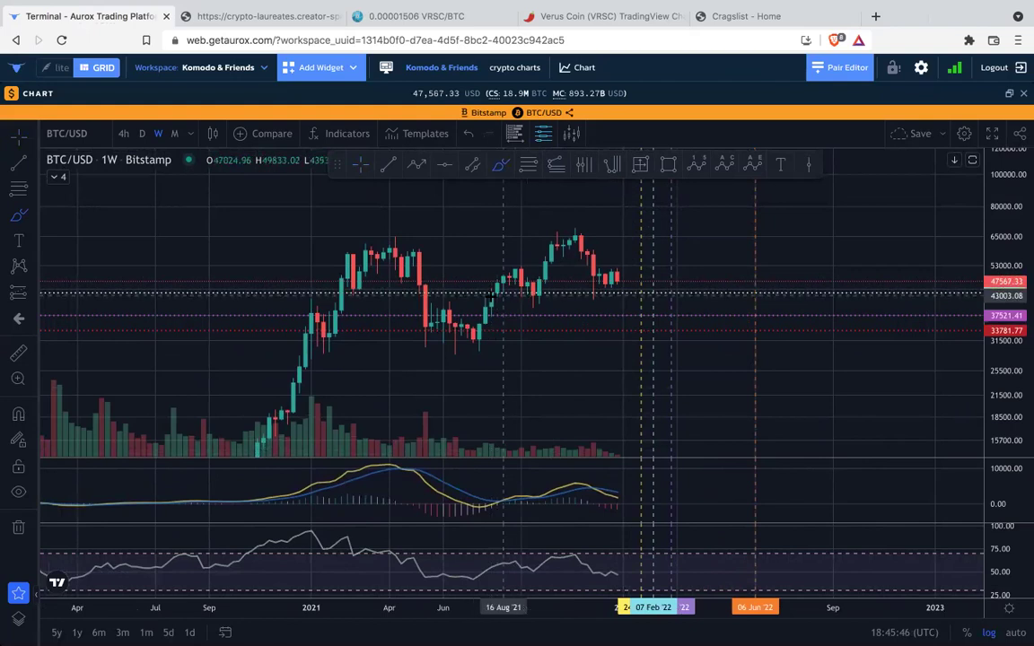
Brush freehand strokes along the 43921.20 support line beside the latest weekly candles and undo them.
drag(624, 294, 493, 294)
mouse_move(635, 311)
mouse_down()
mouse_move(507, 314)
mouse_move(682, 330)
mouse_up()
key(ctrl+z)
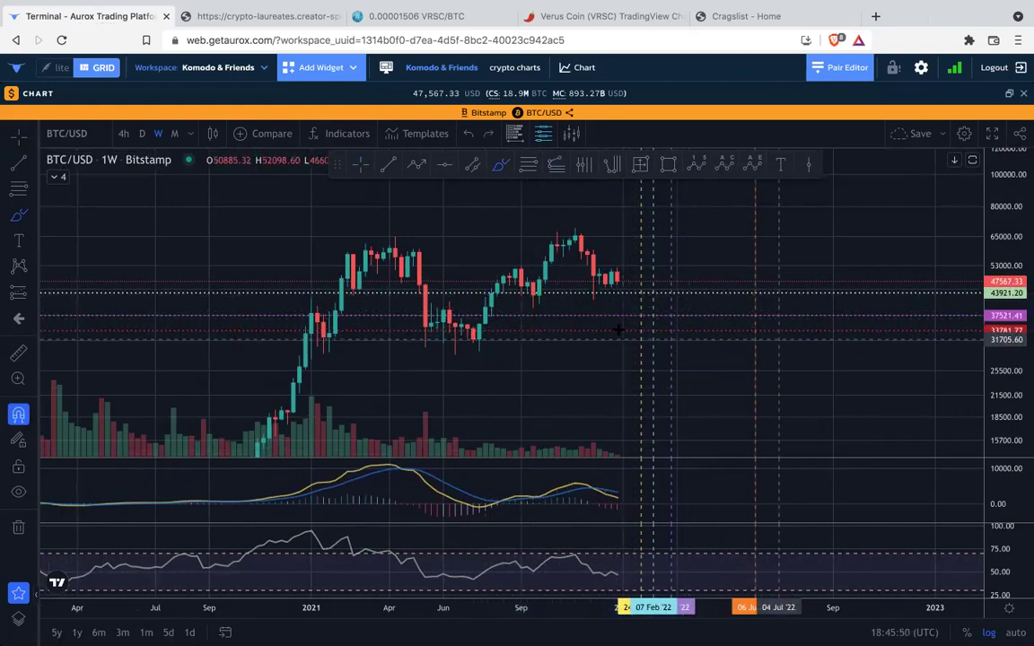
Brush a circle at the mid-2021 low, a path over the November high, and loops through the three support levels, undoing the strokes.
mouse_move(494, 335)
mouse_down()
mouse_move(510, 339)
mouse_move(531, 287)
mouse_move(585, 229)
mouse_move(611, 298)
mouse_move(583, 293)
mouse_move(651, 293)
mouse_move(667, 314)
mouse_move(583, 316)
mouse_up()
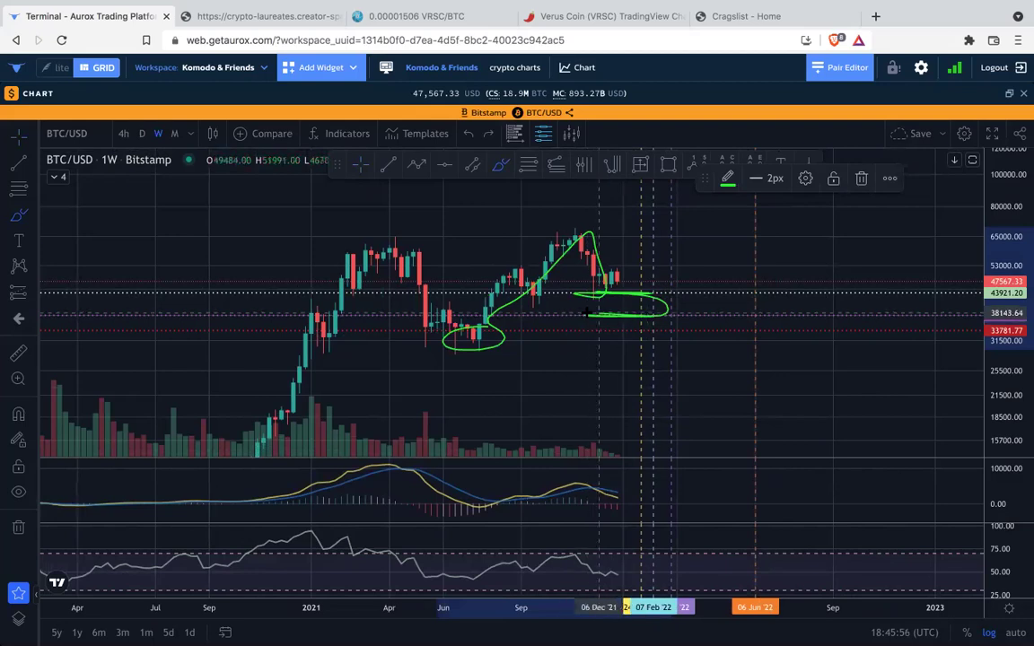
mouse_move(668, 333)
mouse_down()
mouse_move(586, 329)
mouse_move(605, 331)
mouse_up()
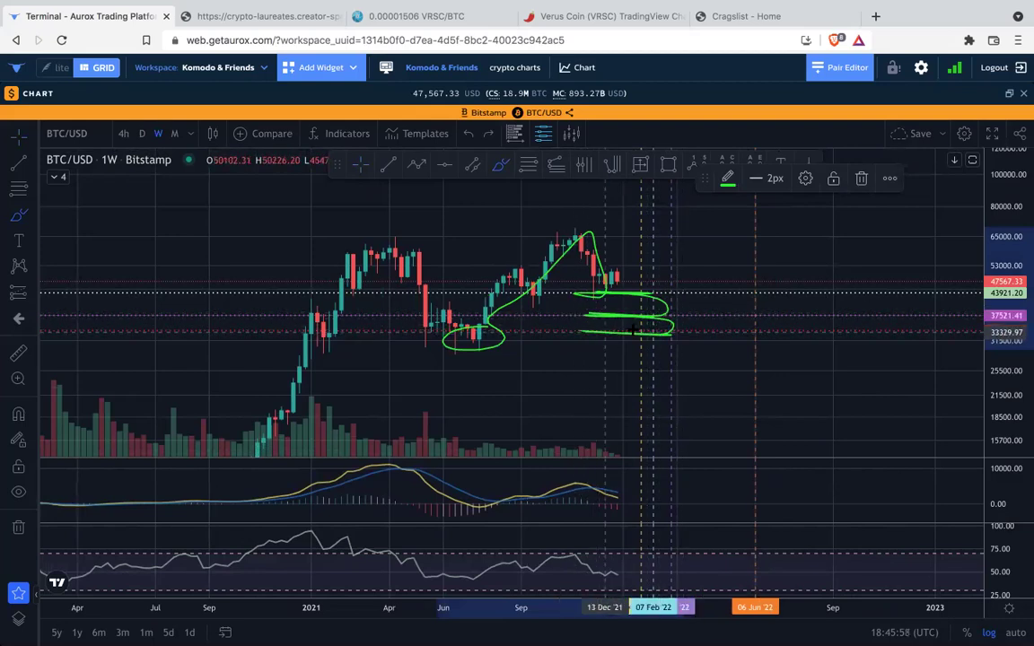
key(super+z)
key(super+z)
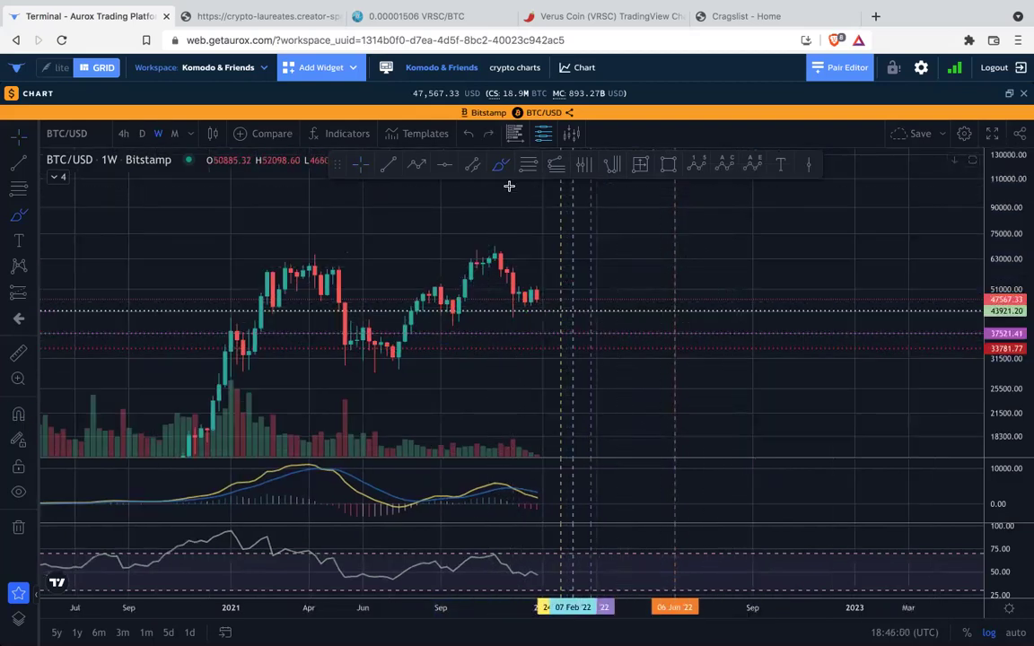
mouse_move(506, 305)
mouse_down()
mouse_move(518, 314)
mouse_move(532, 305)
mouse_up()
key(super+z)
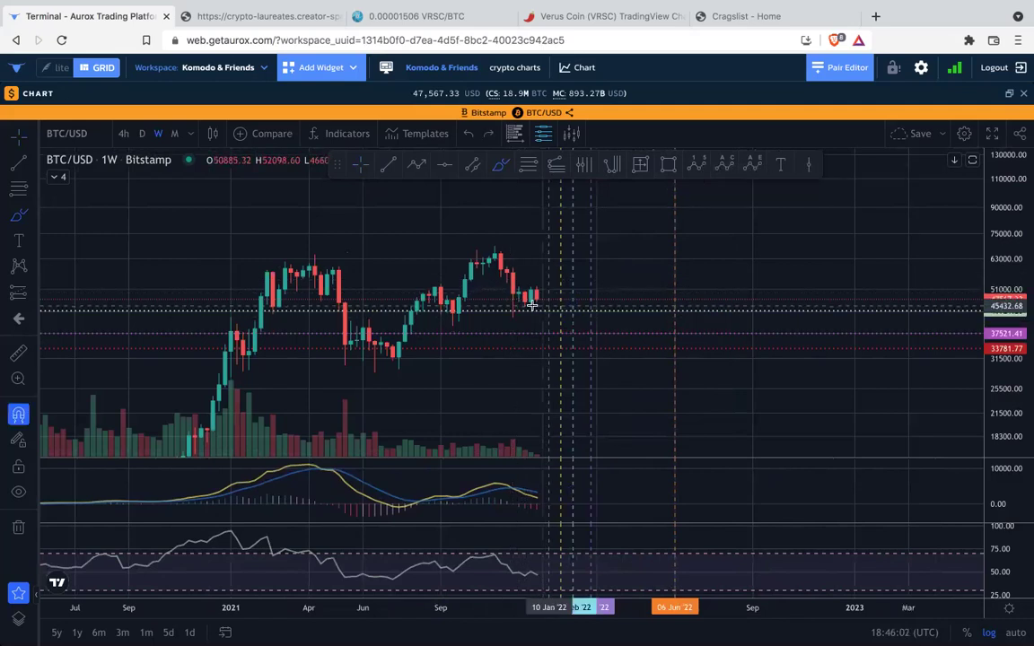
Brush a stroke from the April 2021 high into early 2022 and a small circle around the latest weekly candles, undoing each.
scroll(535, 267, down, 5)
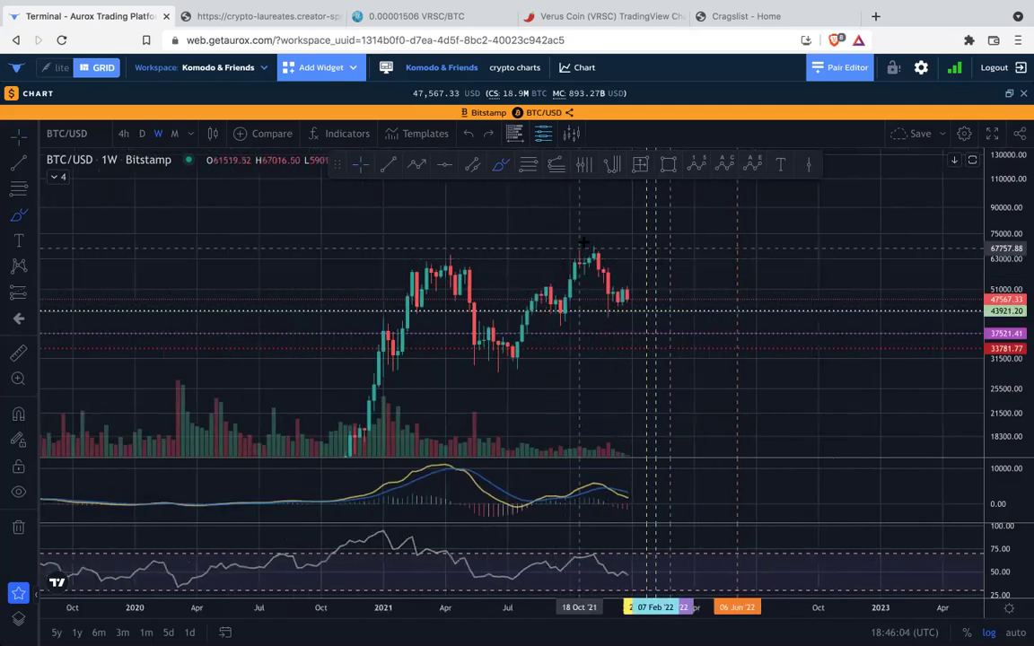
drag(997, 192, 996, 224)
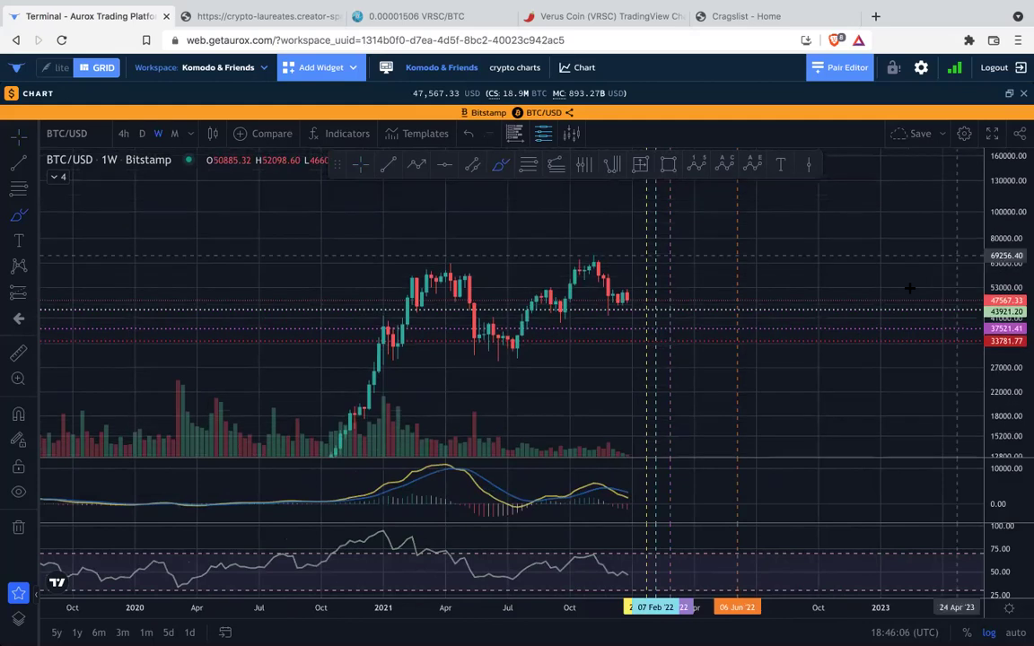
mouse_move(445, 273)
mouse_down()
mouse_move(538, 324)
mouse_move(619, 291)
mouse_move(664, 366)
mouse_up()
key(ctrl+z)
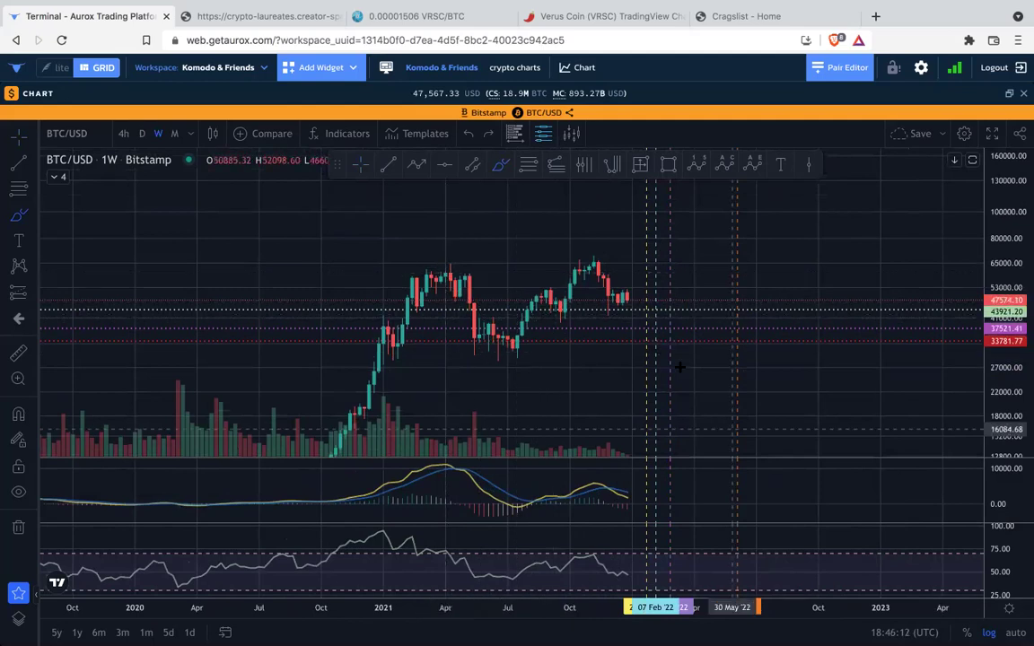
drag(626, 293, 614, 301)
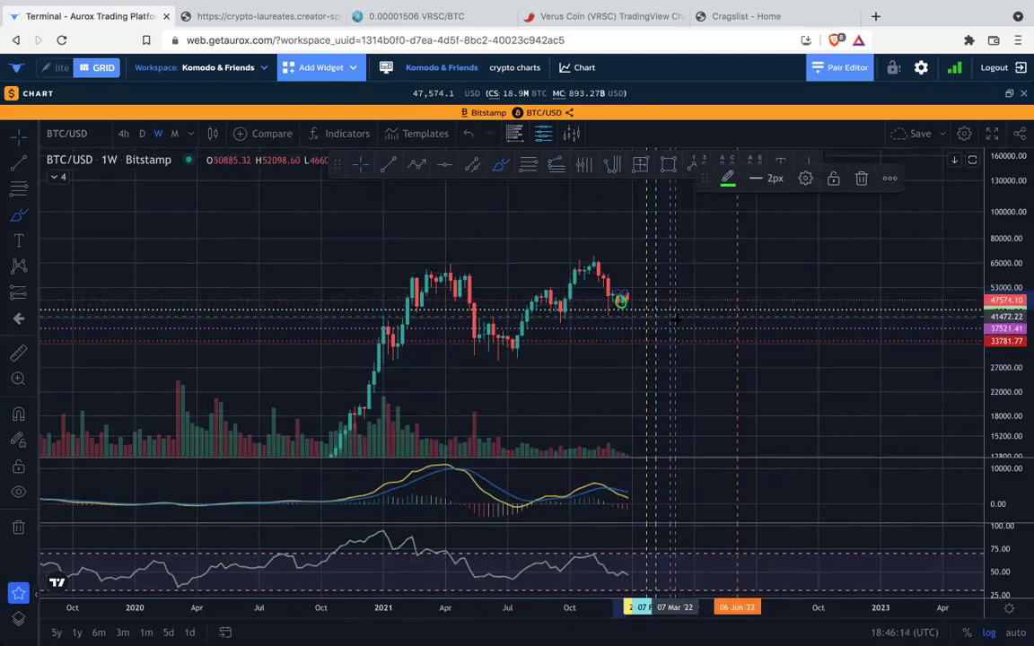
key(ctrl+z)
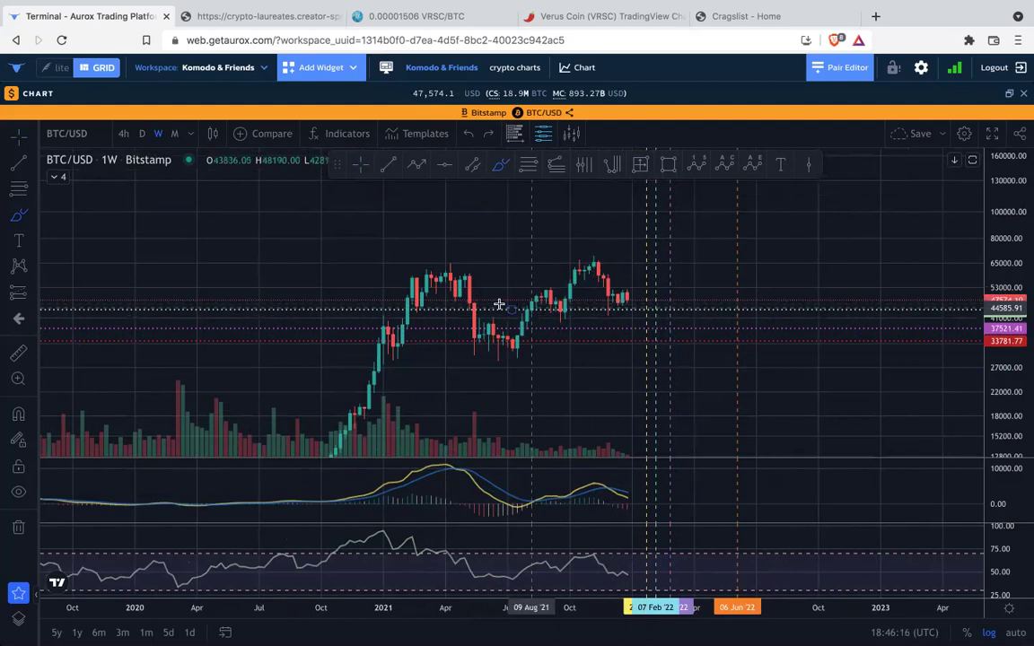
Brush a wave from the spring 2021 high through both swings and up past 100000 in mid-2022, and undo it.
mouse_move(462, 278)
mouse_down()
mouse_move(531, 337)
mouse_move(608, 285)
mouse_move(639, 318)
mouse_up()
mouse_move(658, 276)
mouse_down()
mouse_move(669, 251)
mouse_move(694, 267)
mouse_move(752, 195)
mouse_up()
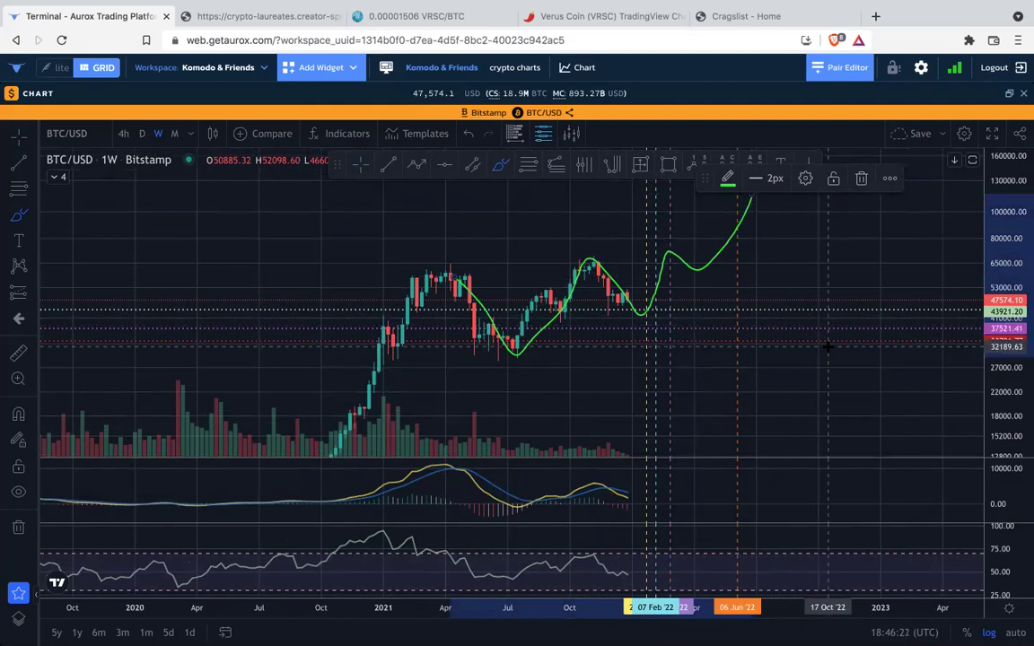
key(super+z)
Brush a large circle over the January to March 2022 zone and another mark near June 2022, undoing both.
mouse_move(677, 246)
mouse_down()
mouse_move(639, 304)
mouse_move(686, 231)
mouse_up()
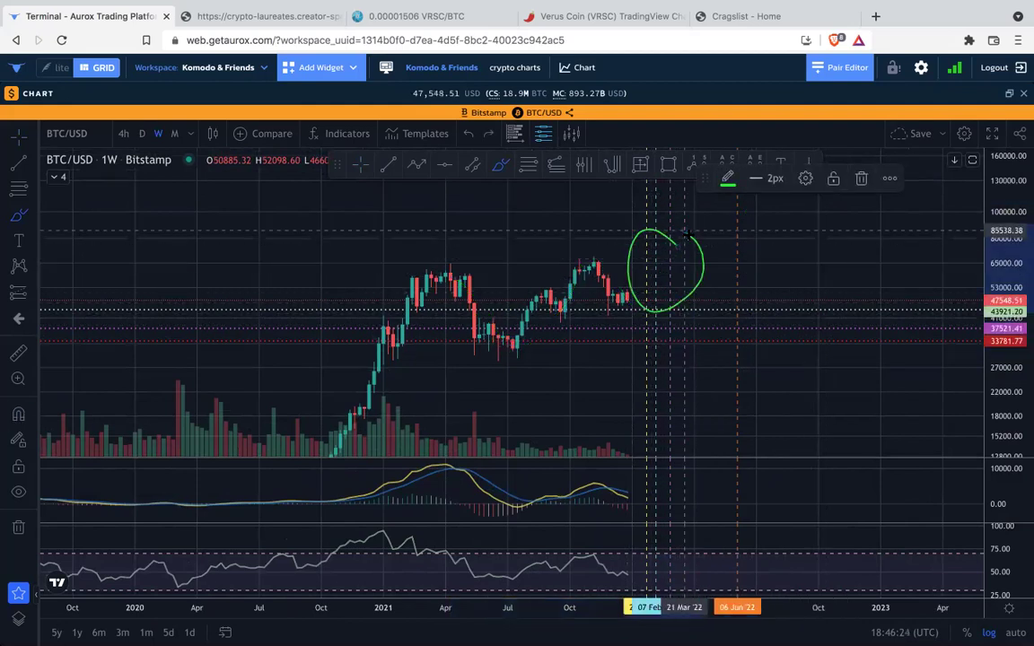
key(ctrl+z)
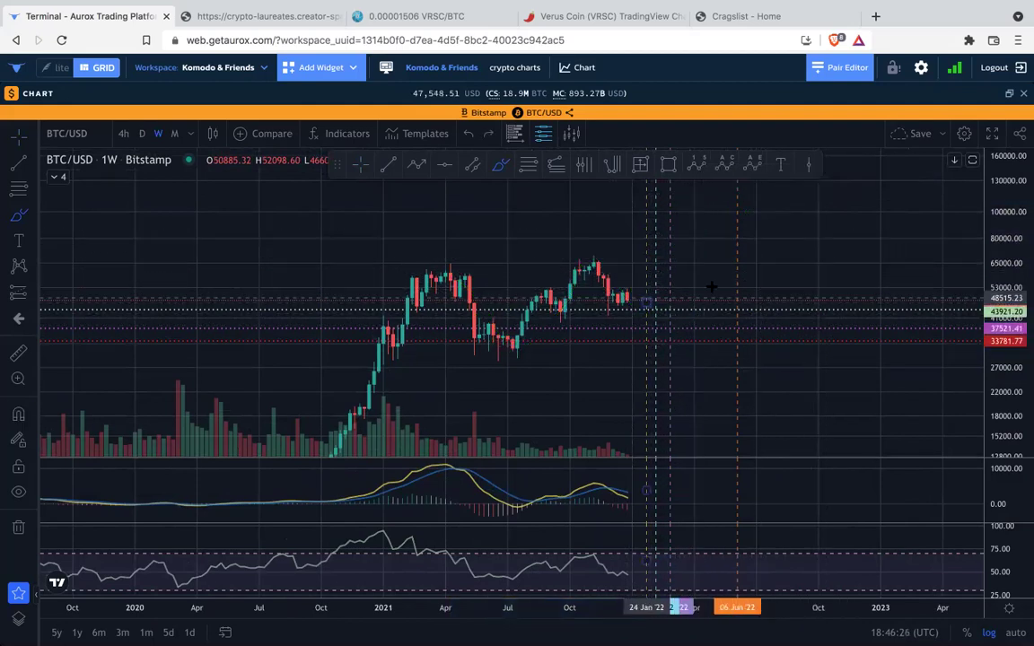
mouse_move(737, 213)
mouse_down()
mouse_move(722, 254)
mouse_move(745, 218)
mouse_up()
key(super+z)
Leave the brush for the crosshair and examine the weekly BTC/USD price history from 2018 through 2021.
scroll(889, 301, down, 1)
scroll(890, 301, down, 3)
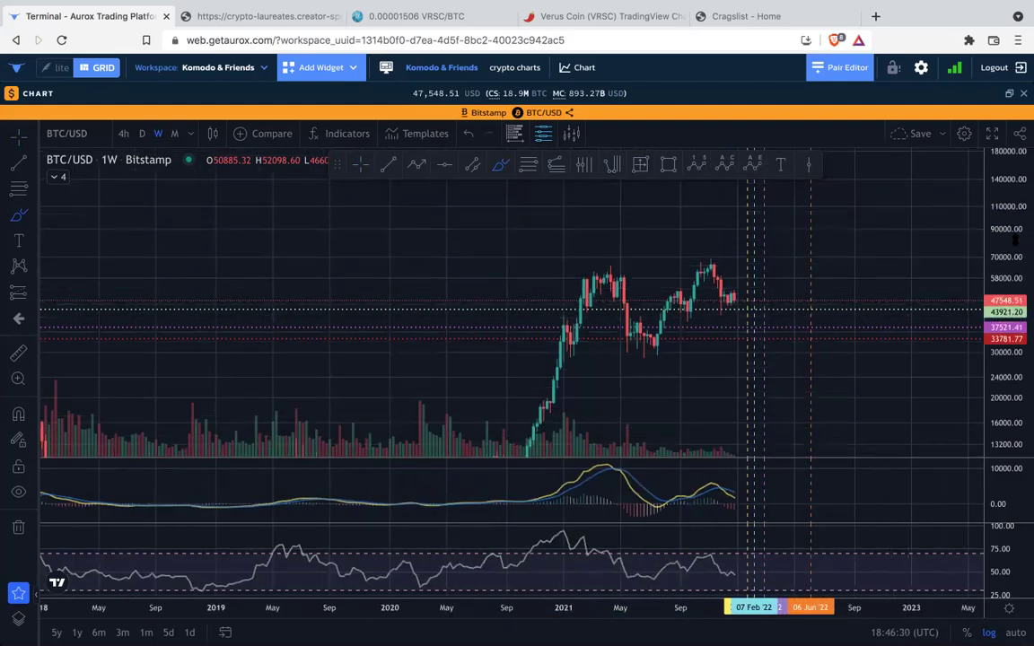
click(358, 174)
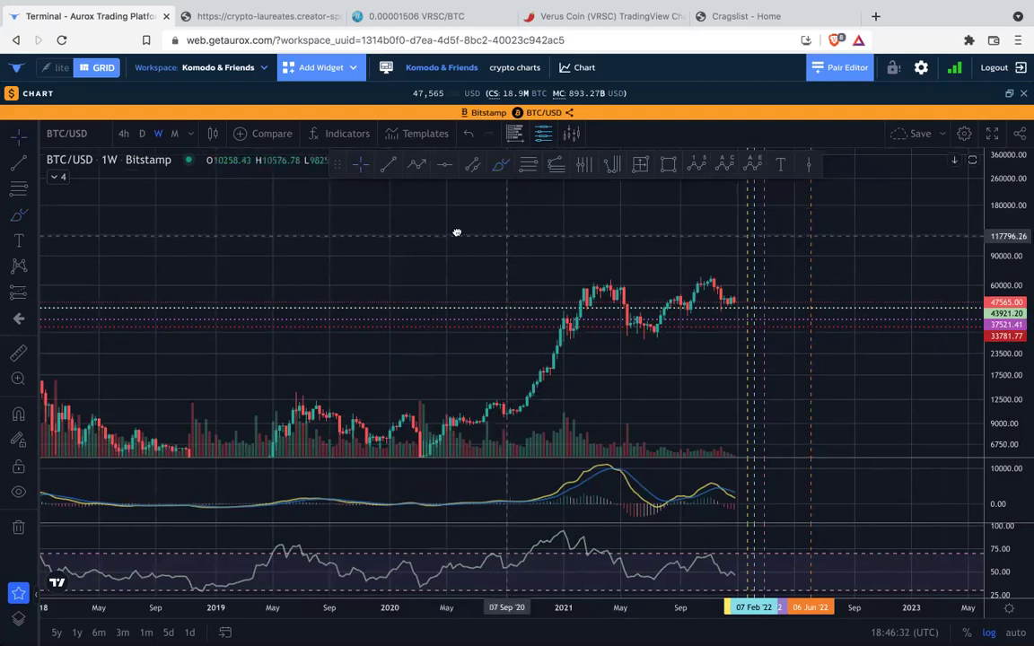
mouse_move(461, 230)
mouse_down()
mouse_move(395, 196)
mouse_move(406, 193)
mouse_up()
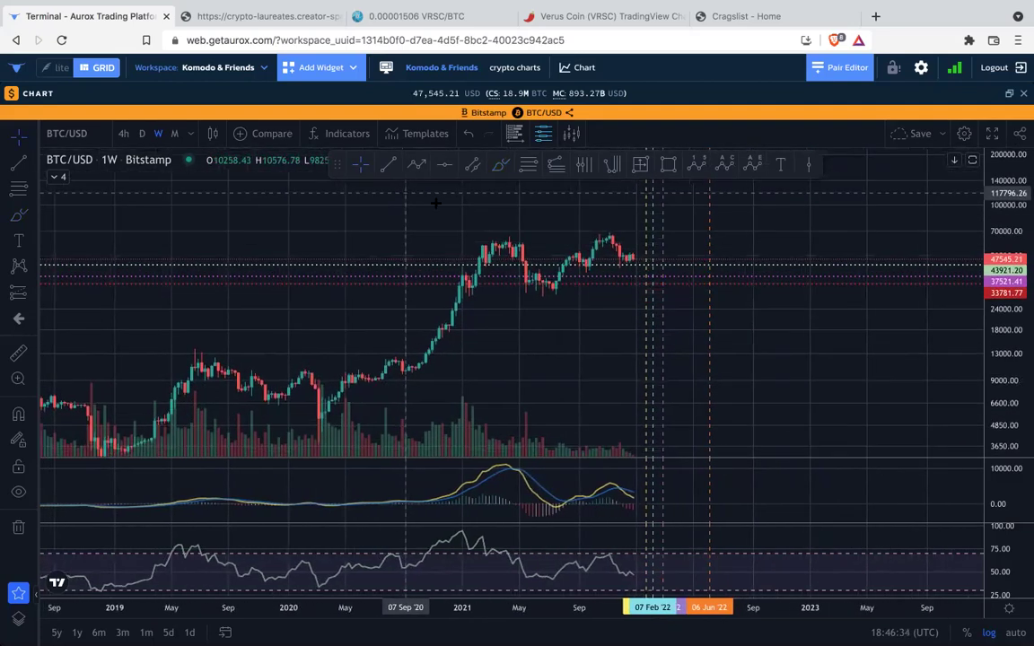
drag(603, 336, 590, 333)
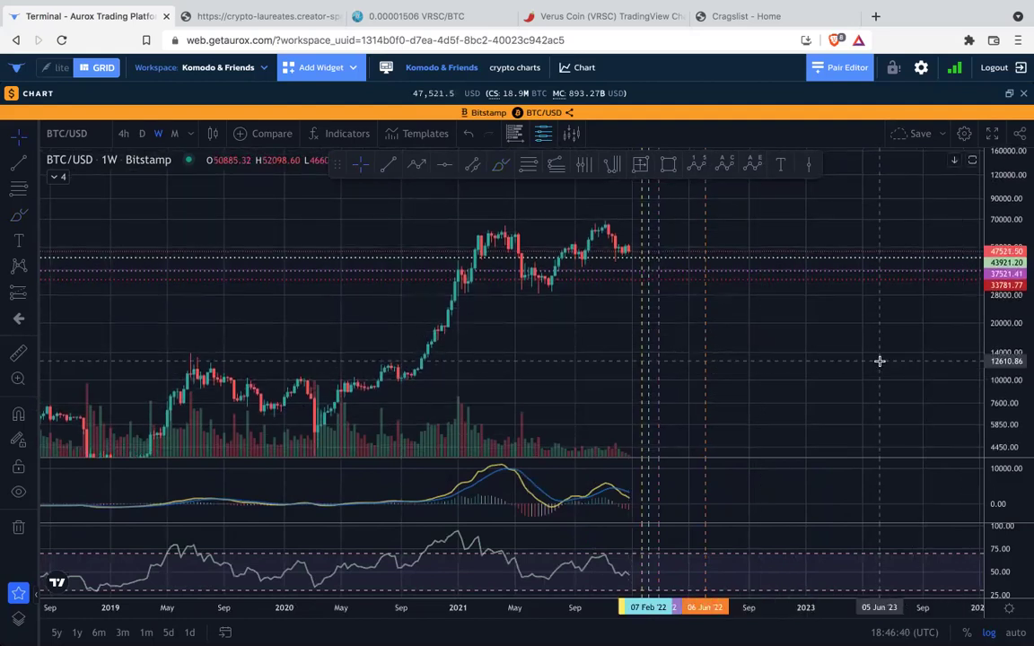
drag(863, 355, 853, 344)
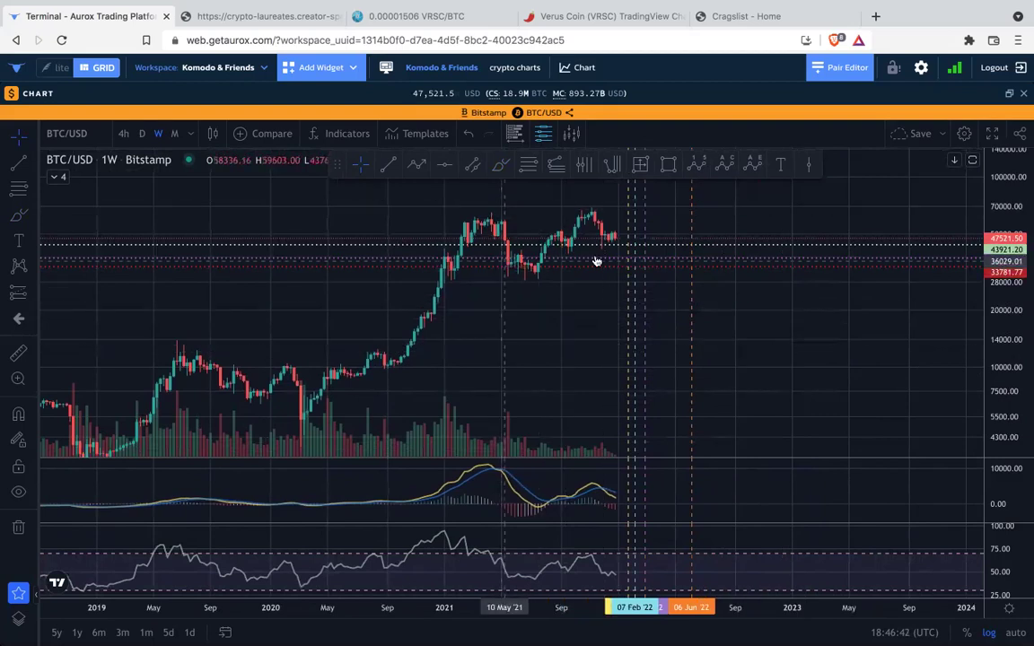
scroll(601, 295, left, 2)
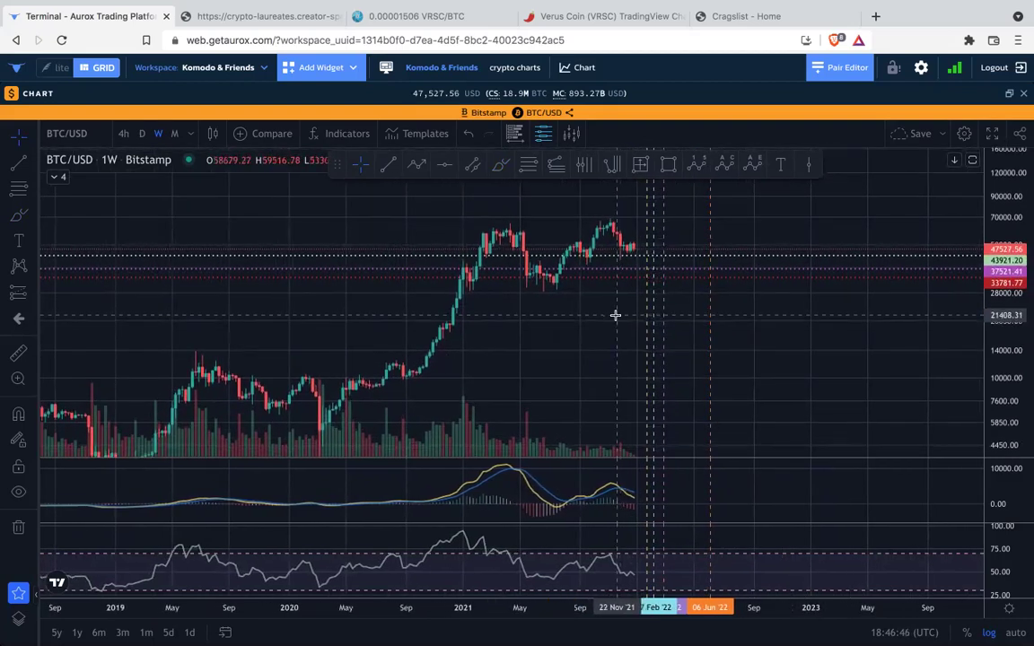
Switch the BTC/USD chart to the daily timeframe and examine the descending channel and pink trendline starting in November 2021.
click(141, 133)
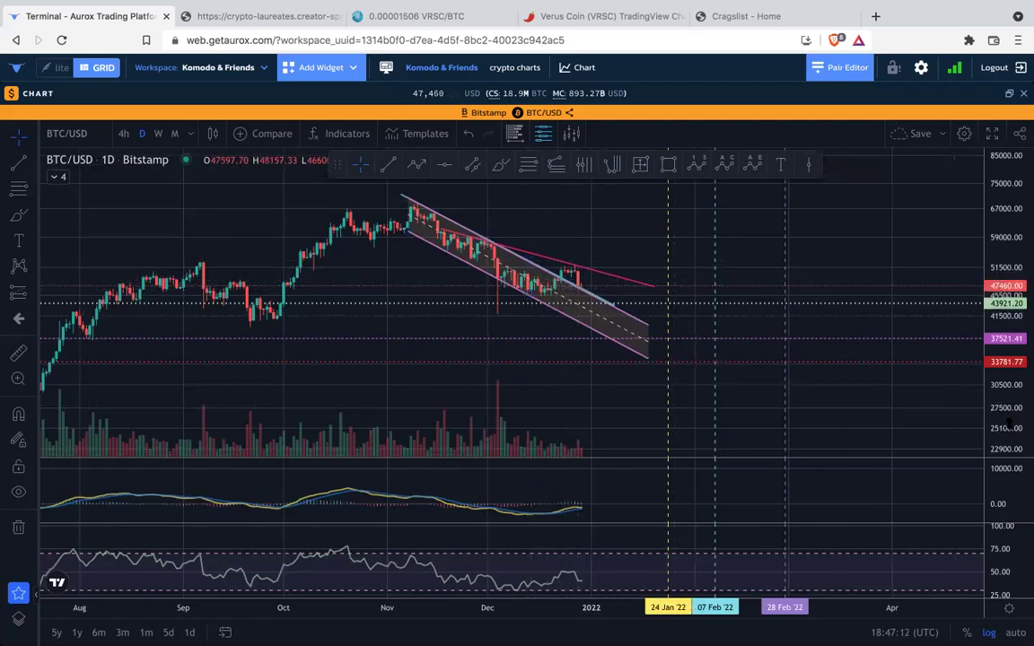
scroll(831, 320, up, 5)
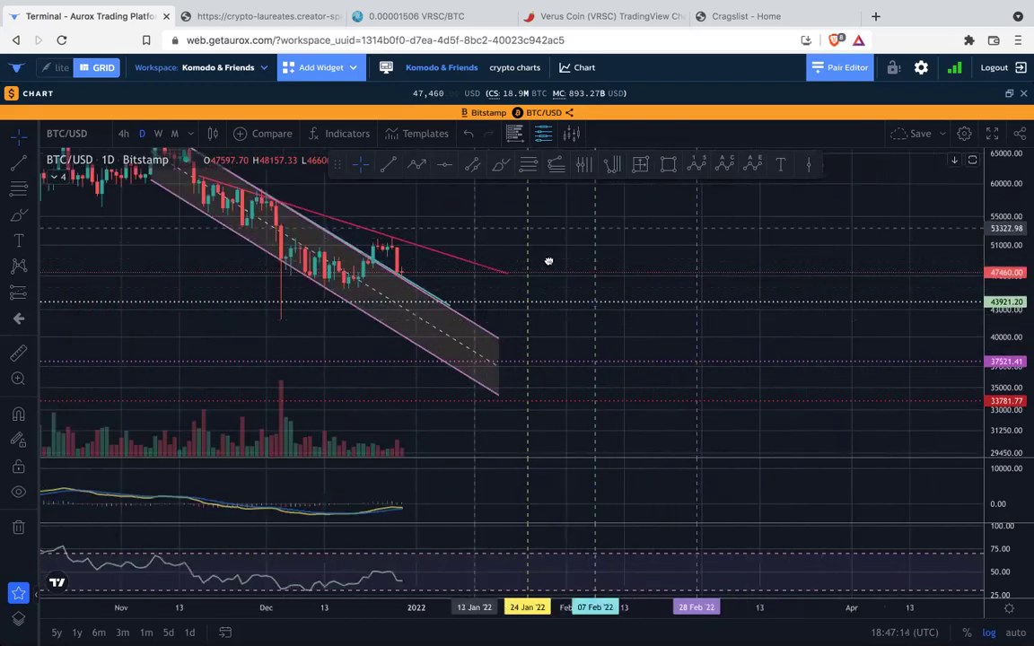
scroll(549, 261, left, 5)
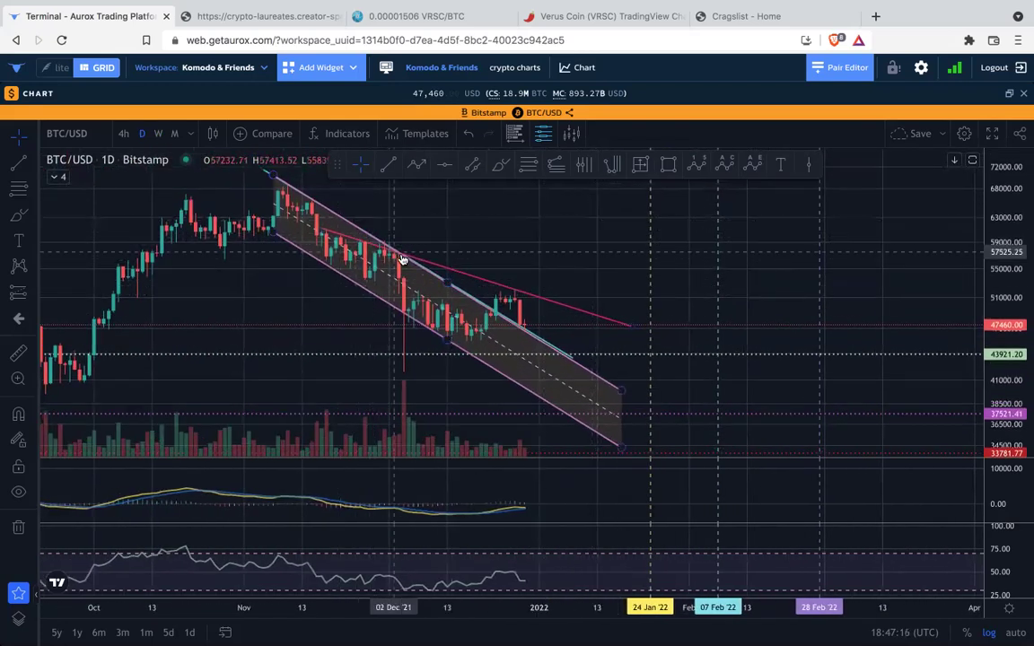
click(386, 247)
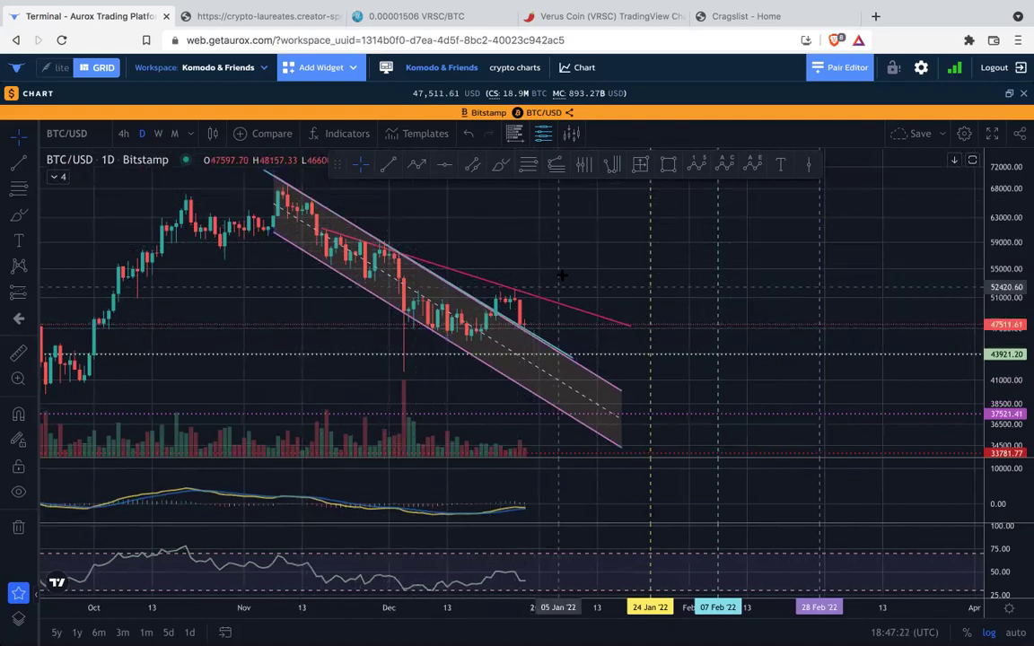
drag(558, 268, 551, 251)
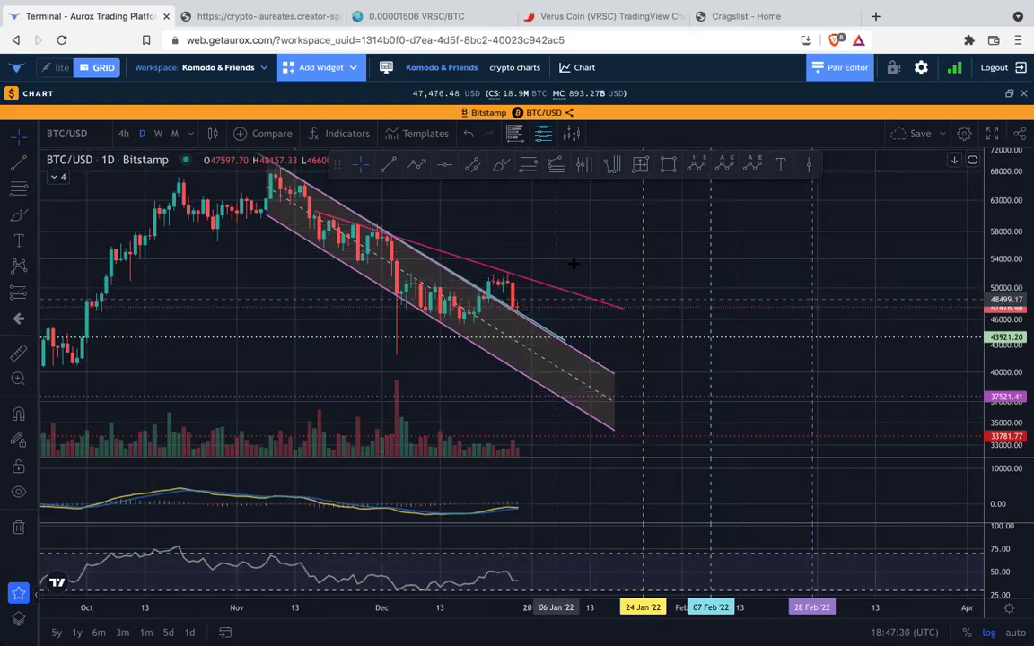
drag(572, 269, 561, 293)
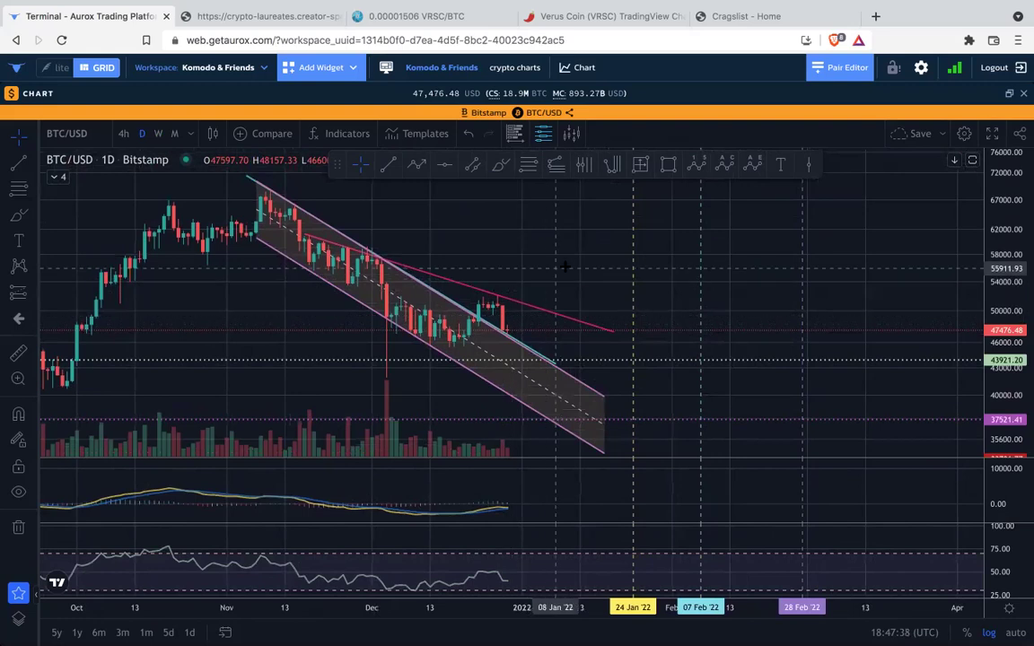
drag(572, 277, 574, 277)
scroll(566, 267, down, 2)
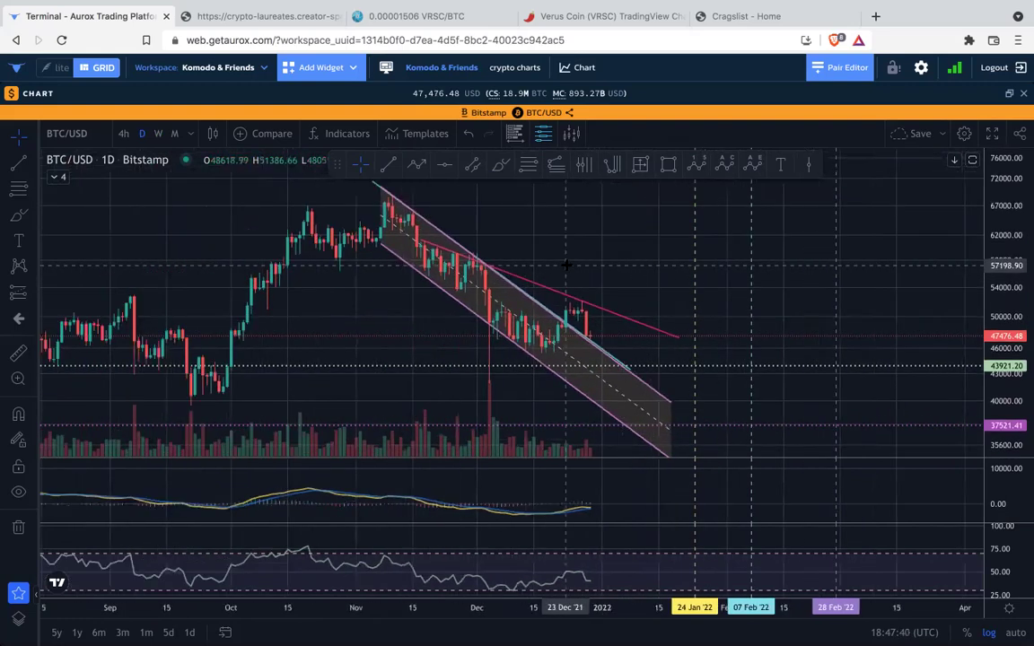
scroll(673, 291, down, 1)
drag(648, 269, 597, 253)
scroll(662, 253, down, 1)
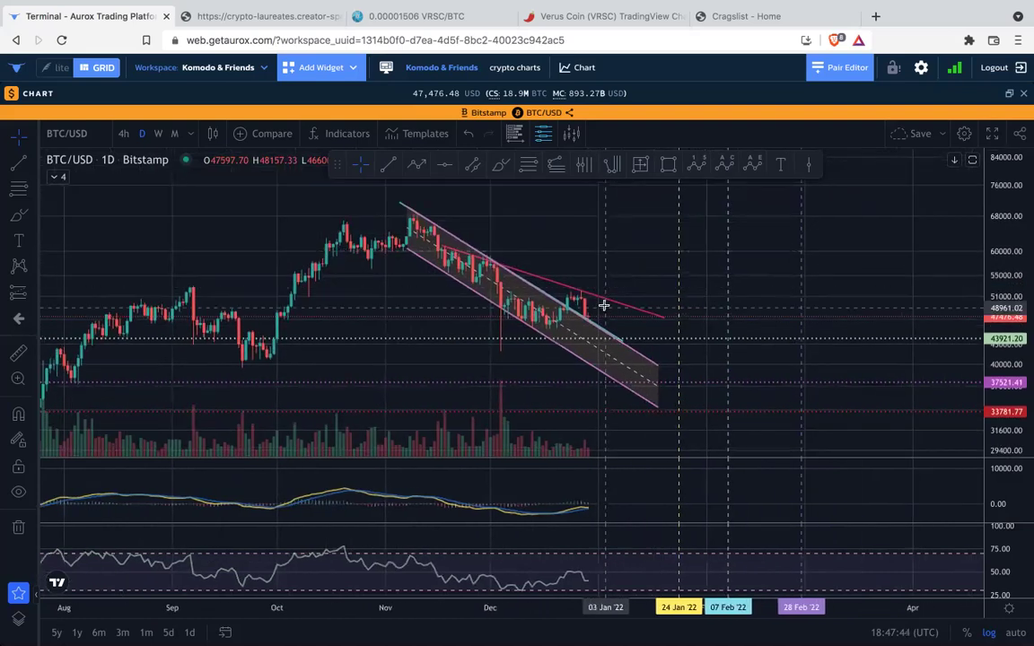
Brush a green loop from the late-December daily candles along the pink trendline to about 24 January 2022 and back above 43921.20.
click(500, 165)
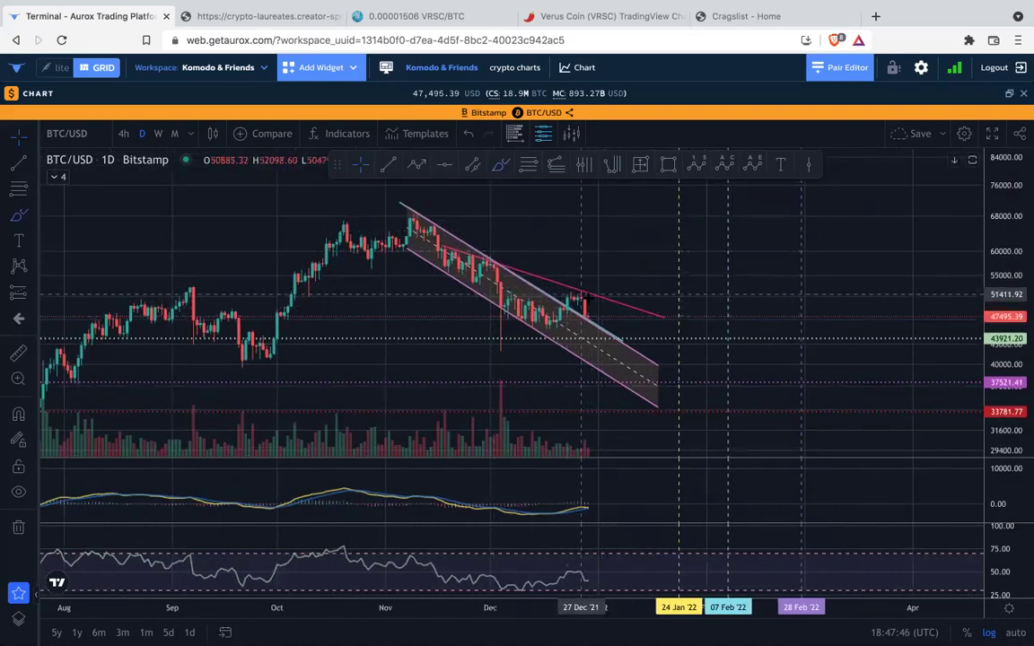
drag(590, 296, 679, 331)
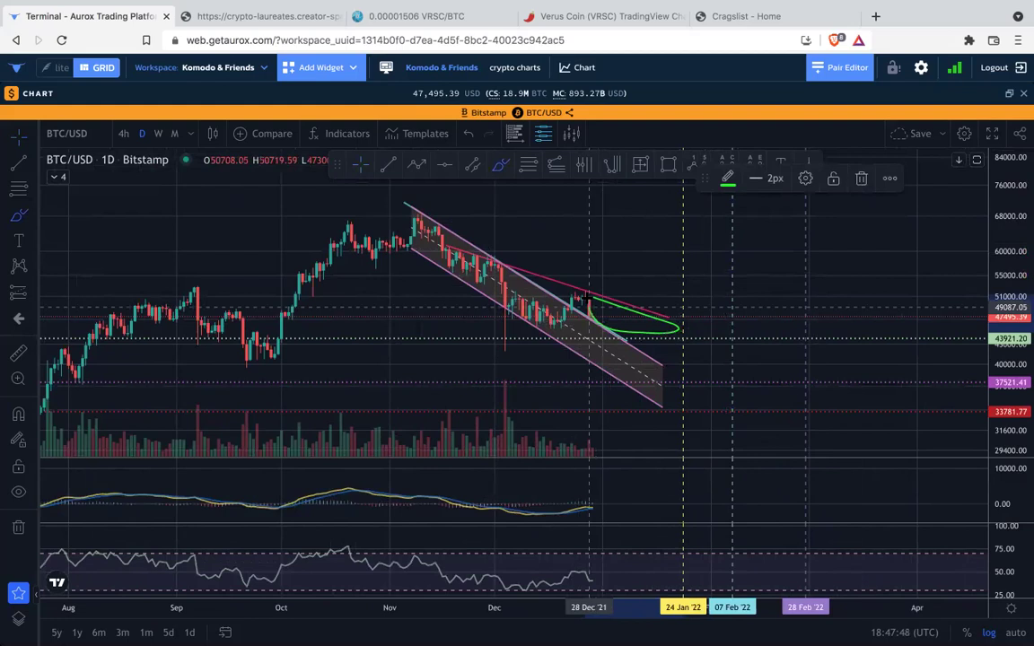
scroll(478, 348, down, 3)
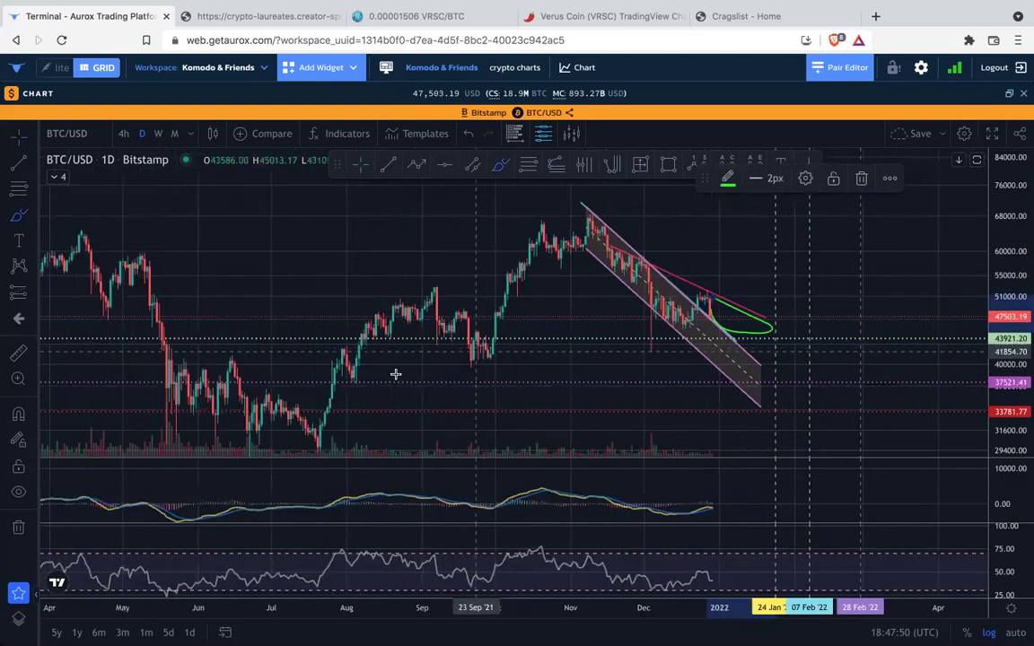
Brush a rising green curve from the August 2021 low through the December lows into late January 2022, trying bounce paths and undoing them.
mouse_move(348, 384)
mouse_down()
mouse_move(617, 345)
mouse_move(690, 323)
mouse_up()
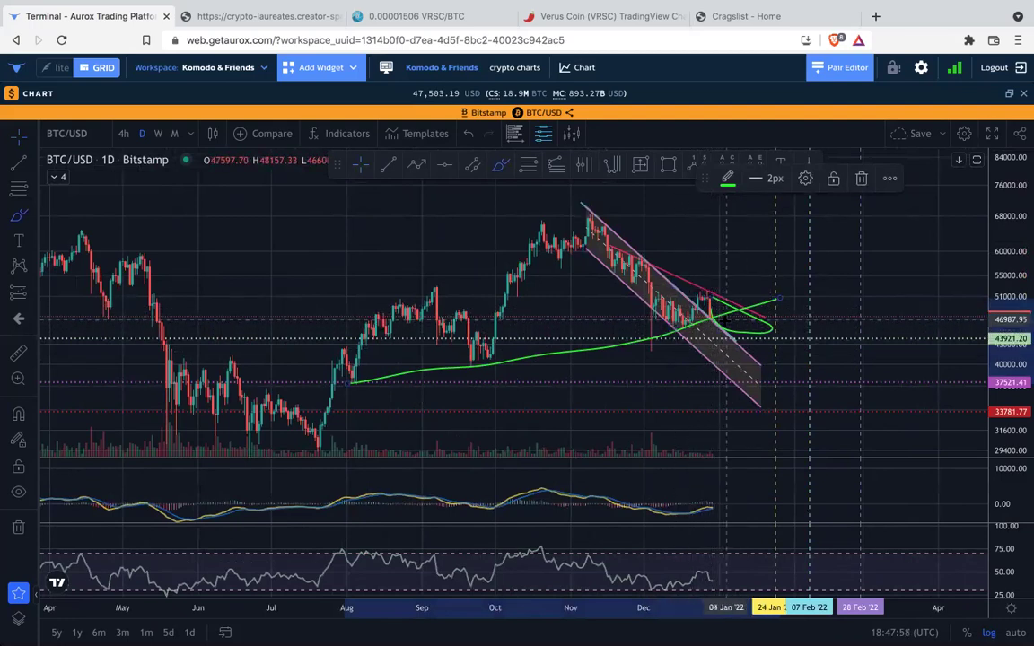
drag(712, 315, 722, 306)
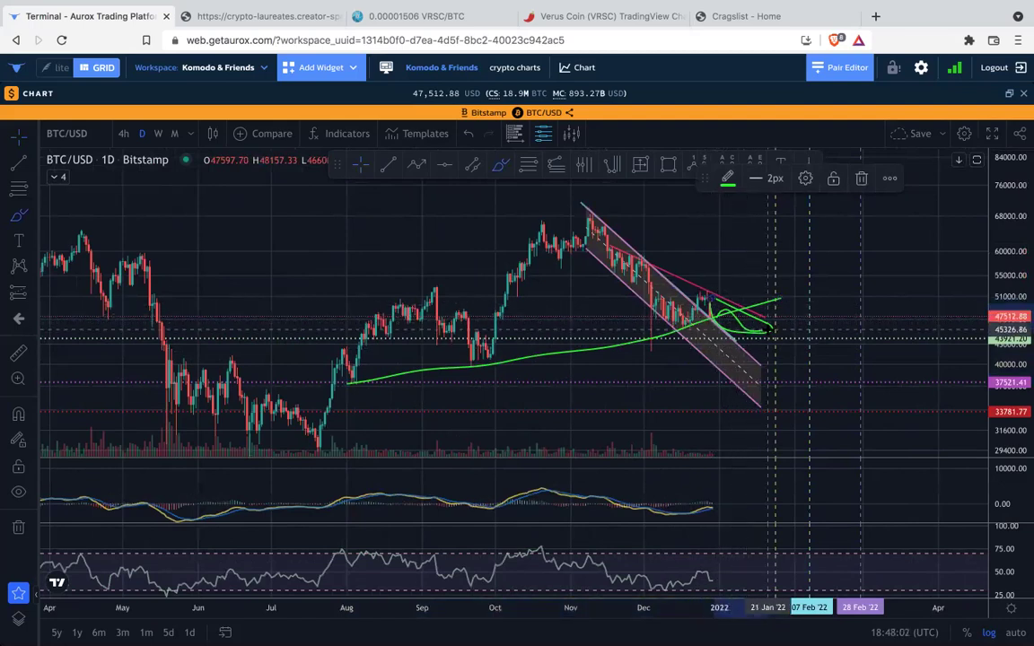
drag(765, 334, 765, 264)
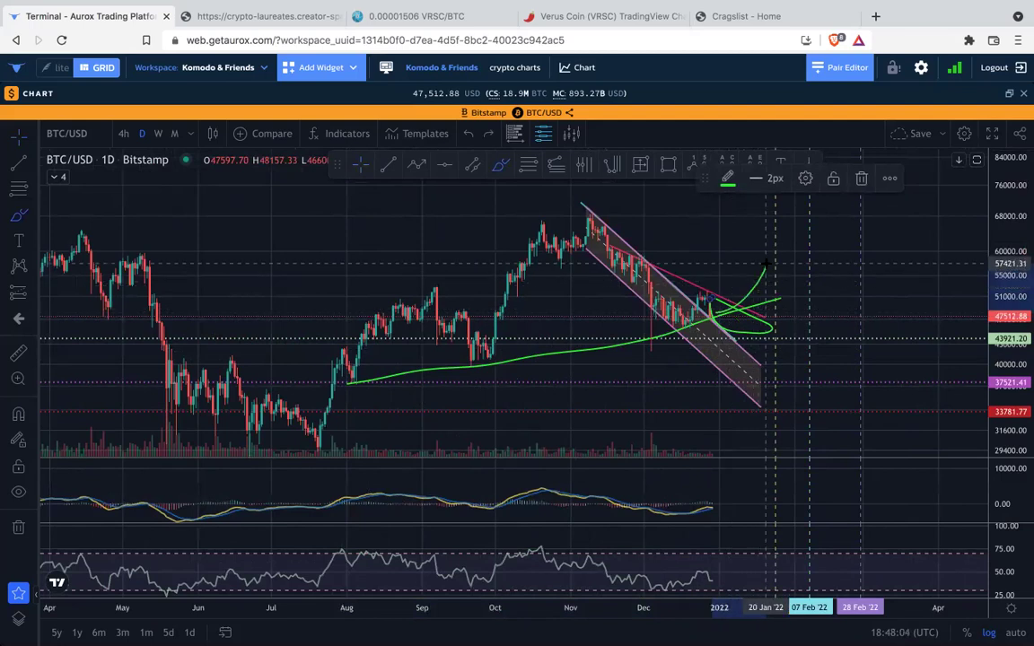
key(ctrl+z)
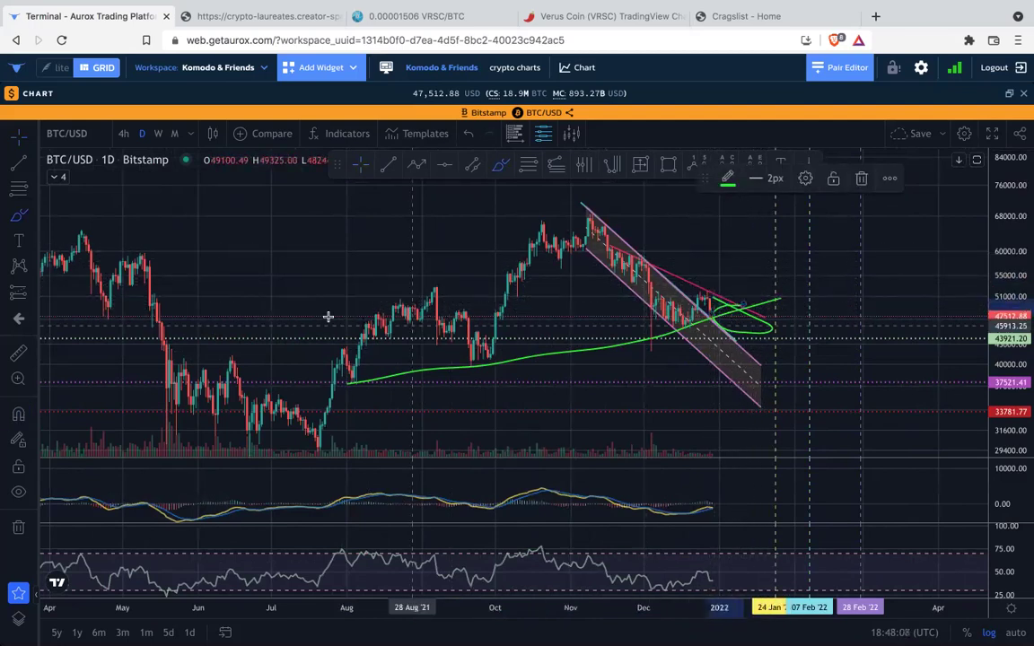
Brush a downward green stroke from about 68,000 in early January 2022, and remove all green brush drawings from the daily chart.
scroll(556, 296, down, 3)
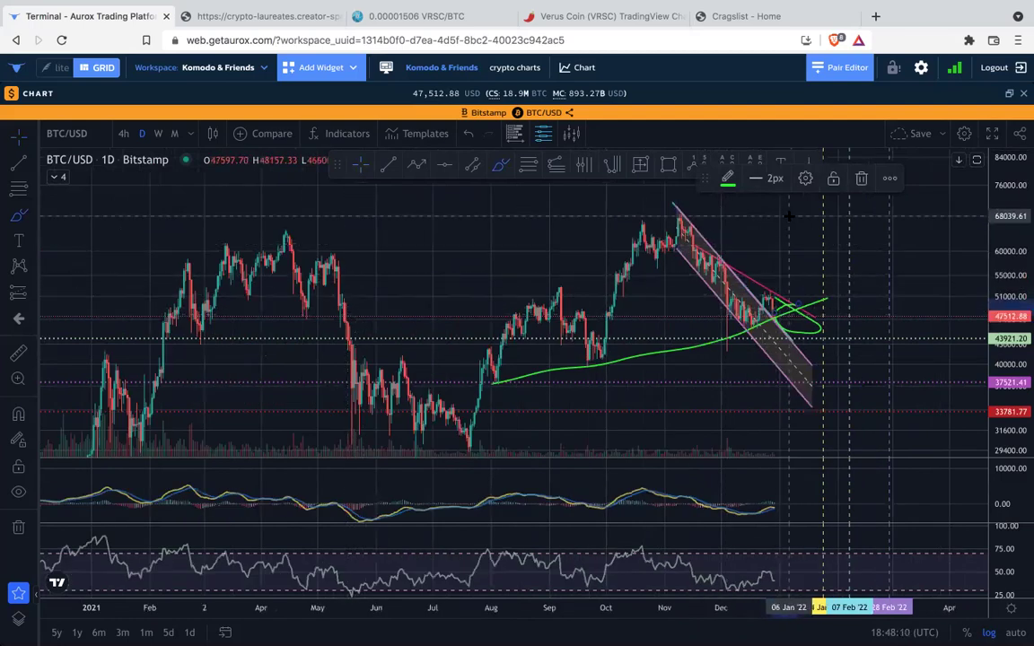
drag(790, 220, 800, 350)
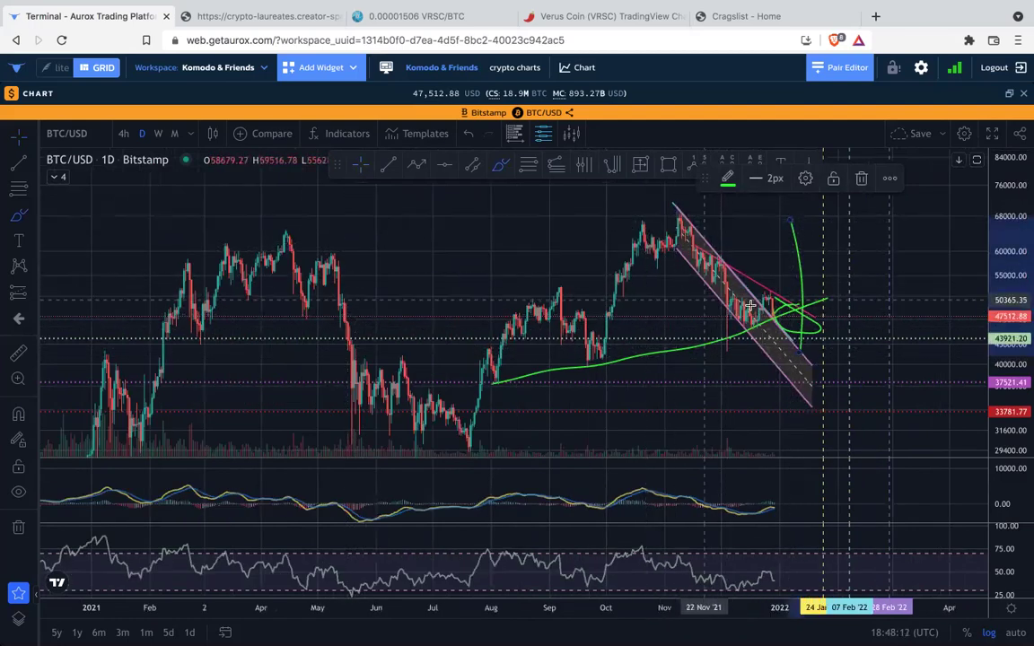
key(Delete)
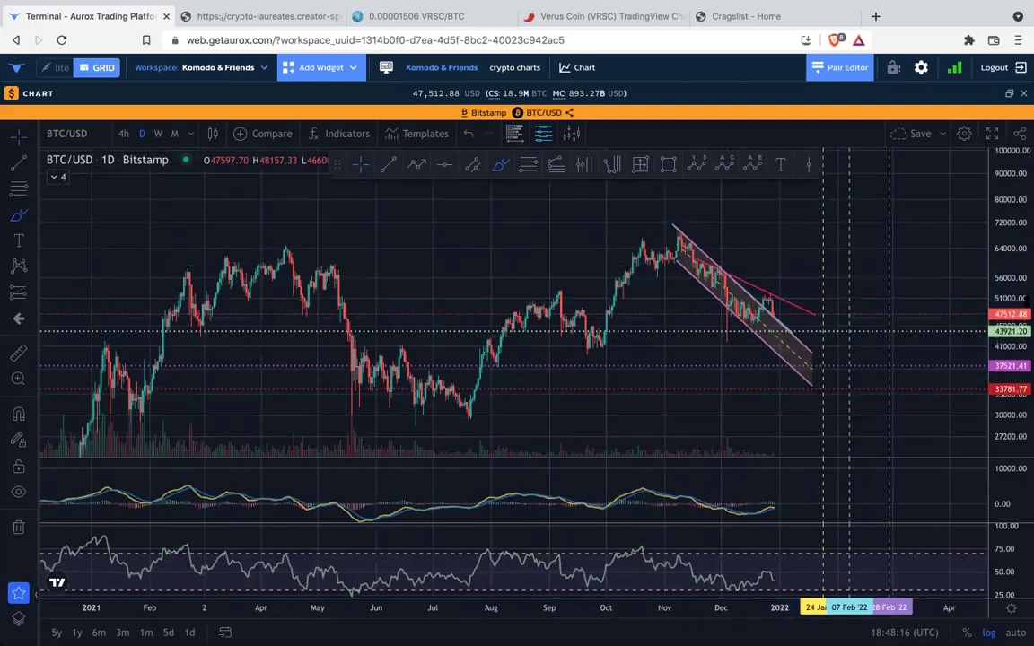
Switch the BTC/USD chart to the 4h timeframe and examine the December 2021 candles between the white and pink trendlines.
scroll(906, 287, down, 5)
scroll(769, 276, down, 2)
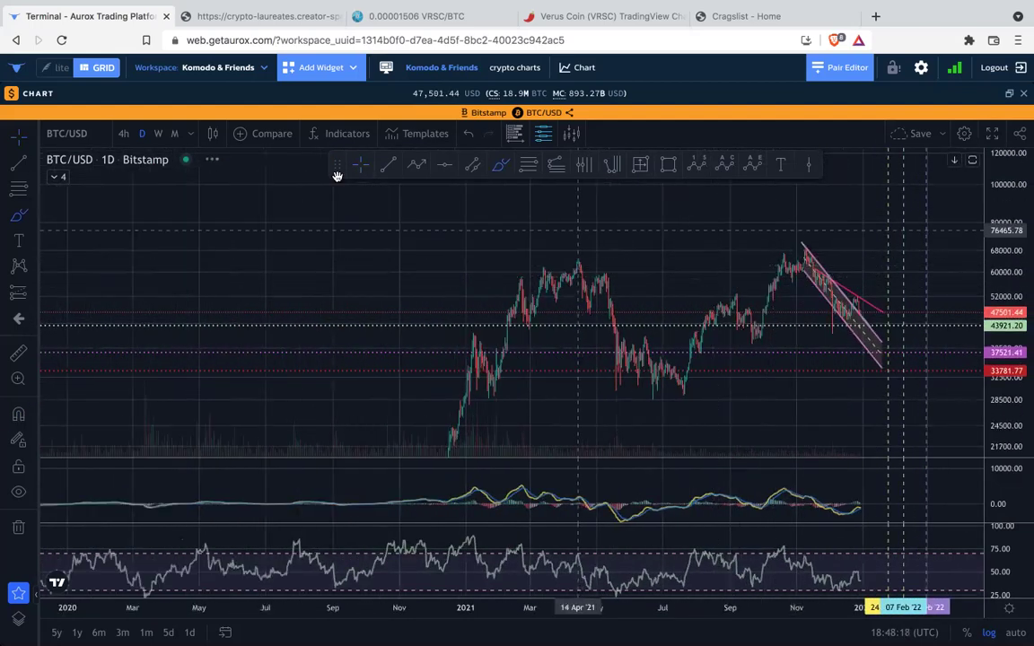
drag(660, 220, 408, 215)
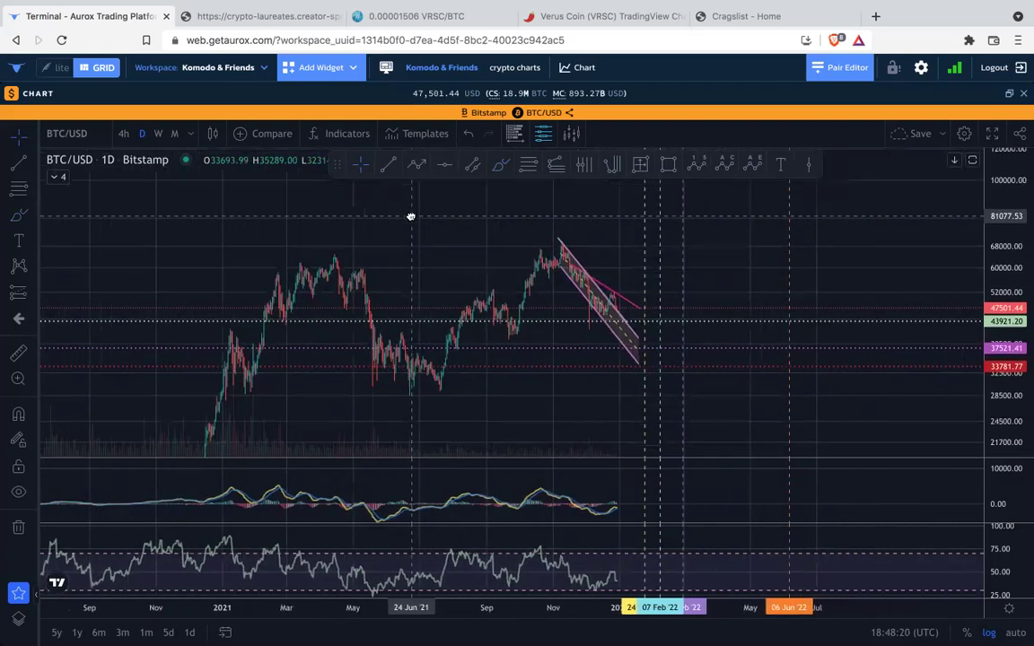
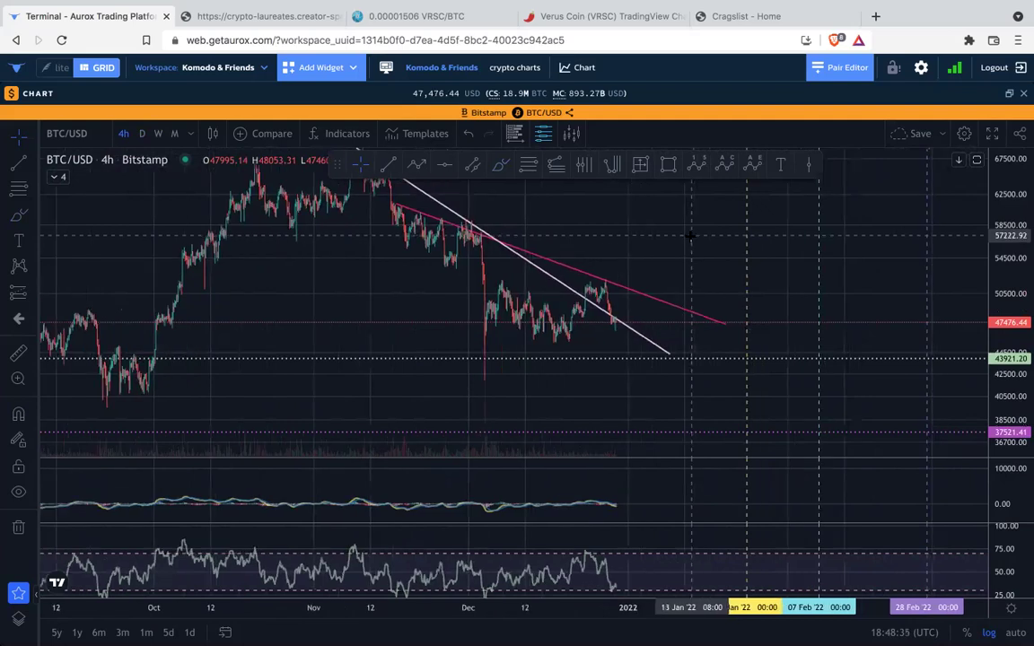
scroll(727, 260, up, 5)
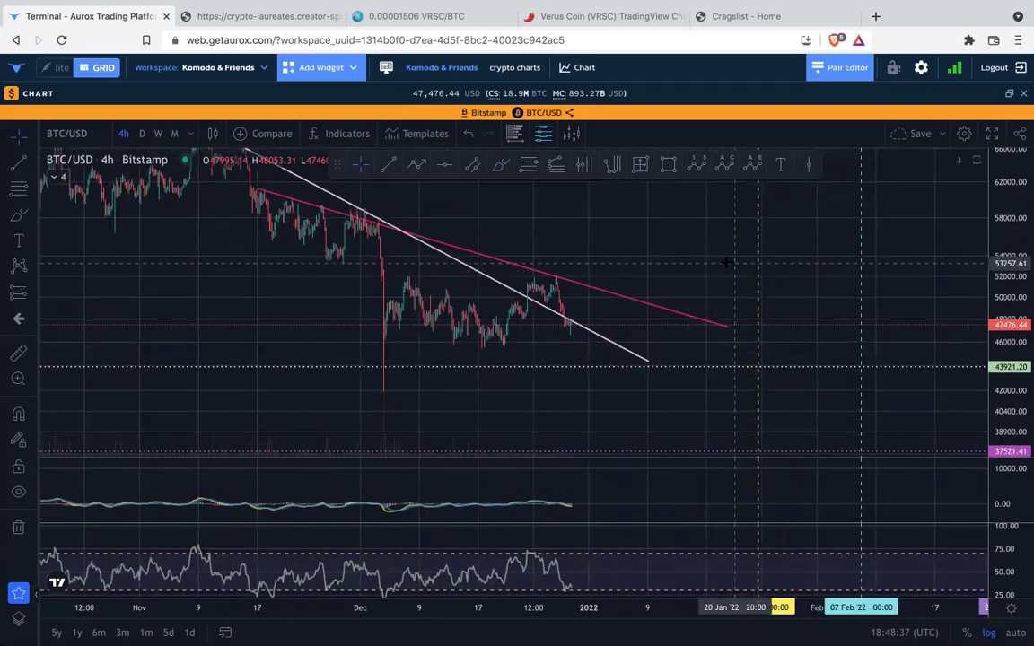
drag(1026, 296, 1026, 206)
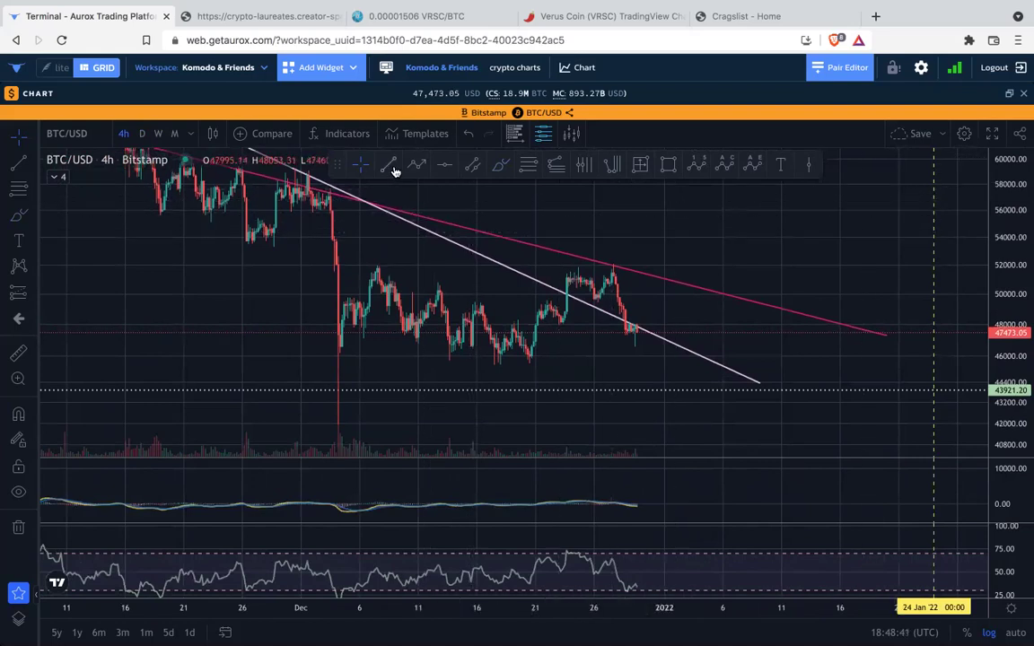
Draw a yellow trendline from about 45,595 on 20 December 2021 up to about 54,914, undoing a stray brush mark beside it.
mouse_move(529, 363)
mouse_down()
mouse_move(588, 307)
mouse_move(643, 225)
mouse_up()
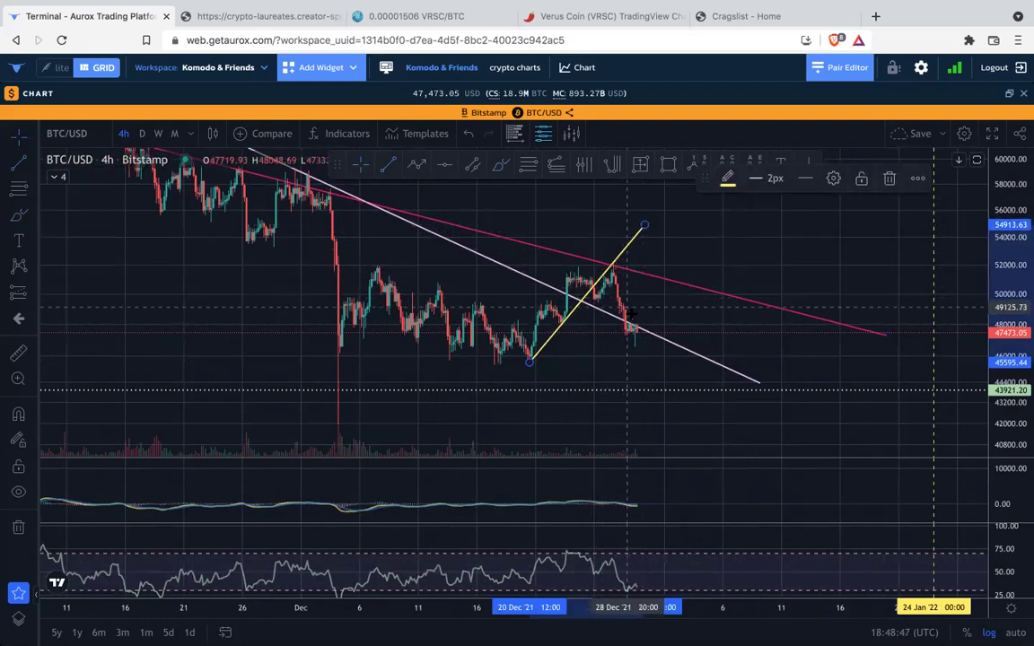
click(500, 165)
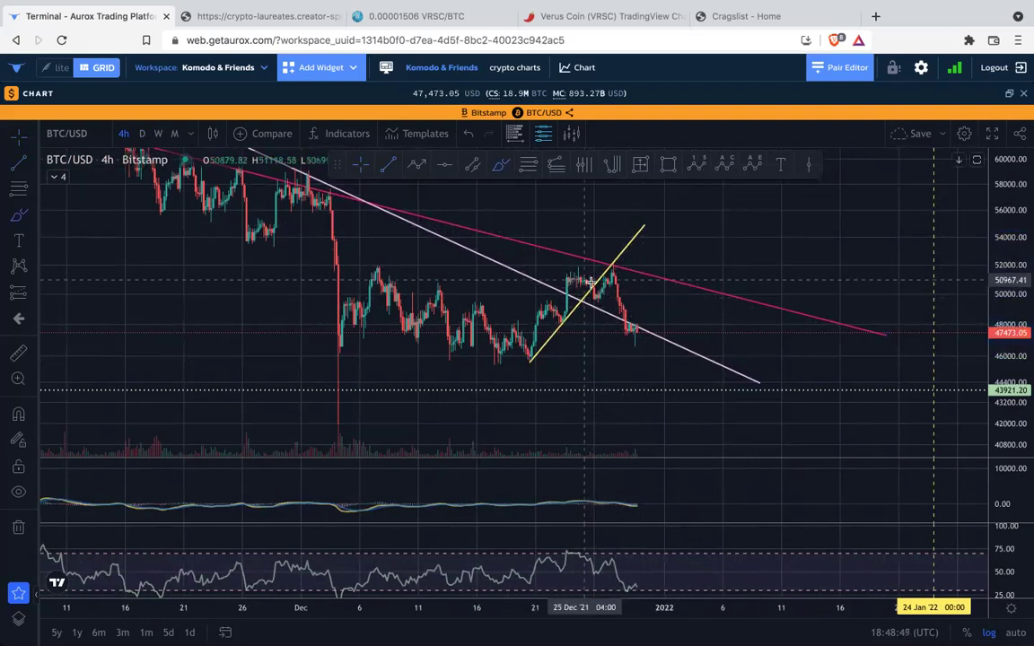
mouse_move(593, 276)
mouse_down()
mouse_move(569, 273)
mouse_move(521, 338)
mouse_move(593, 275)
mouse_up()
key(ctrl+z)
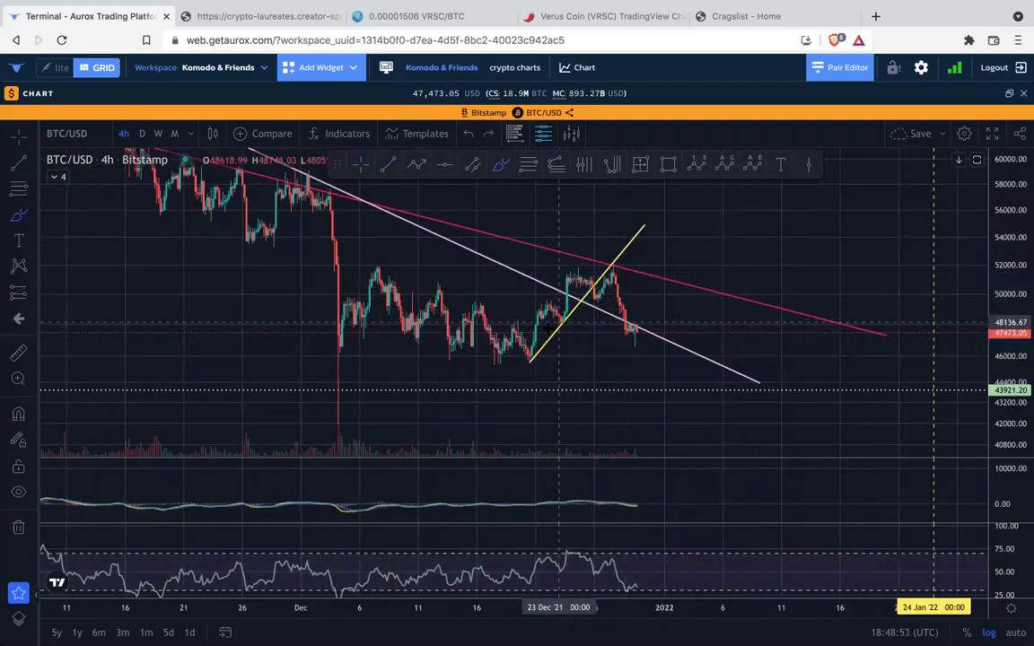
Brush green arcs tracing the 21 to 28 December candles along the yellow trendline, and undo them.
mouse_move(532, 360)
mouse_down()
mouse_move(540, 306)
mouse_move(566, 318)
mouse_up()
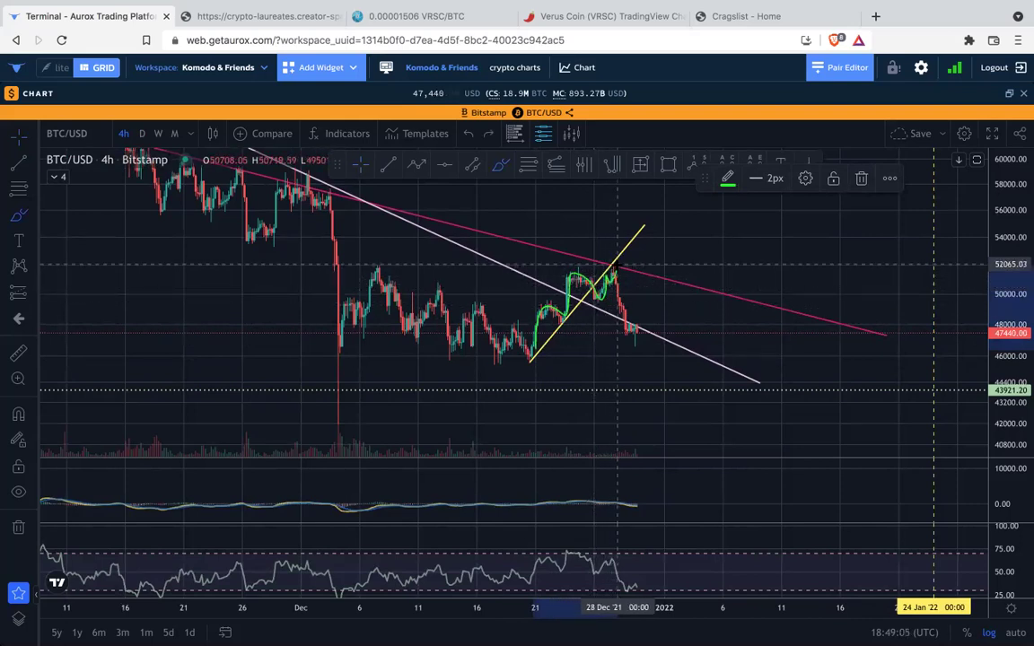
mouse_move(613, 267)
mouse_down()
mouse_move(622, 293)
mouse_move(617, 267)
mouse_up()
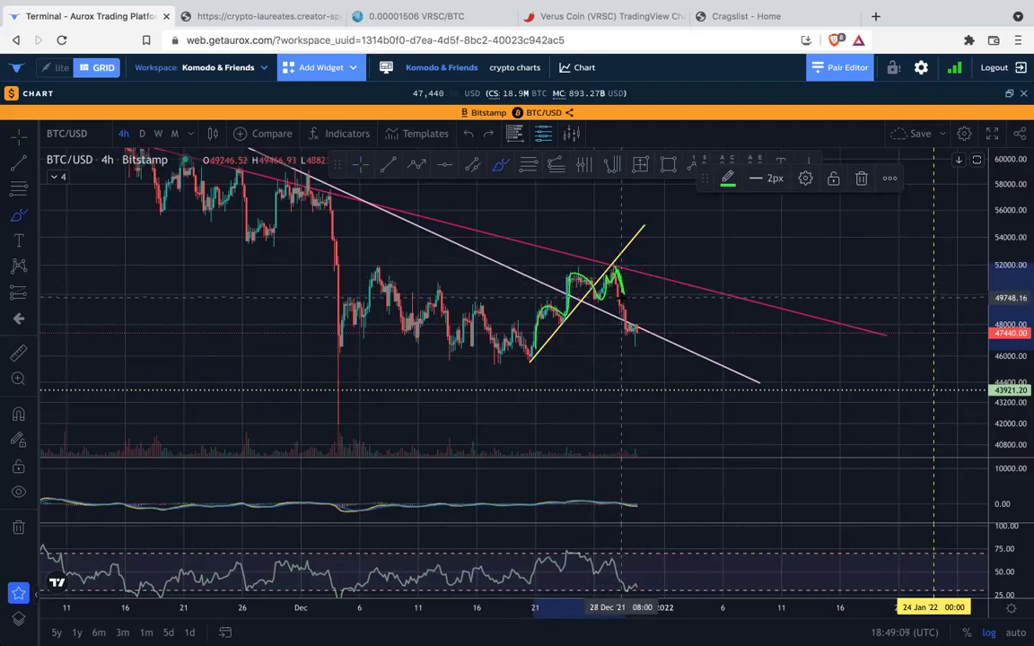
key(ctrl+z)
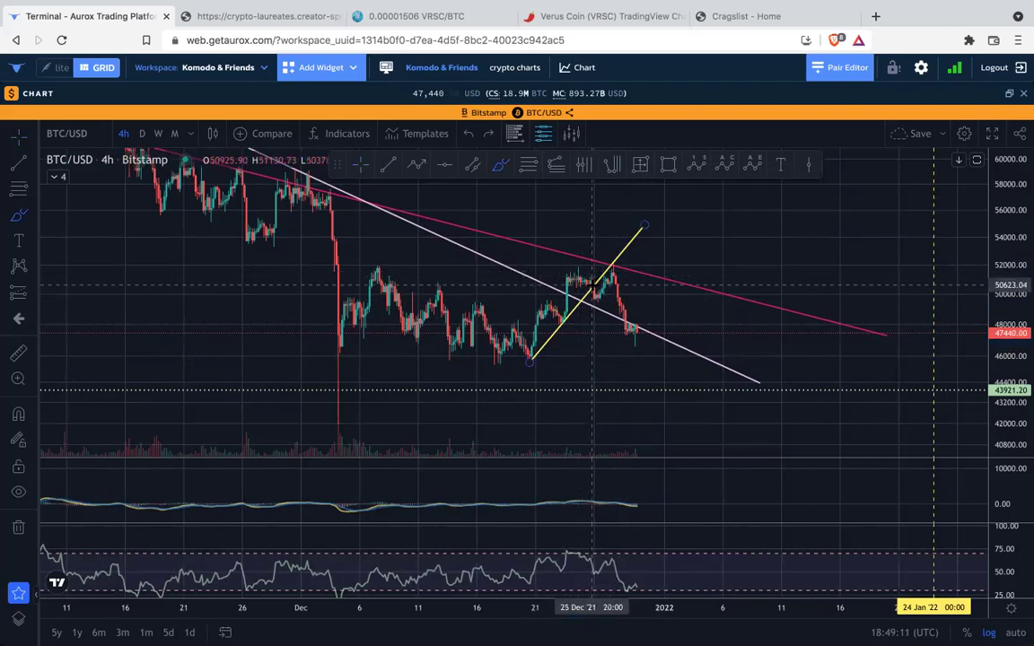
click(591, 285)
key(ctrl+z)
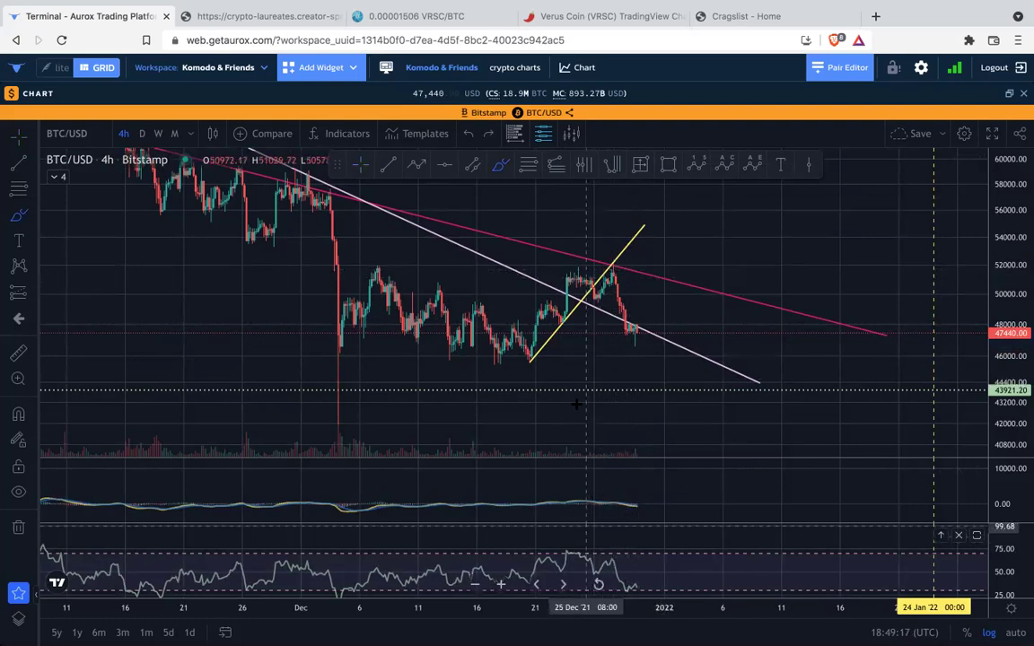
Brush a falling line over the late-December RSI peaks and a rising line over the matching price highs, and undo both.
drag(556, 543, 633, 558)
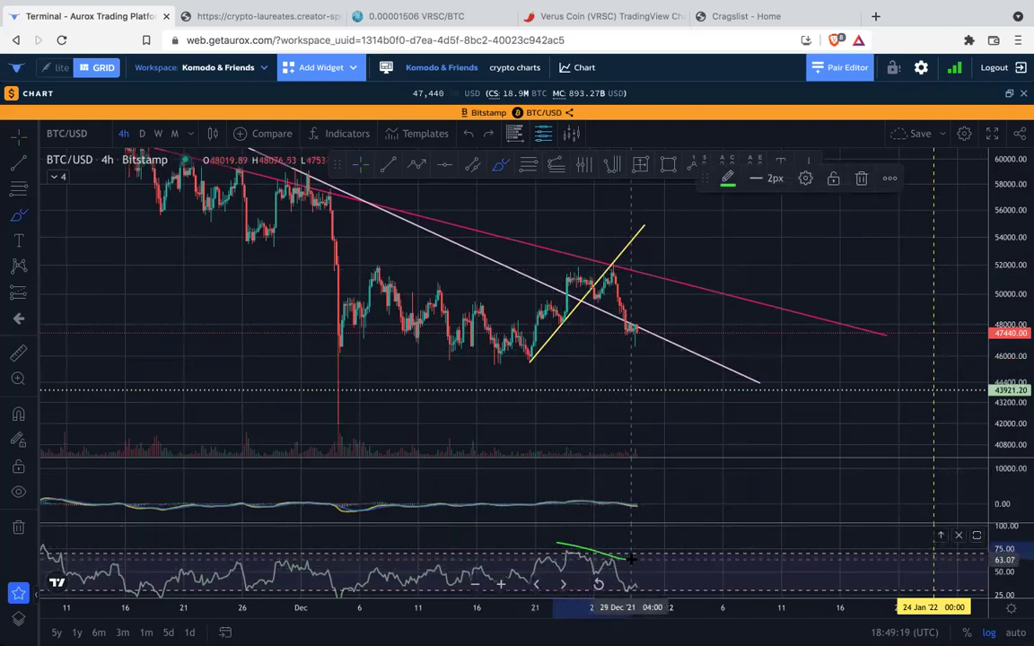
drag(562, 270, 589, 268)
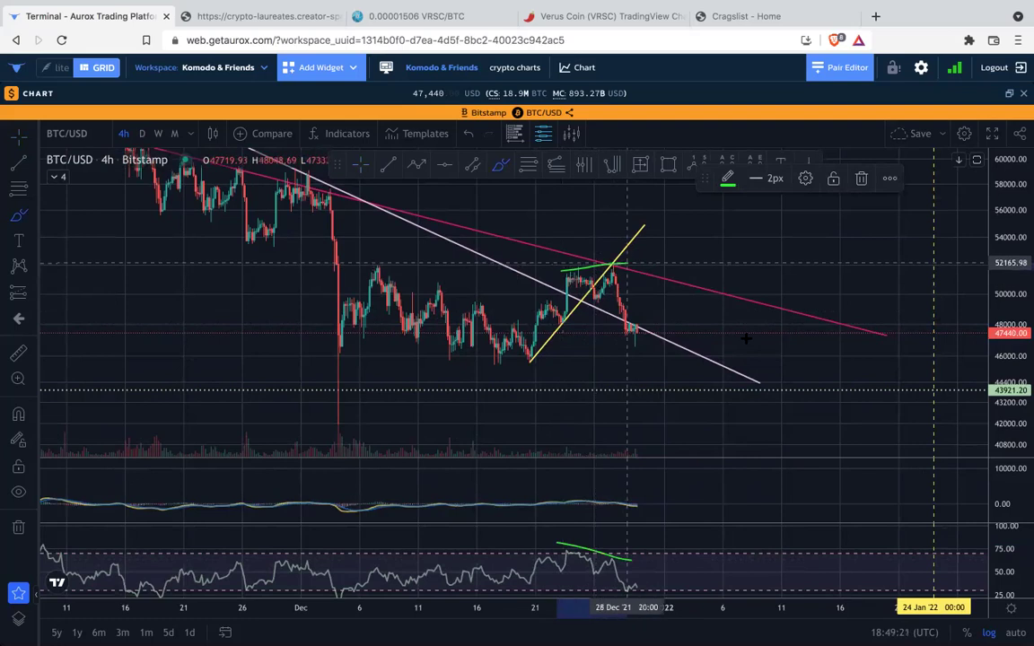
key(ctrl+z)
key(ctrl+z)
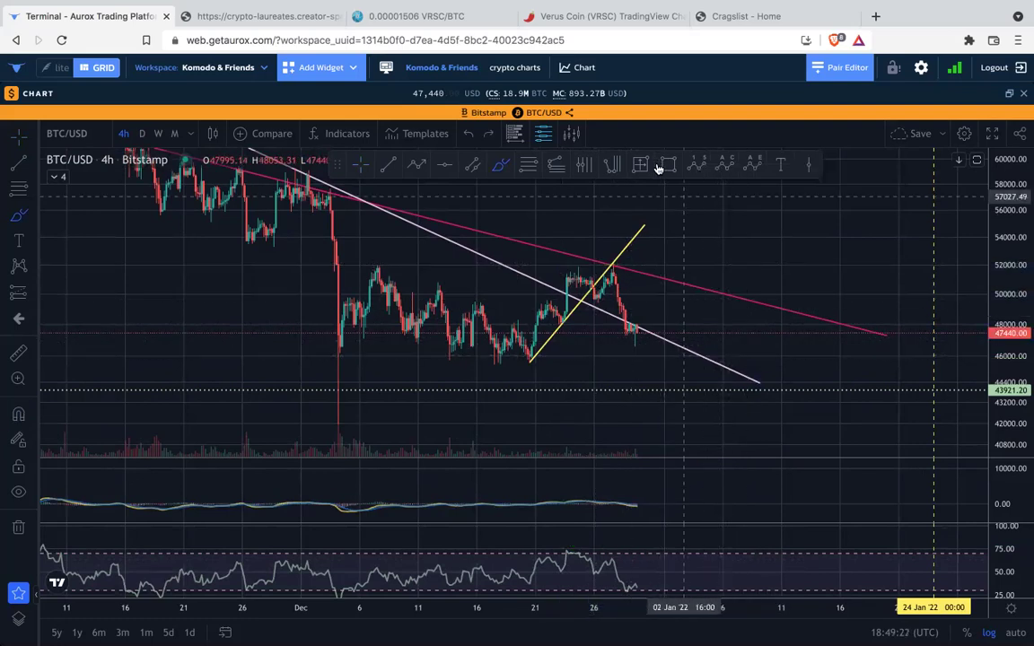
Brush the drop from the late-December high to about 47,400, removing that stroke and the yellow trendline.
click(612, 268)
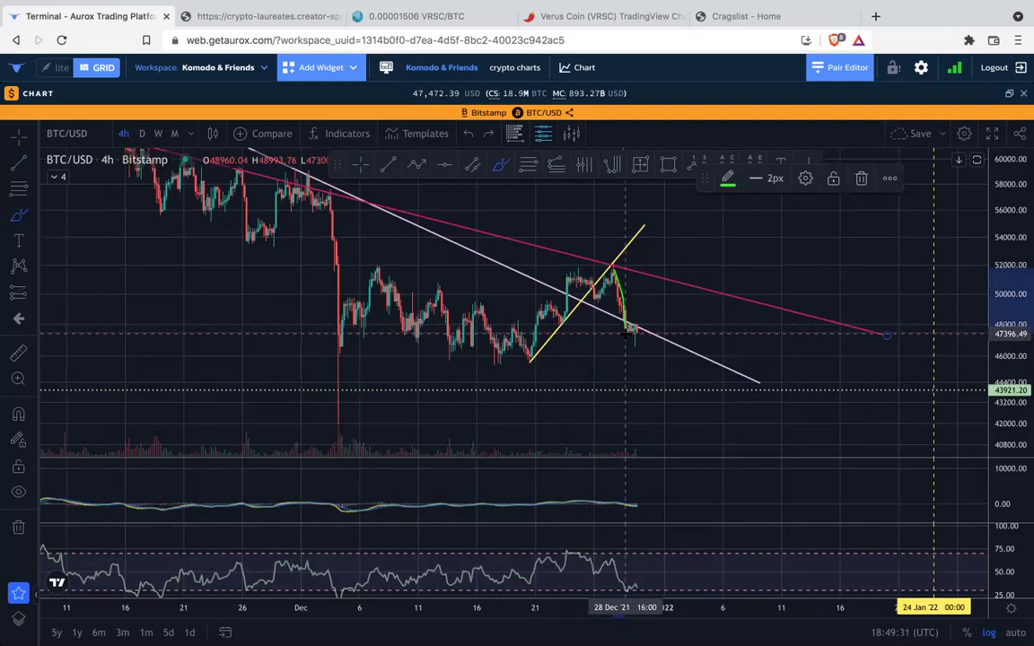
key(Escape)
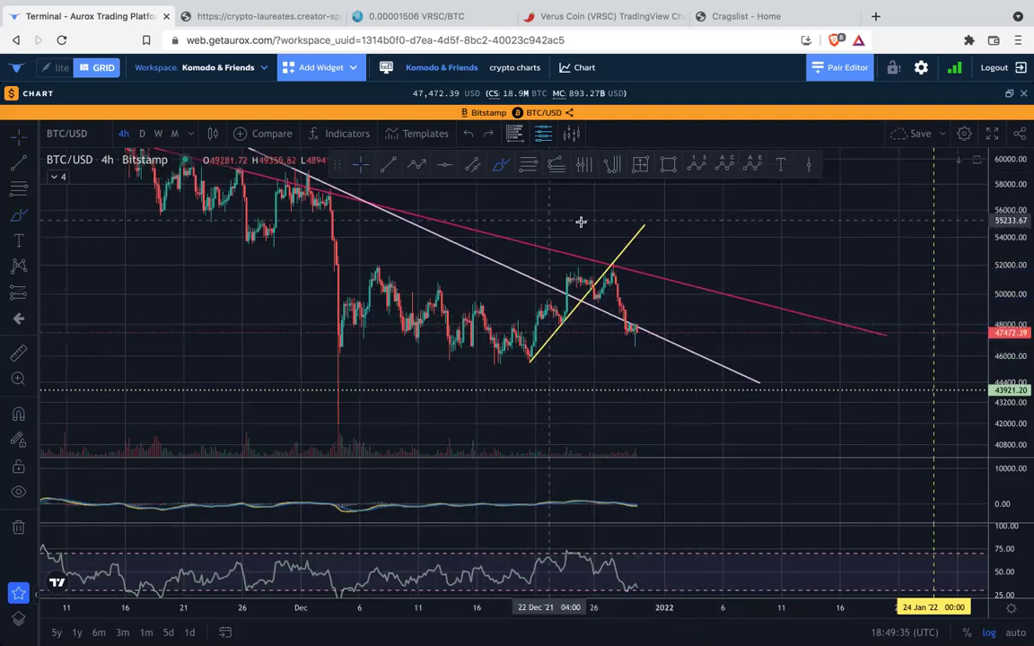
click(636, 236)
key(Delete)
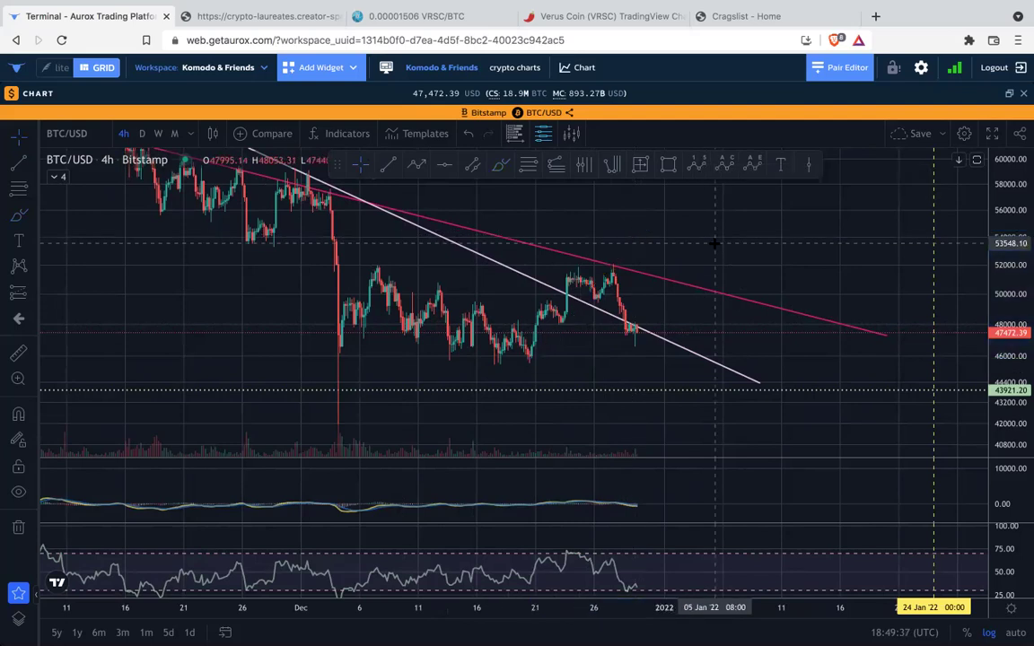
Draw a Fibonacci retracement on the 4-hour chart from 45816.77 on 22 December 2021 to 51813.51 in early January 2022.
scroll(692, 236, right, 3)
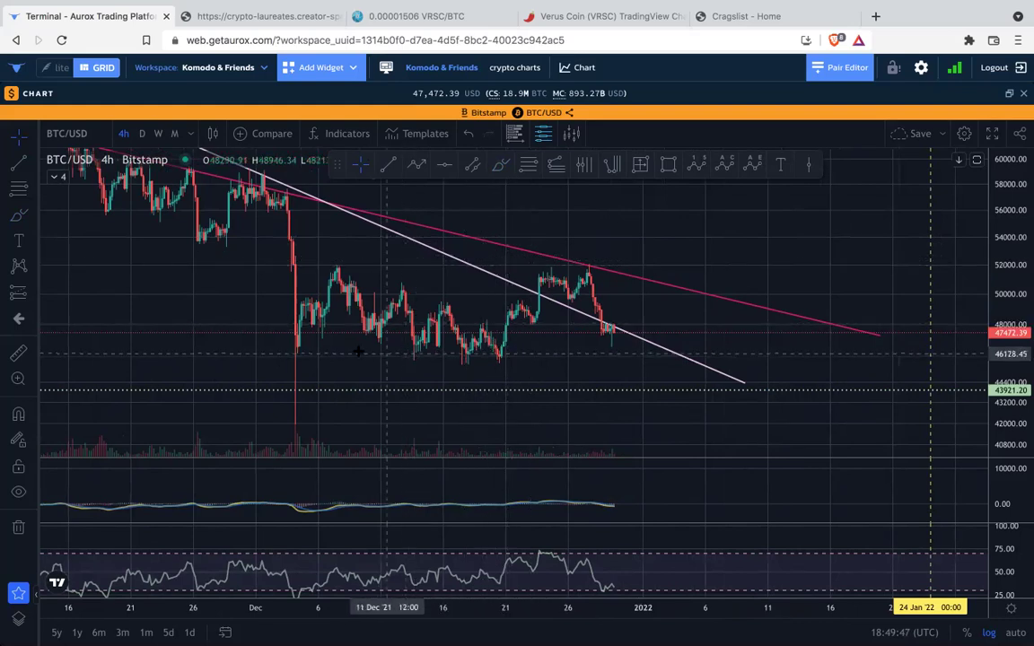
scroll(497, 350, left, 5)
scroll(497, 350, right, 2)
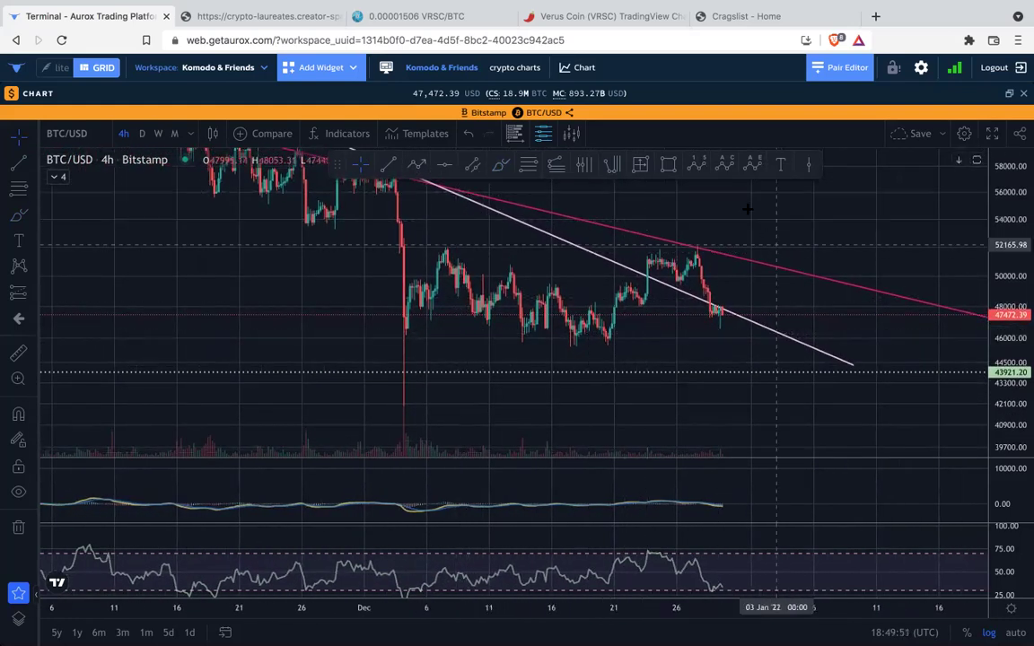
click(535, 166)
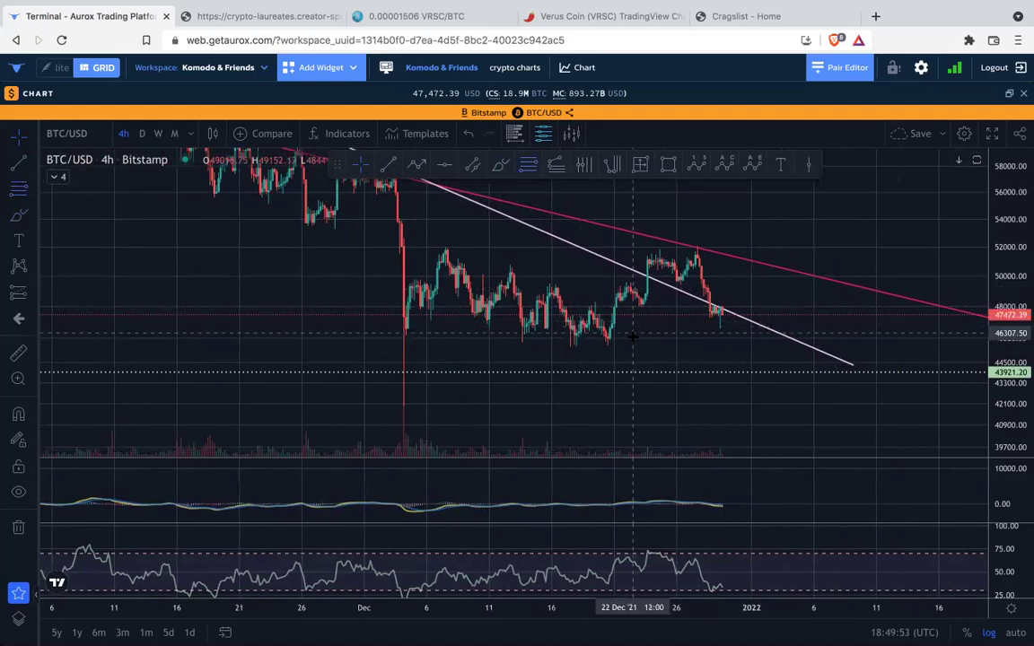
mouse_move(630, 341)
mouse_down()
mouse_move(638, 318)
mouse_move(762, 249)
mouse_up()
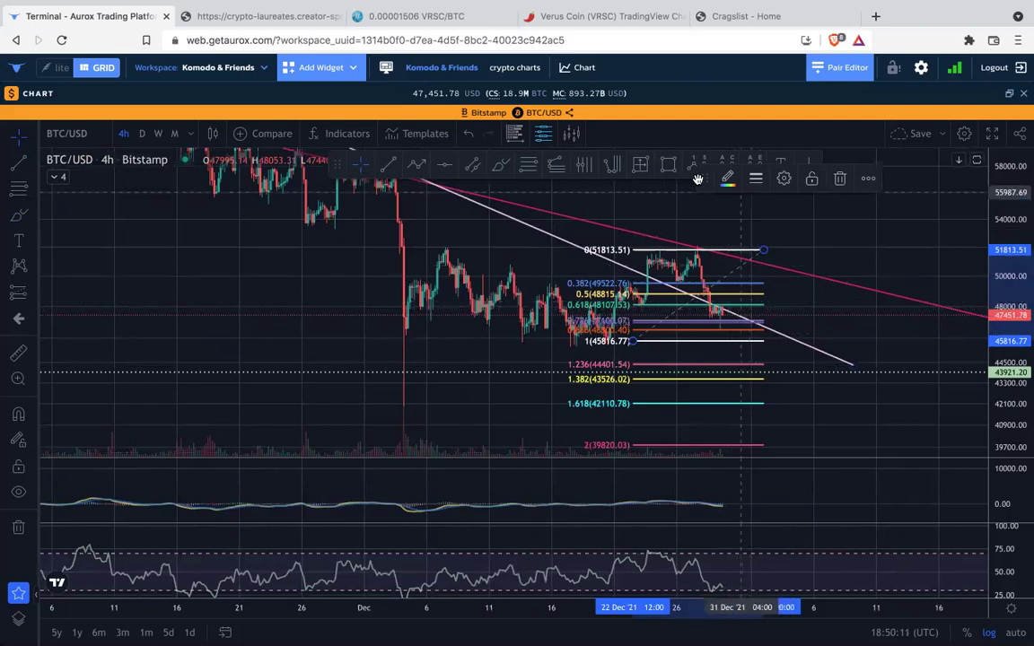
Brush green marks down through the Fibonacci levels around 1 January 2022, and remove them.
click(503, 168)
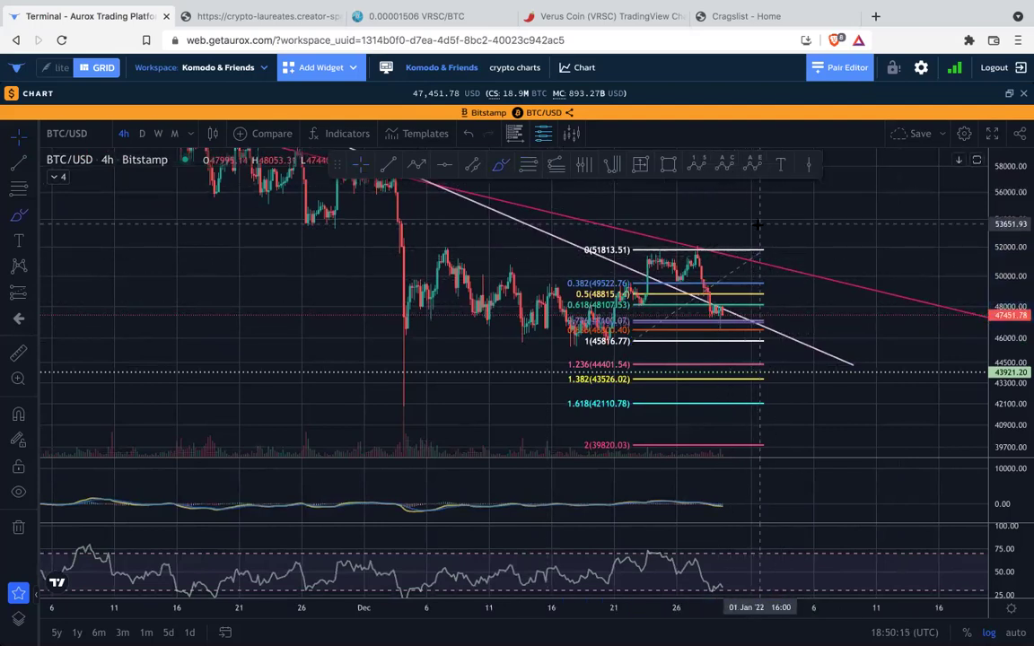
drag(752, 225, 756, 276)
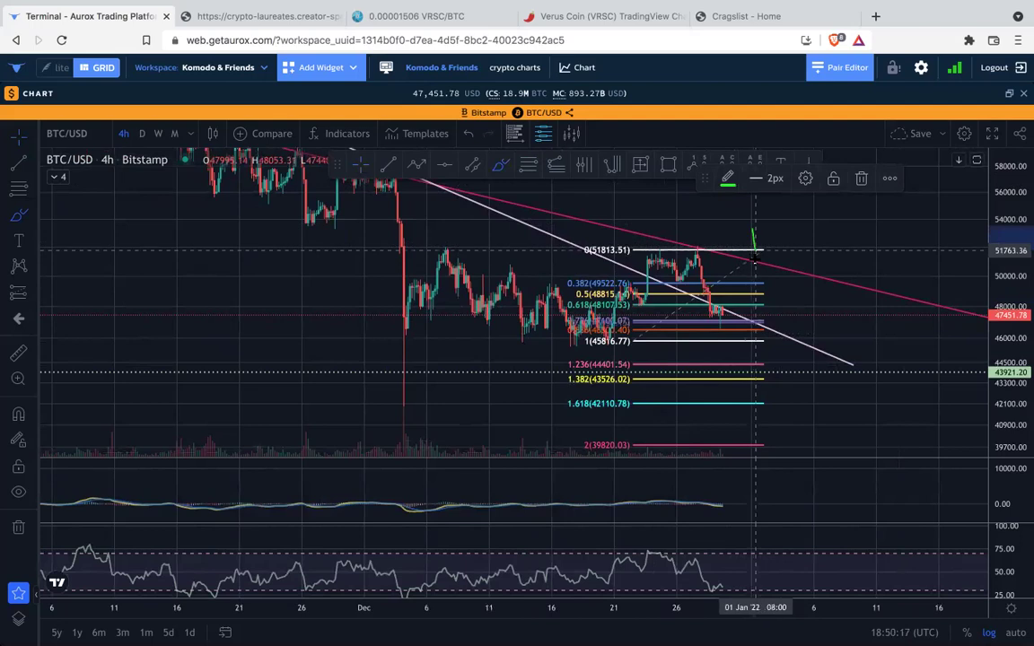
mouse_move(758, 331)
mouse_down()
mouse_move(758, 347)
mouse_move(675, 345)
mouse_move(697, 302)
mouse_move(703, 336)
mouse_move(738, 307)
mouse_move(756, 343)
mouse_up()
key(Delete)
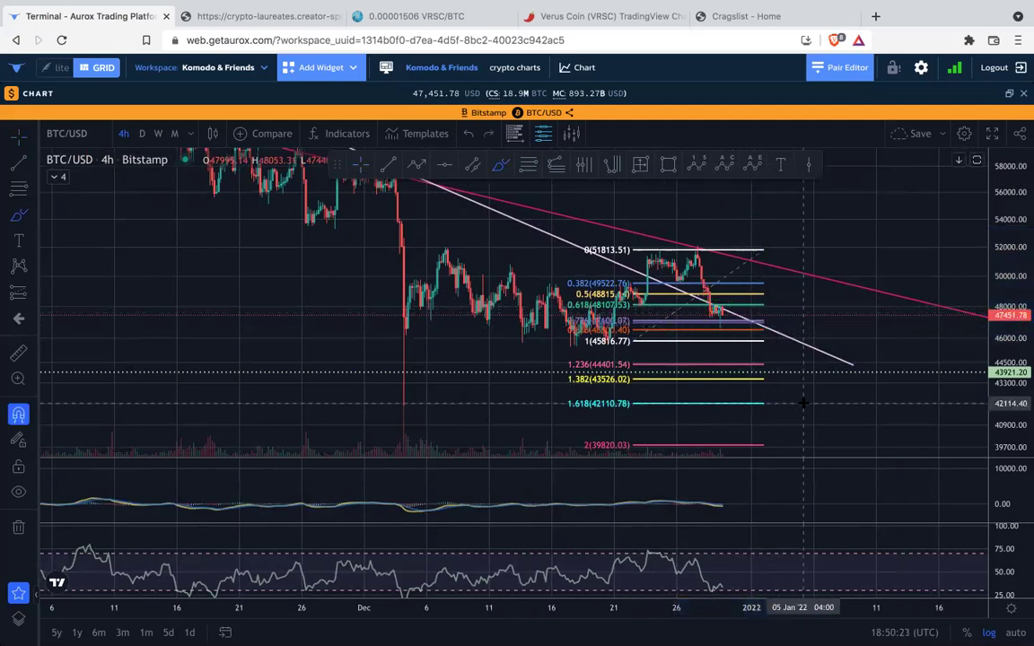
Leave the brush and delete the Fibonacci retracement from the 4-hour chart.
click(356, 167)
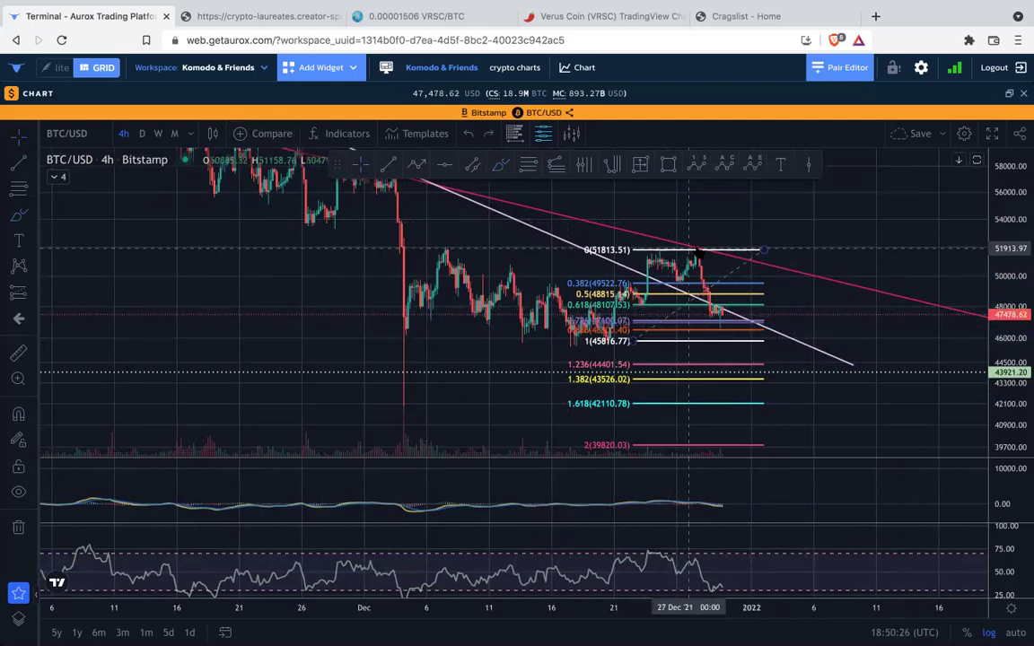
click(743, 248)
key(Delete)
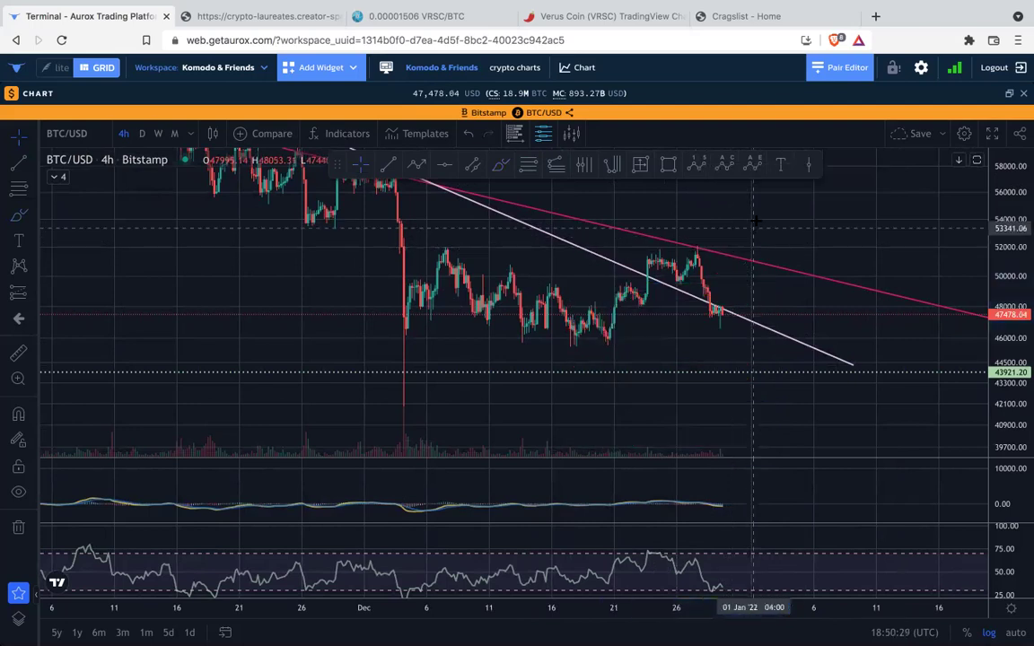
Examine the late-December 4-hour candles against the white and pink trendlines, out to 24 January 2022.
scroll(757, 225, down, 1)
drag(835, 233, 712, 241)
drag(1007, 212, 1007, 271)
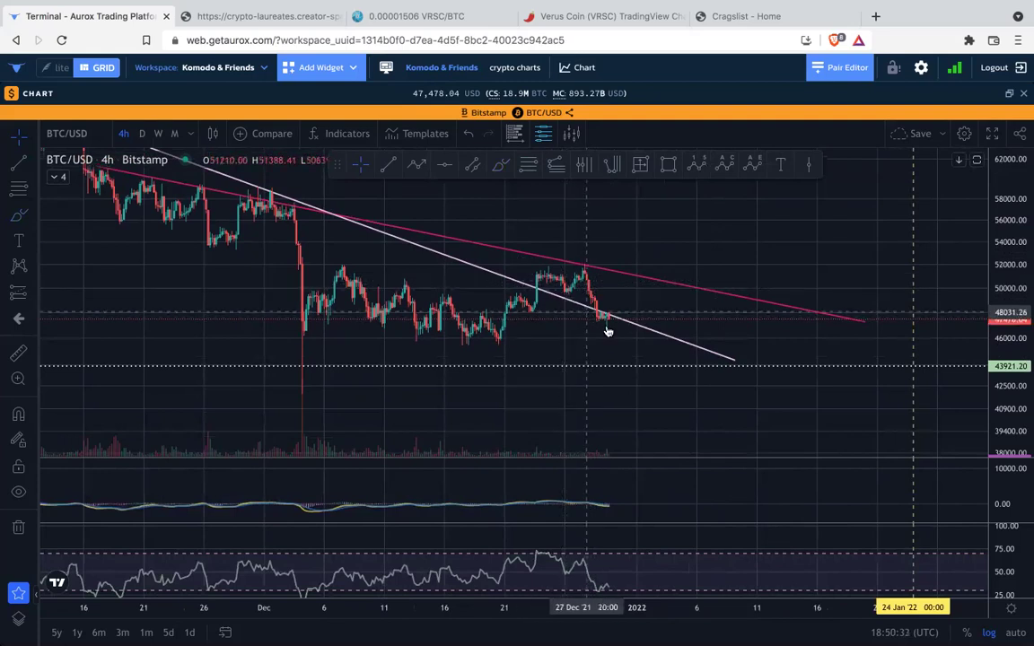
Draw a rising path from about 48000 in early January 2022 across the pink trendline to about 59130 on 18 January.
scroll(698, 277, down, 5)
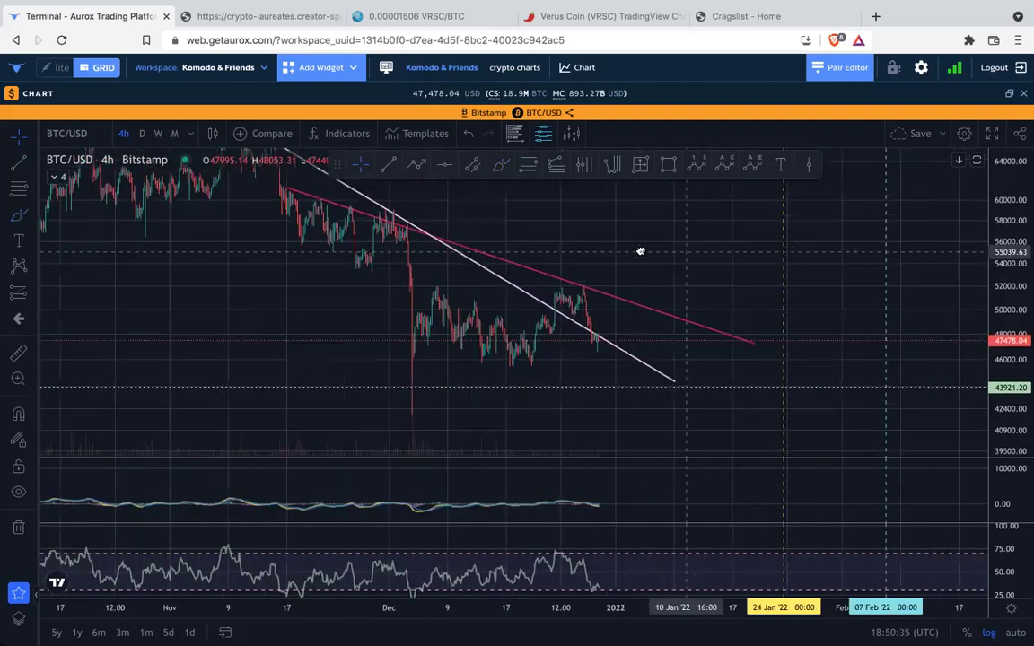
drag(640, 251, 585, 253)
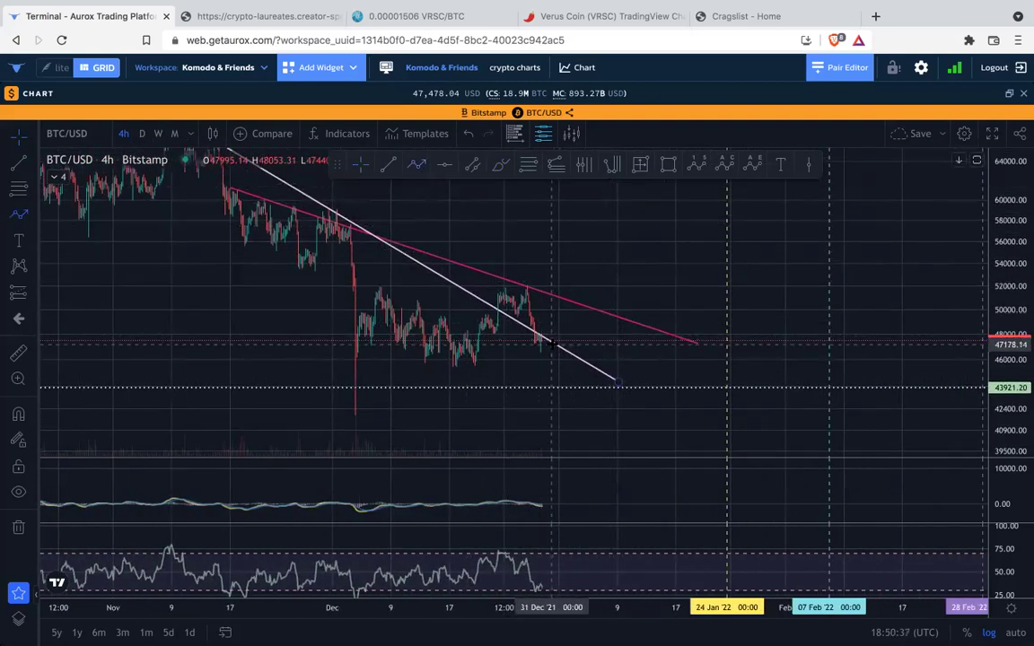
drag(561, 329, 675, 269)
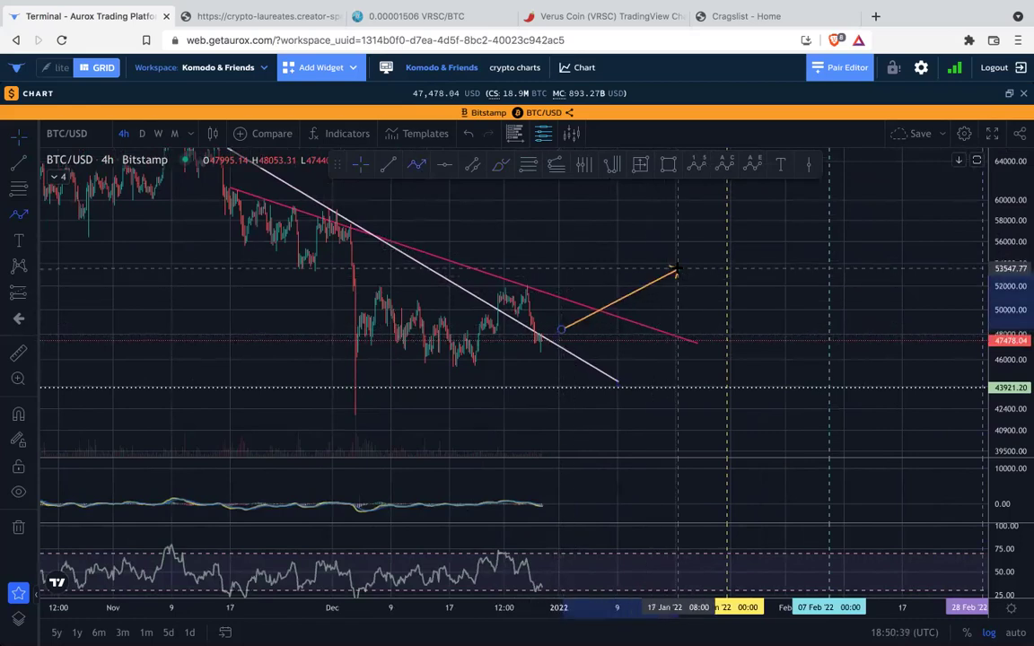
click(633, 313)
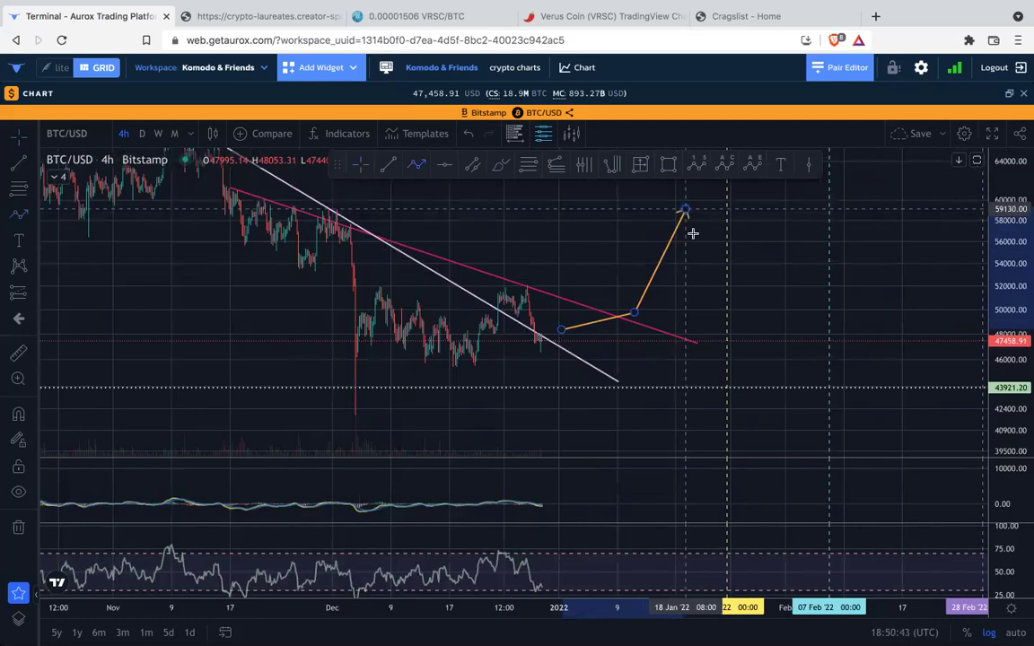
double_click(684, 212)
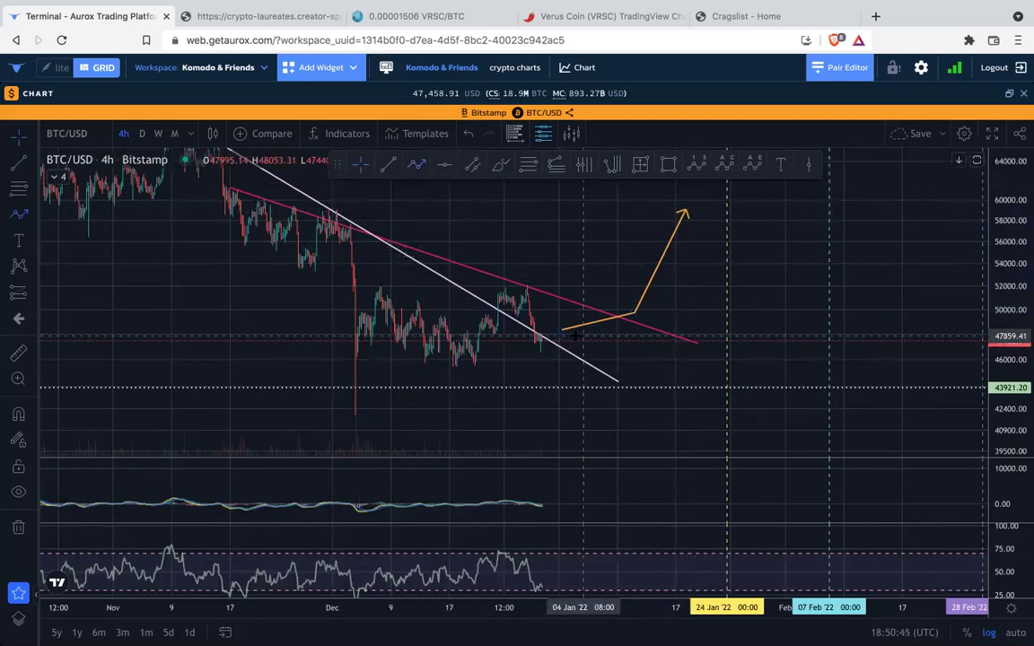
Draw two successive falling arrows from early January 2022, the first to about 45000 and the second to about 39155 near 25 January.
double_click(664, 375)
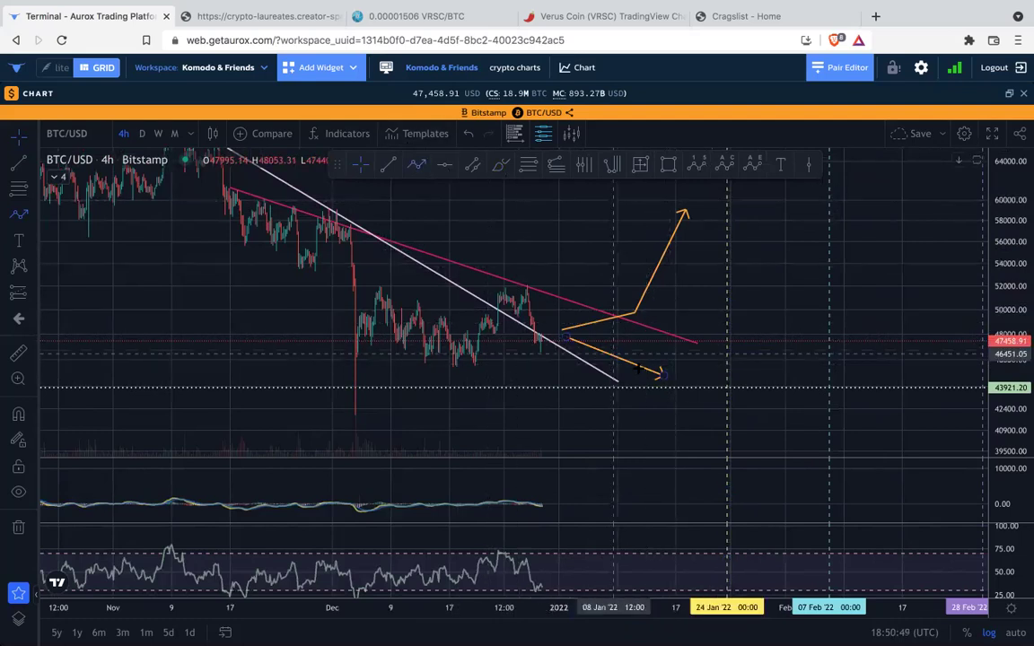
click(668, 378)
double_click(736, 341)
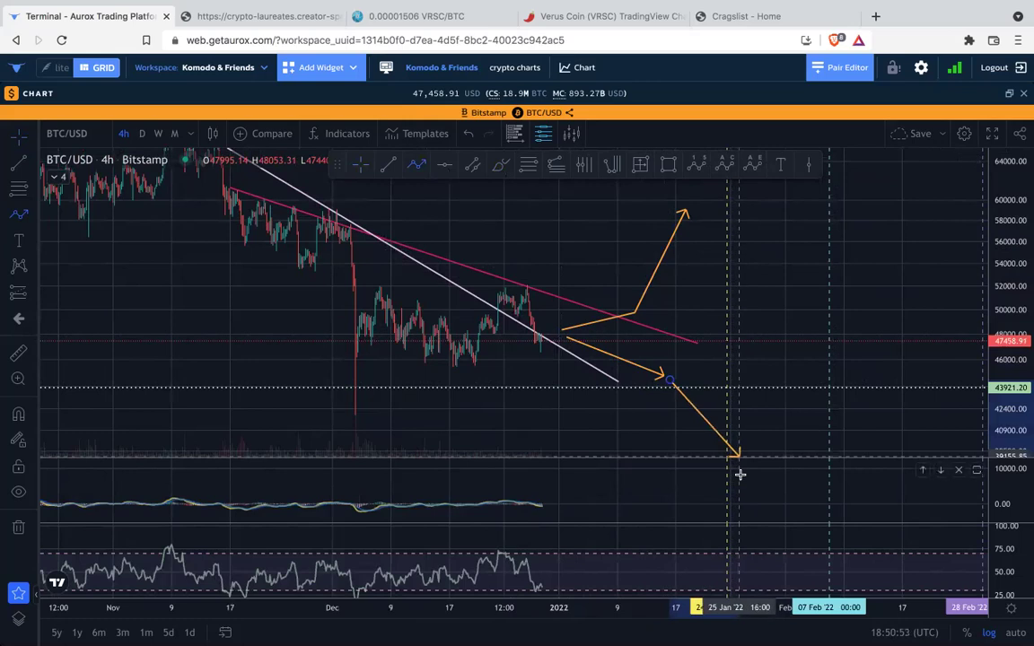
scroll(739, 469, down, 2)
scroll(741, 469, down, 1)
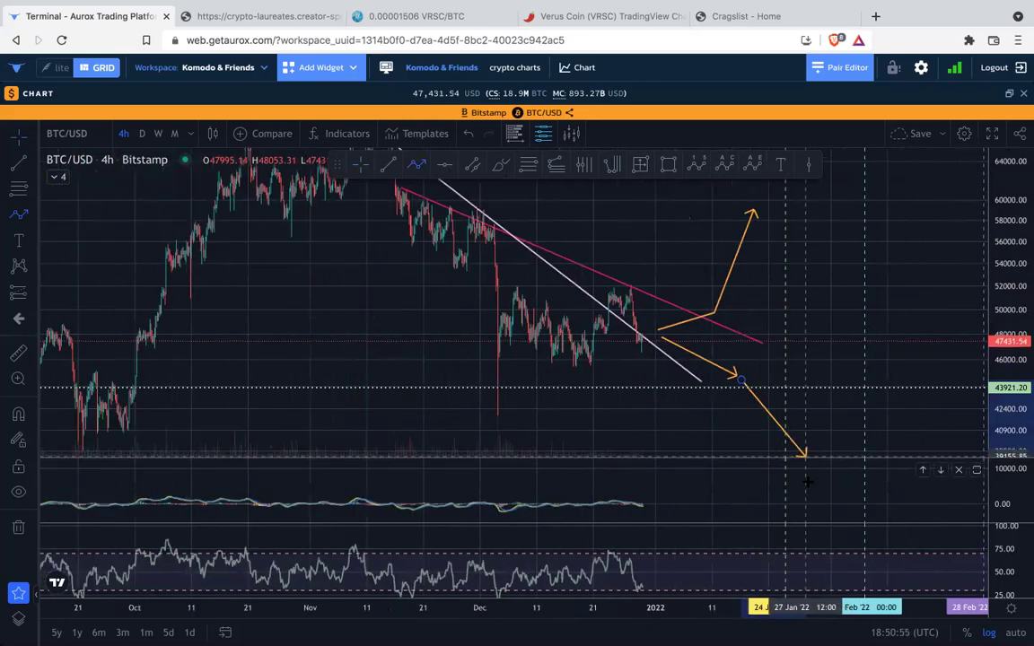
double_click(810, 479)
Delete the two falling arrows below the rising orange path on the 4-hour chart.
drag(1010, 292, 1010, 396)
drag(872, 376, 808, 361)
scroll(835, 361, down, 3)
scroll(843, 350, down, 3)
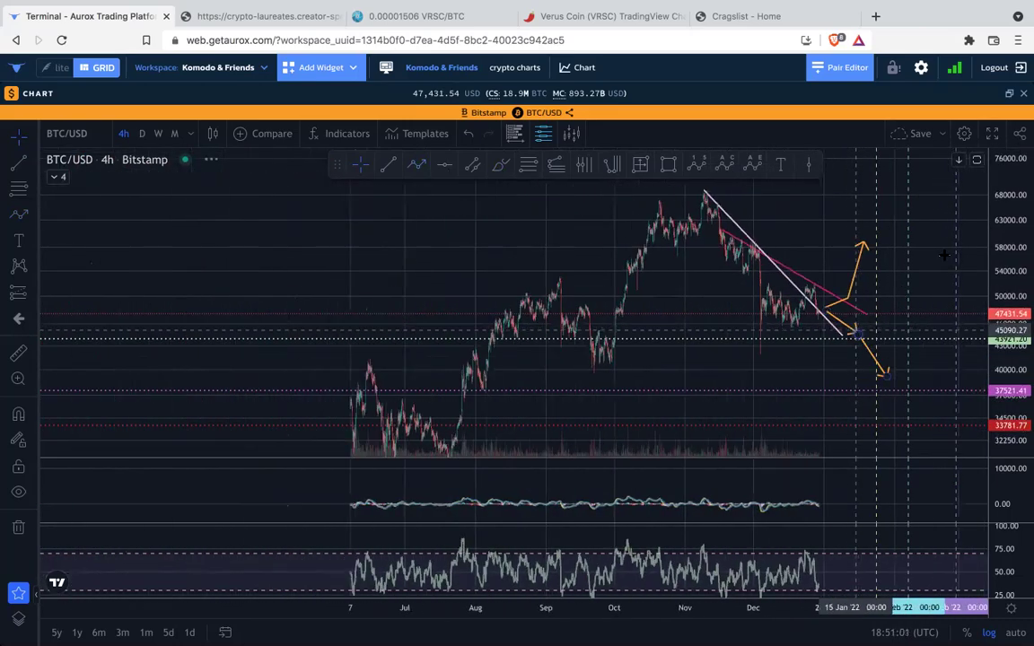
scroll(879, 220, down, 3)
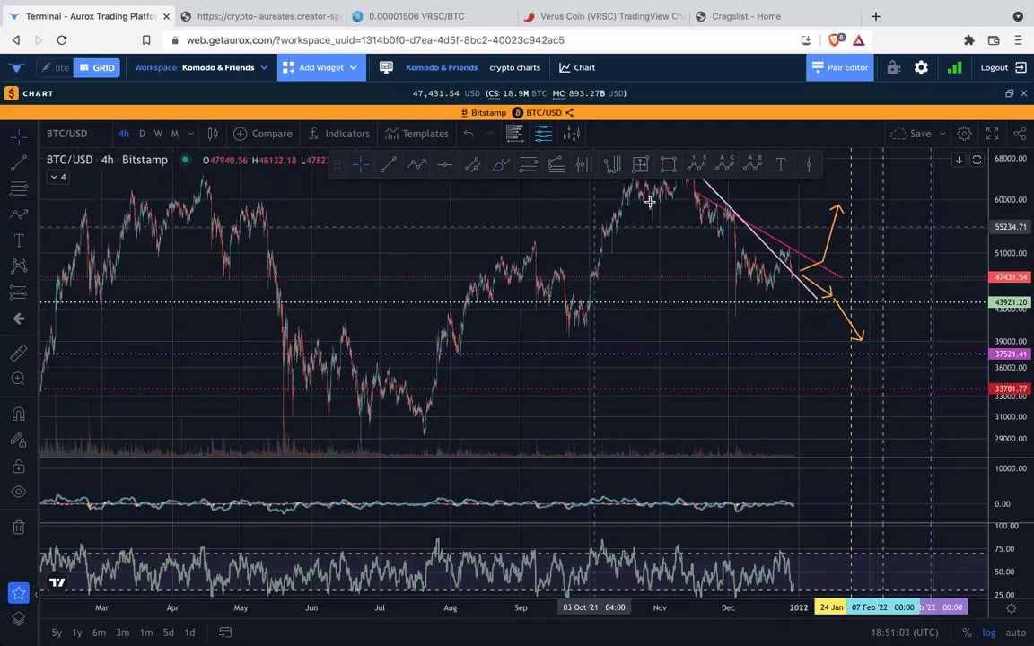
drag(758, 338, 669, 359)
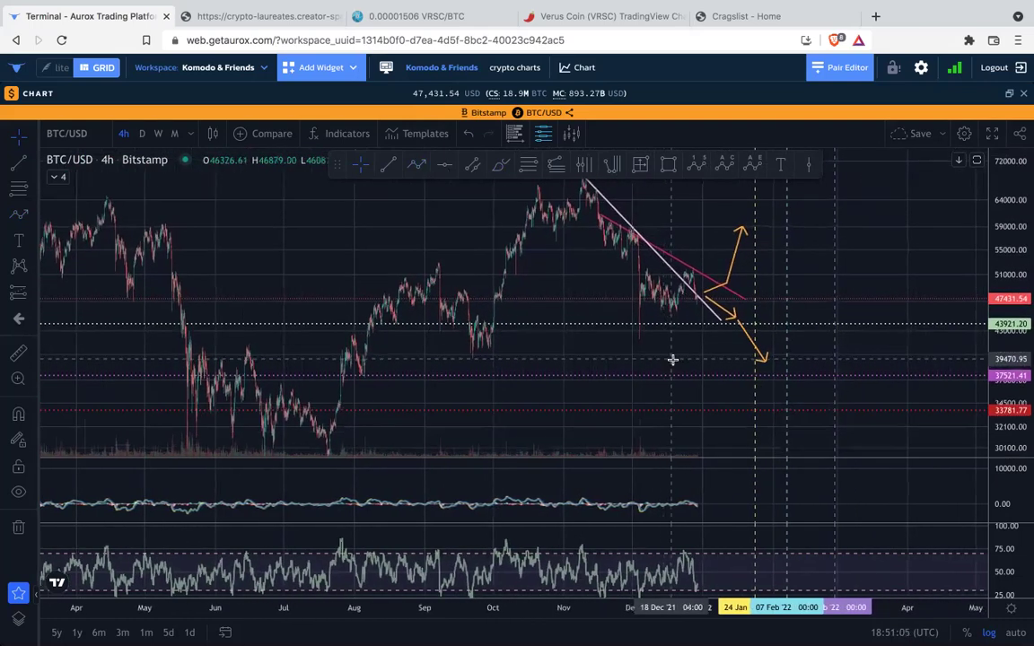
key(Delete)
click(738, 320)
key(Delete)
Reshape the rising path so it turns at the pink trendline's end just before 24 January and peaks at about 66000.
drag(729, 286, 760, 288)
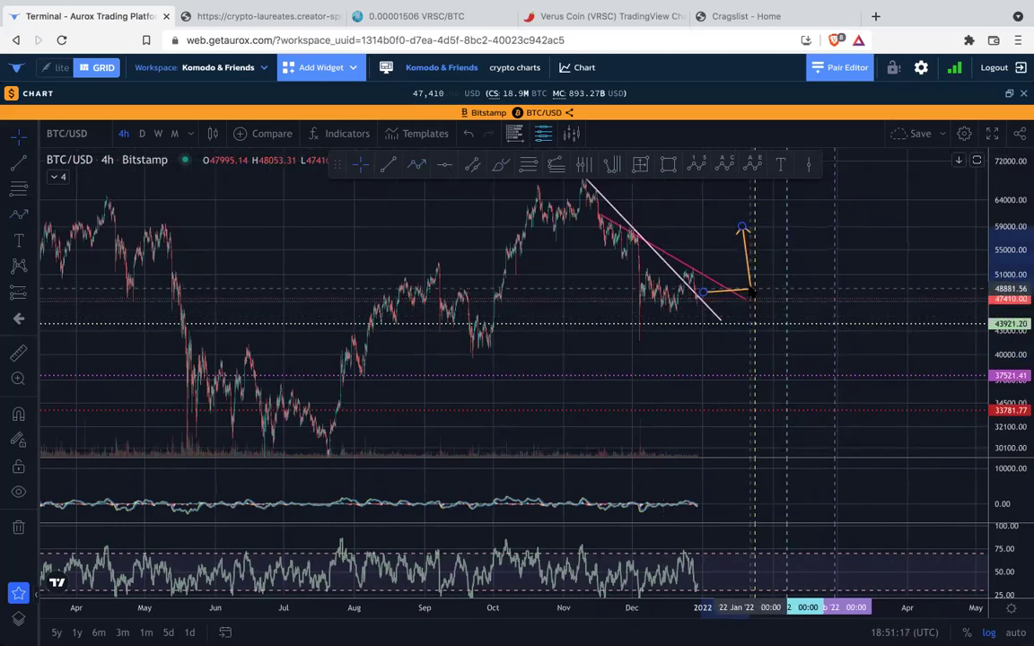
click(745, 229)
mouse_move(741, 229)
mouse_down()
mouse_move(771, 215)
mouse_move(768, 191)
mouse_up()
drag(755, 306, 752, 302)
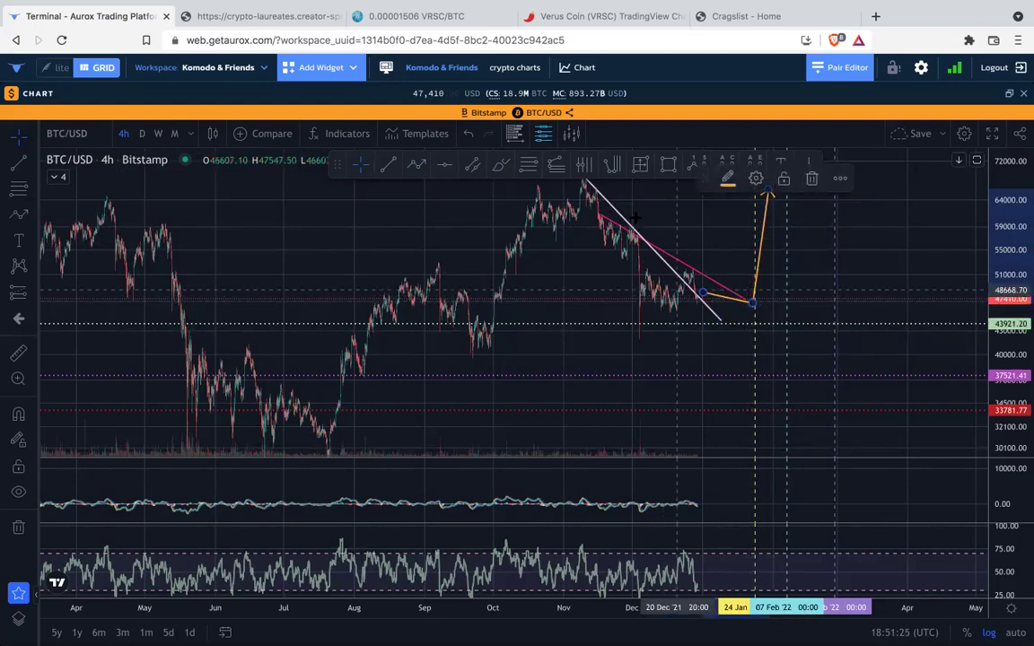
Draw a zigzag falling path from the latest candles through the 43921.20 level to about 39000 in early February 2022.
click(417, 166)
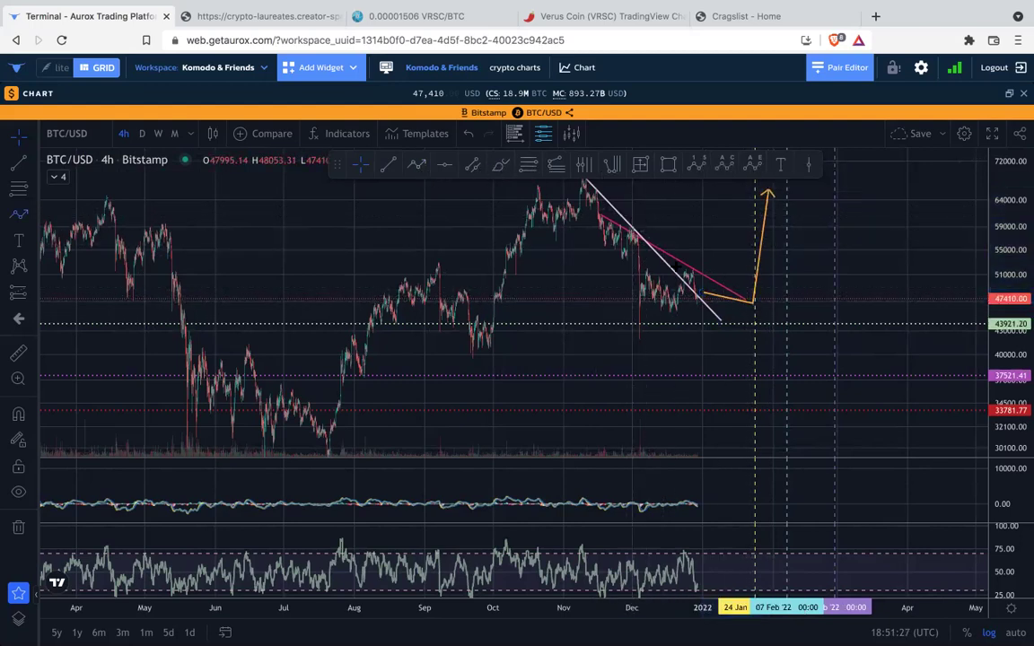
click(702, 296)
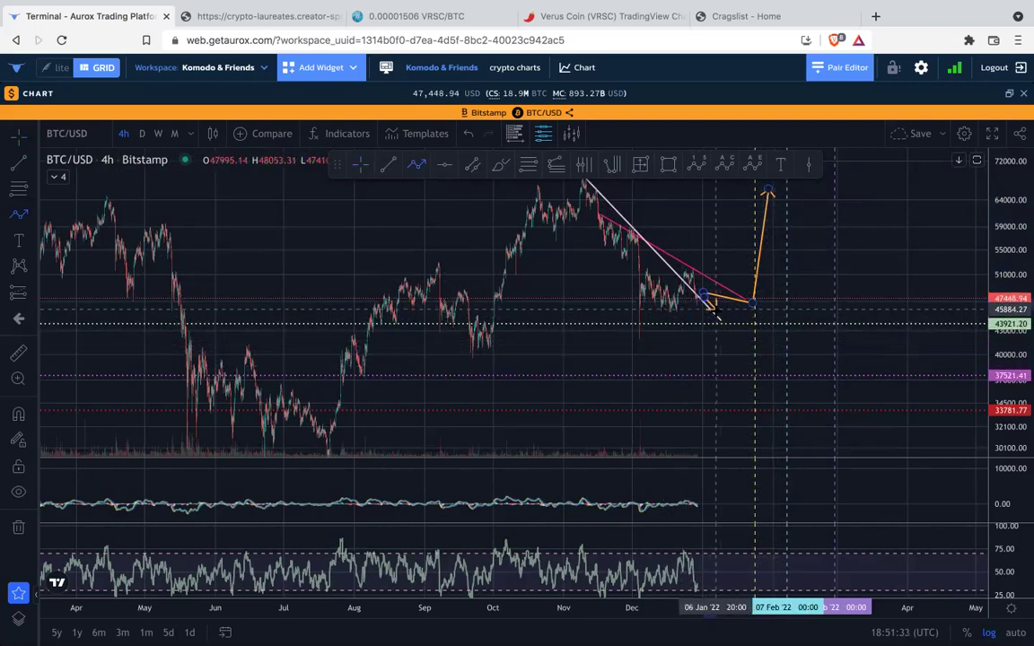
click(752, 339)
click(764, 329)
double_click(780, 363)
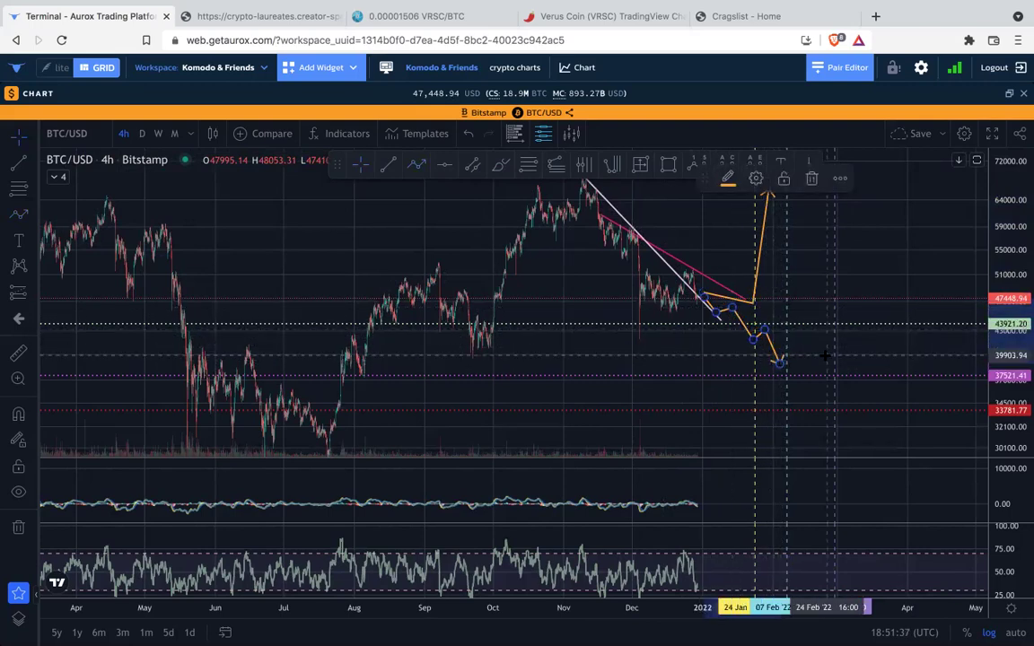
click(823, 356)
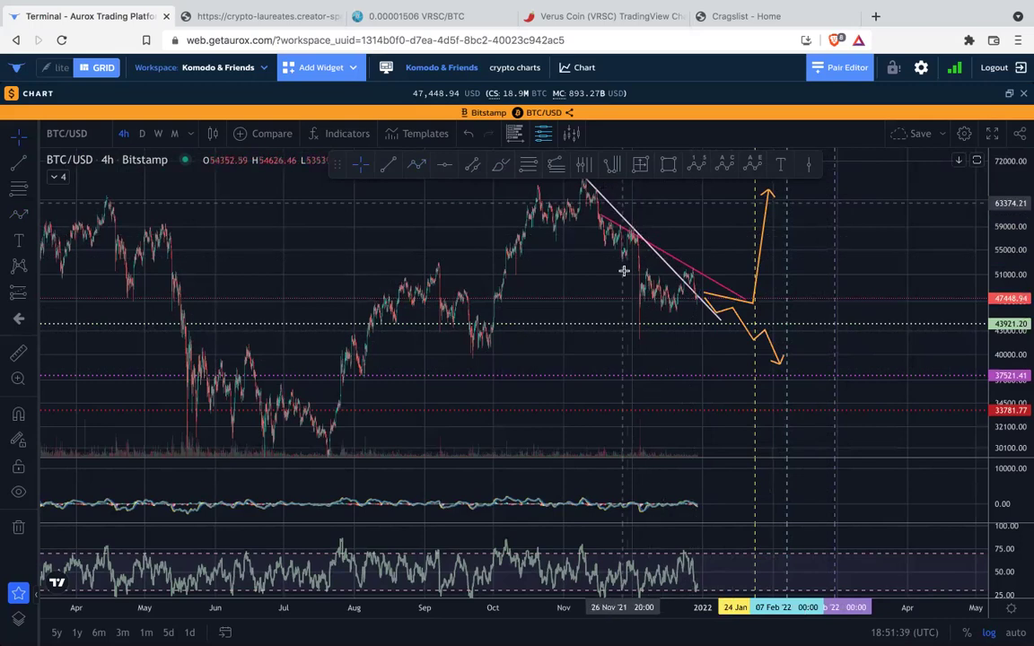
Delete the zigzag falling path from the 4-hour chart.
scroll(284, 244, down, 1)
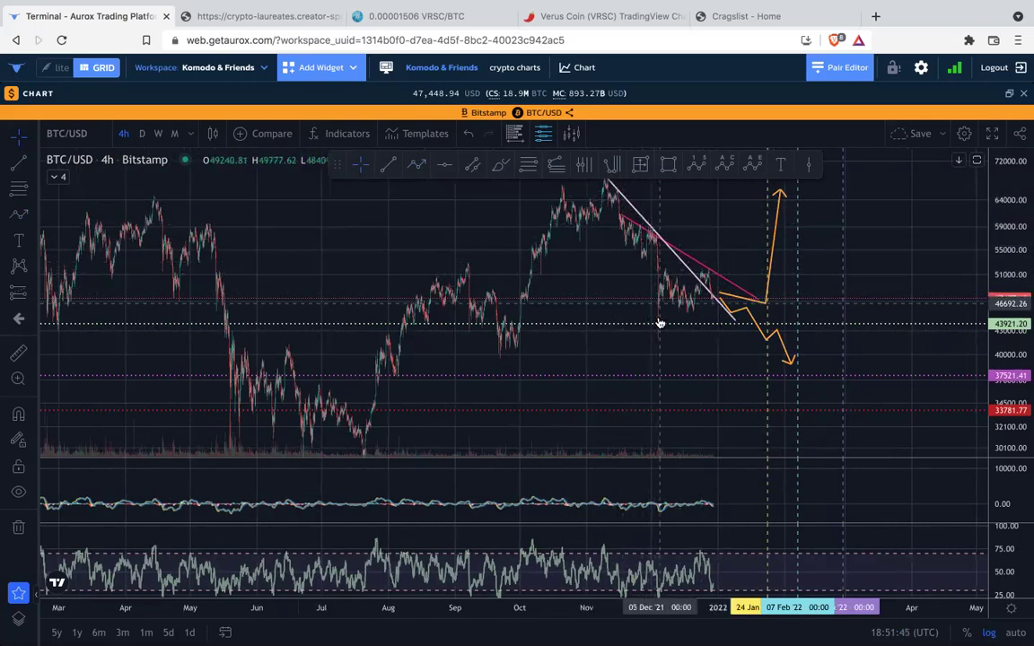
click(787, 357)
key(Delete)
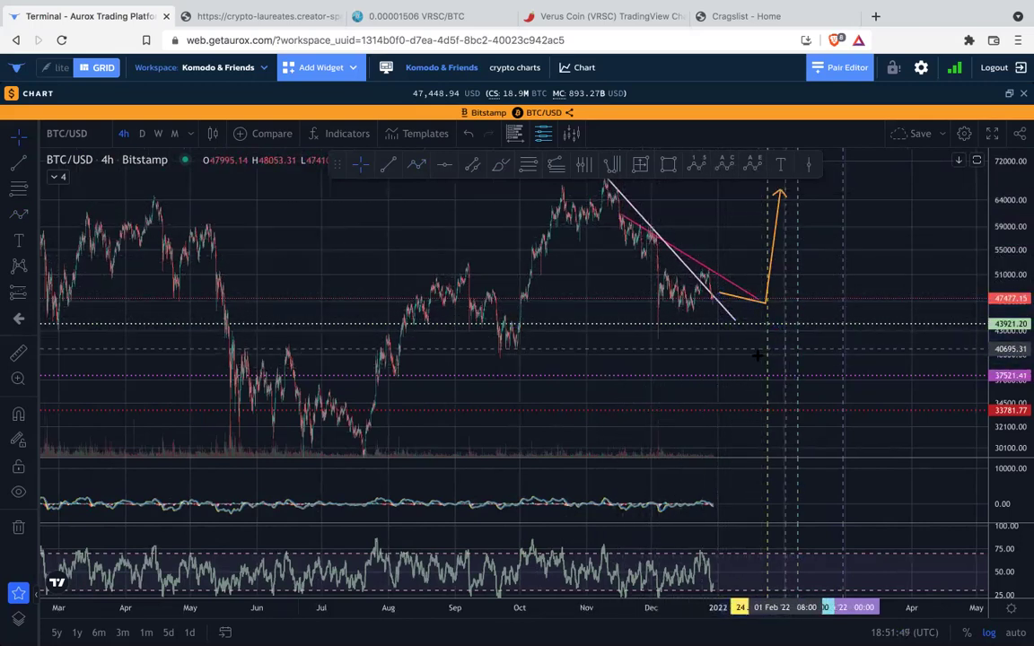
Brush green curves down the November and late-December drops and a late-January fall, plus a loop around the summer lows near 33781.77.
click(503, 169)
mouse_move(661, 206)
mouse_down()
mouse_move(633, 185)
mouse_move(613, 199)
mouse_move(623, 296)
mouse_move(664, 235)
mouse_move(662, 203)
mouse_up()
key(Delete)
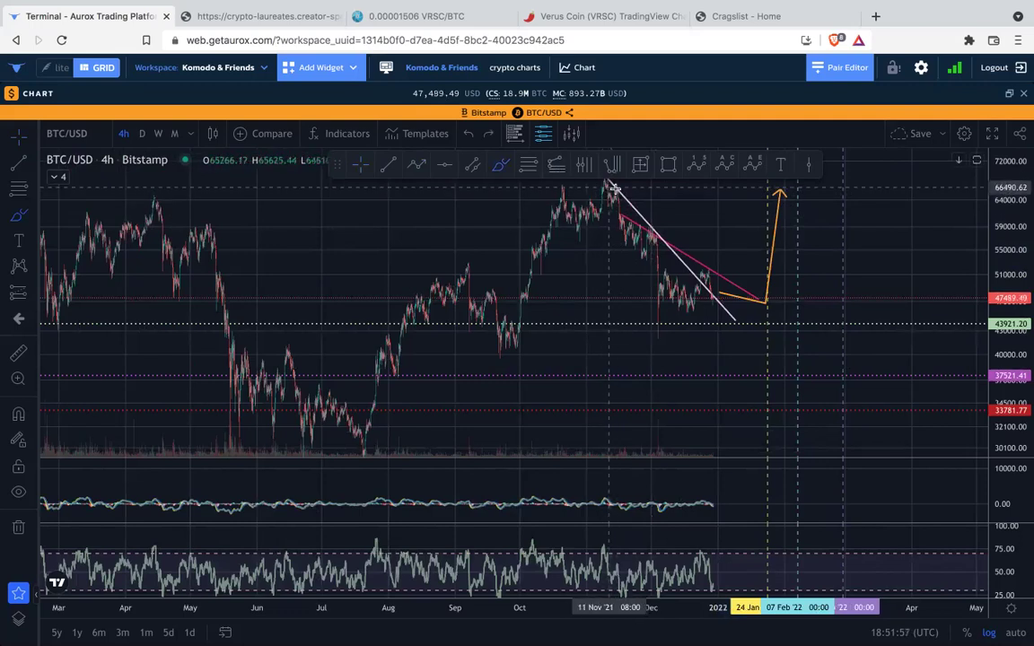
drag(616, 215, 655, 338)
drag(718, 316, 726, 375)
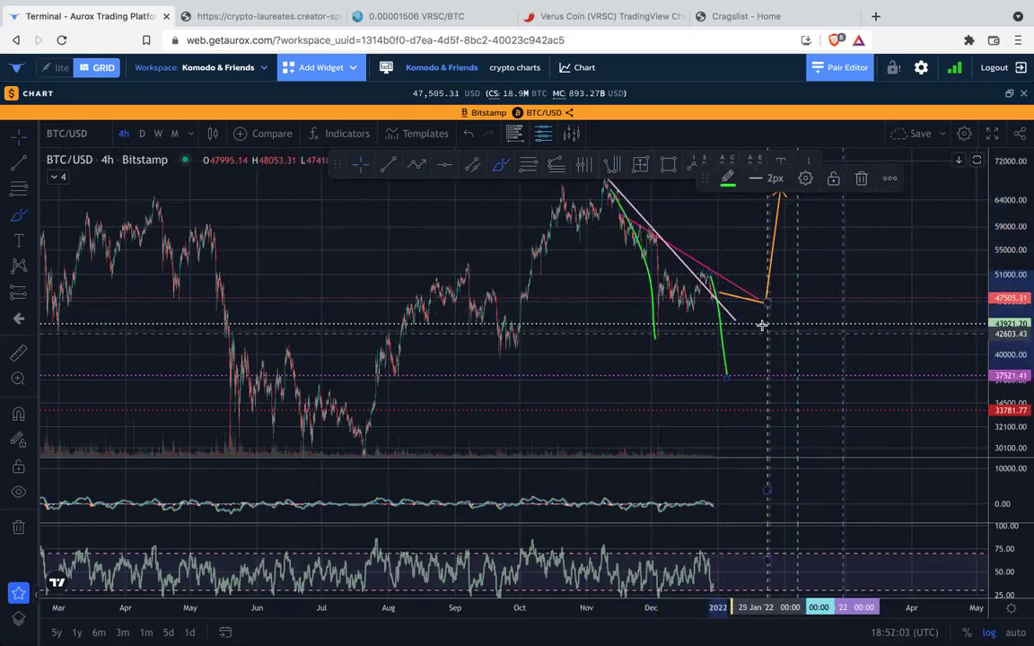
drag(762, 327, 770, 401)
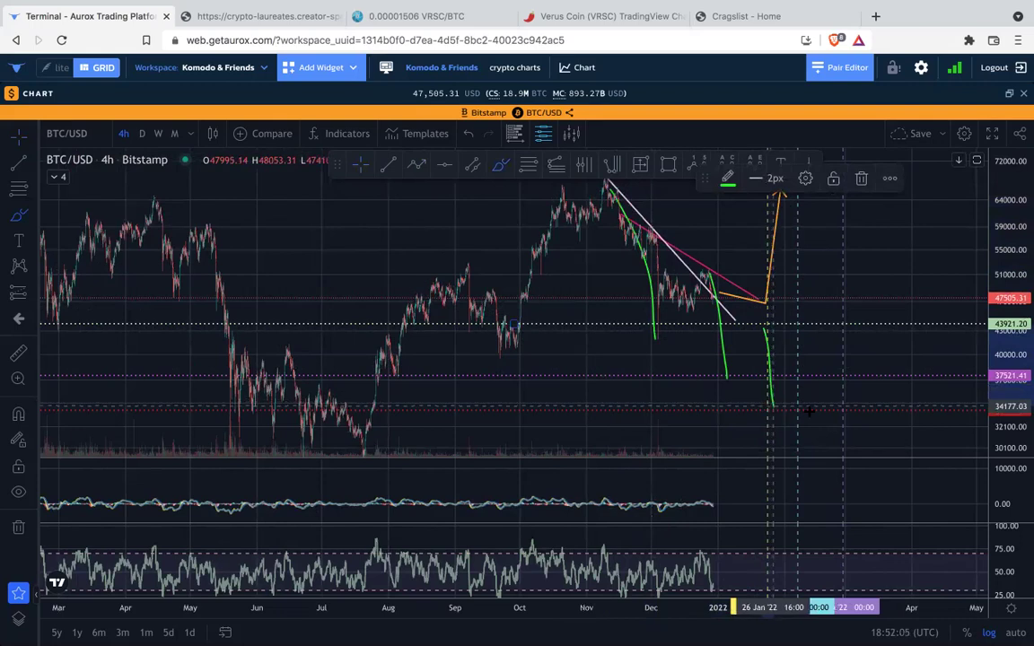
mouse_move(338, 396)
mouse_down()
mouse_move(245, 405)
mouse_move(761, 415)
mouse_up()
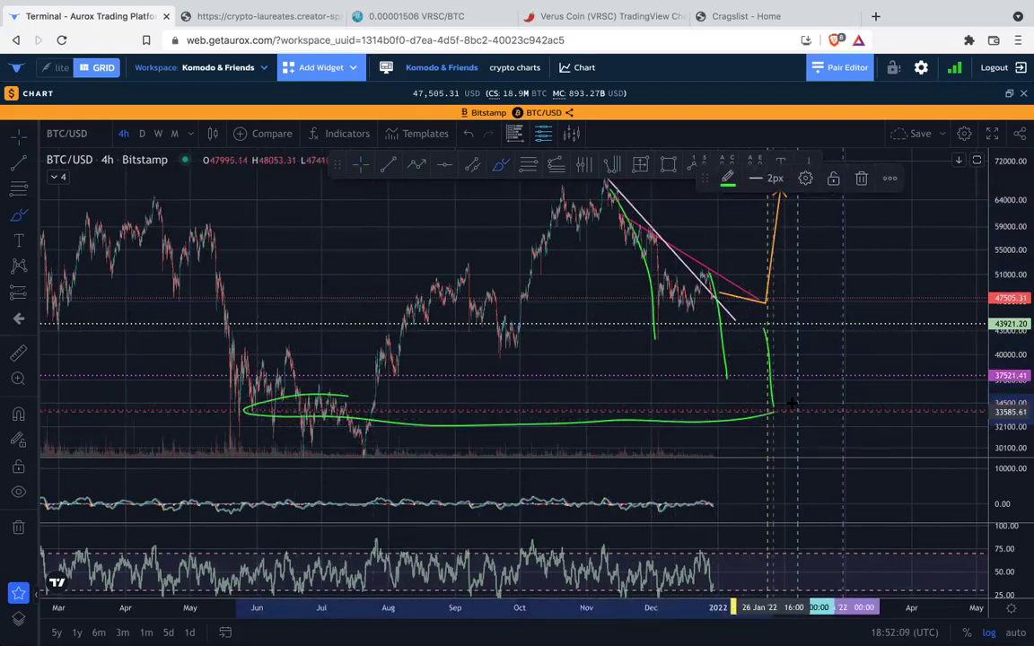
Remove the green drop curves and the loop around the summer lows.
key(Delete)
key(ctrl+z)
key(ctrl+z)
key(ctrl+z)
Brush green curves along the April-to-November 2021 swing and down to the 33781.77 level near 24 January 2022, and remove them.
drag(615, 201, 720, 353)
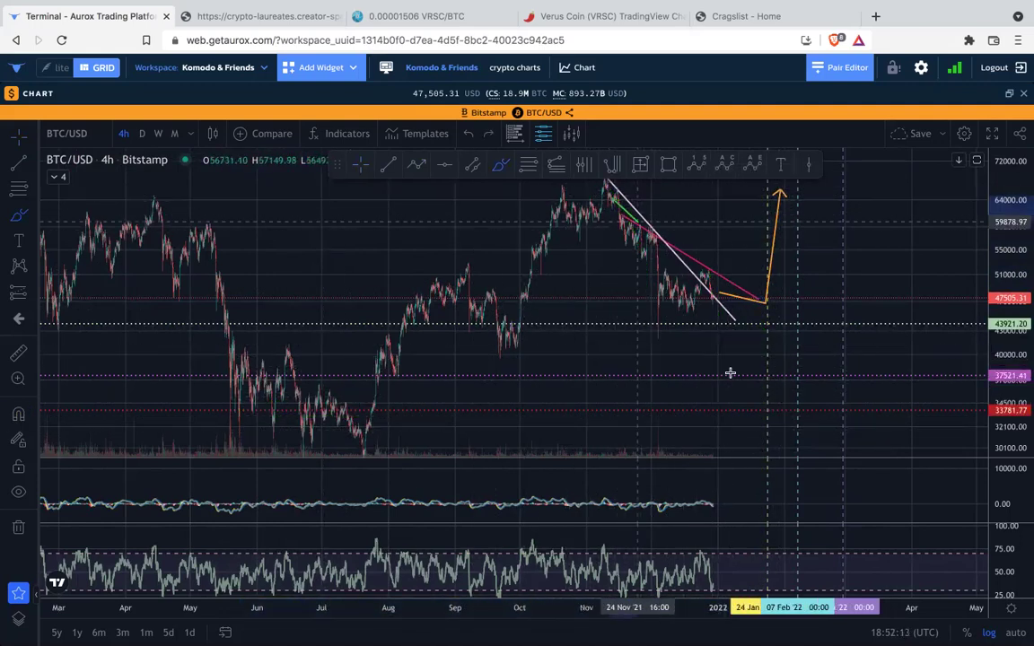
key(ctrl+y)
key(ctrl+y)
key(ctrl+y)
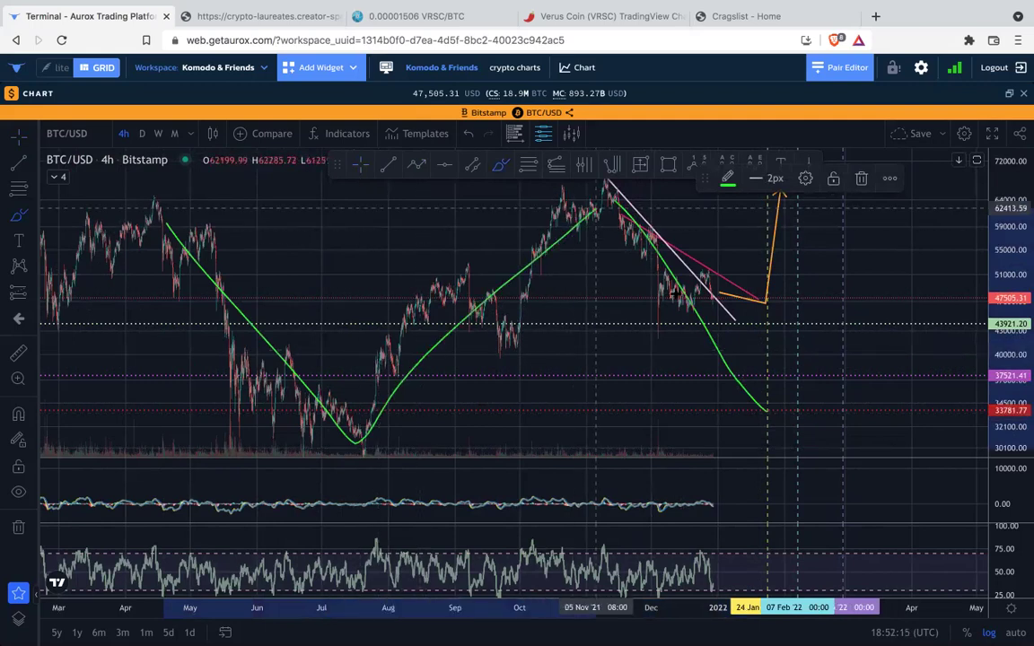
key(ctrl+z)
key(ctrl+z)
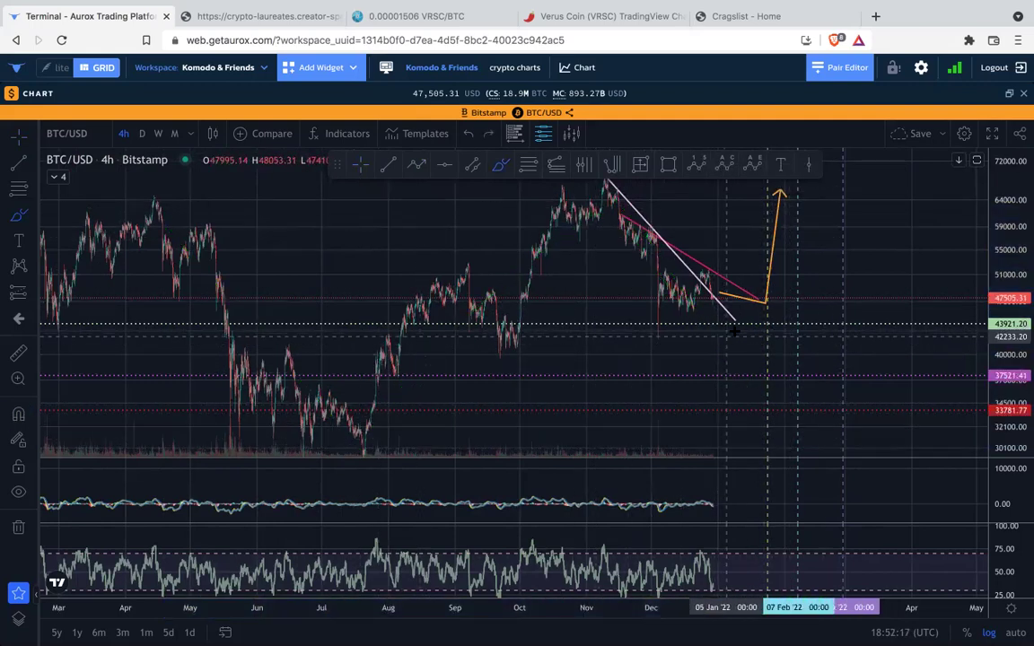
Brush a rising green curve from about 38000 in mid-January to about 65000 in early March 2022, and remove it with the orange path.
key(ctrl+y)
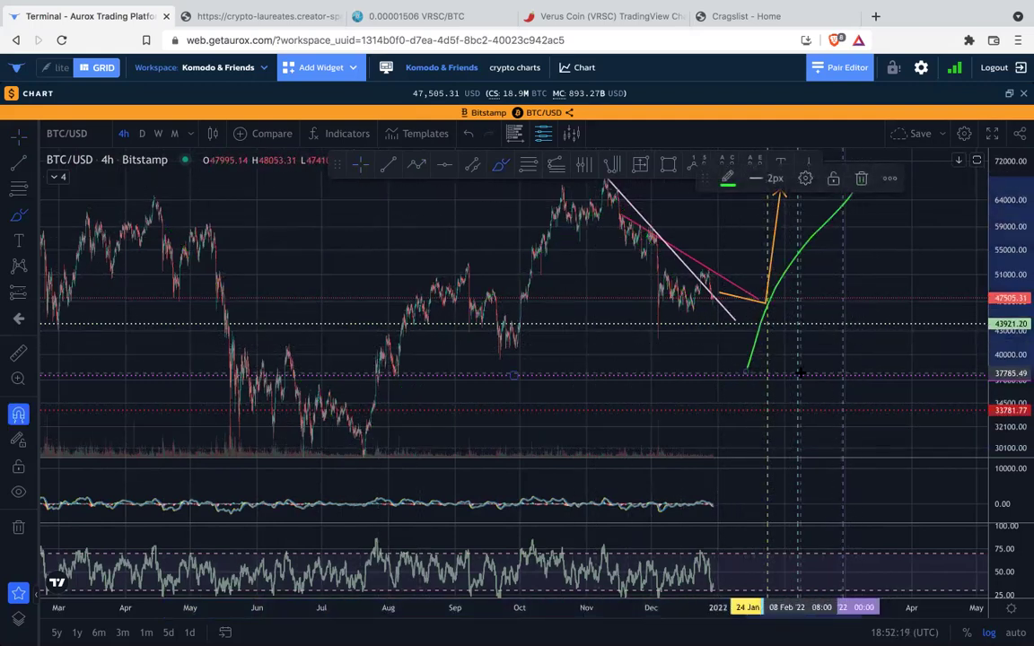
key(ctrl+z)
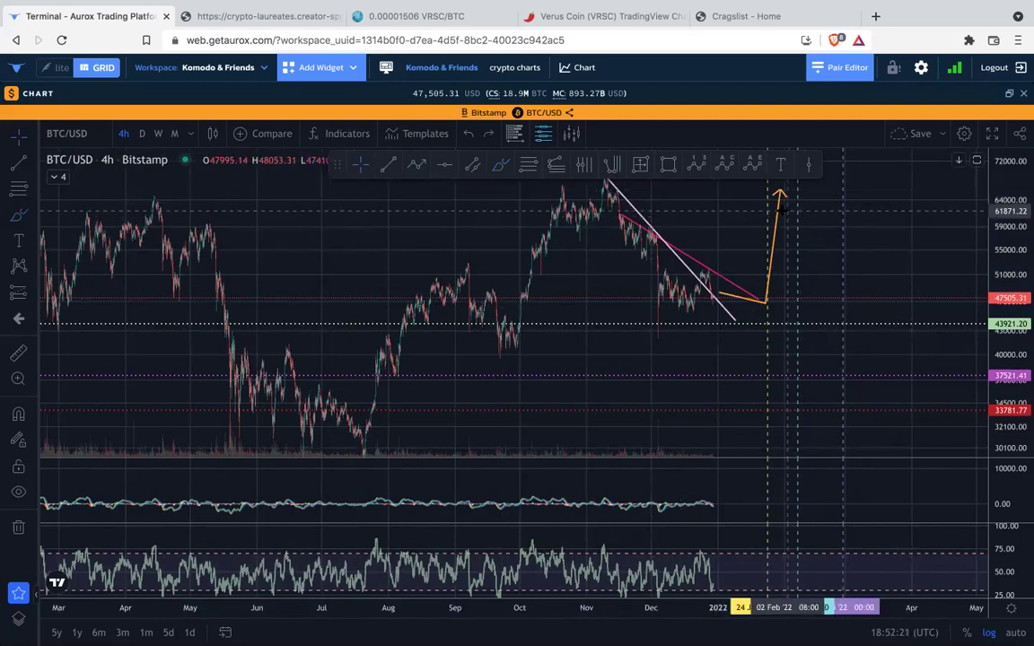
key(ctrl+z)
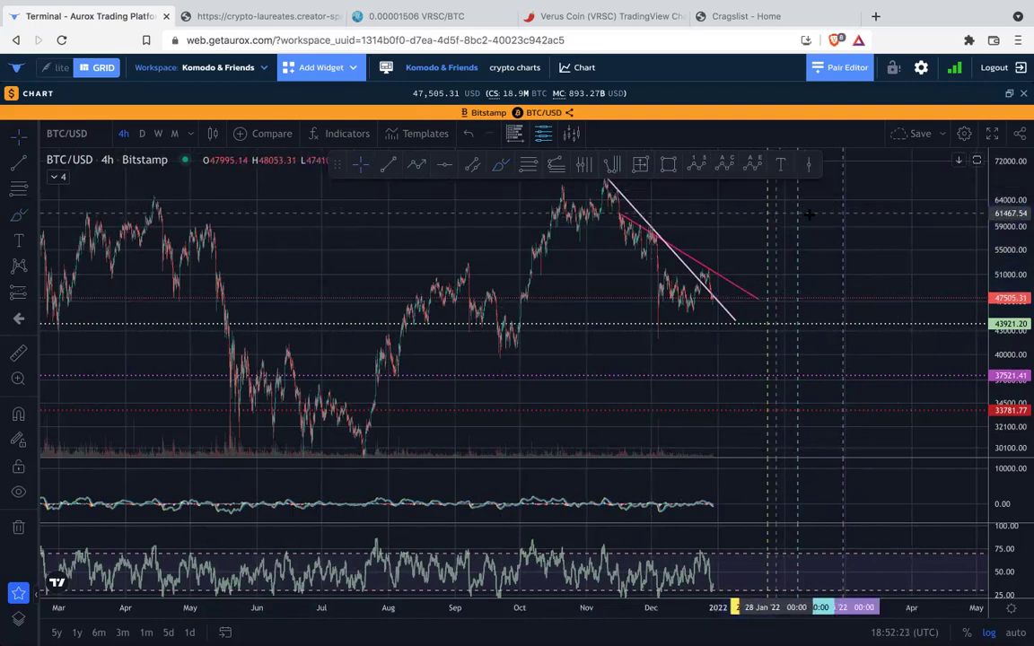
Switch the BTC/USD chart to the weekly timeframe and bring the 2017 to 2026 range into view.
mouse_move(895, 224)
mouse_down()
mouse_move(890, 260)
mouse_move(918, 210)
mouse_up()
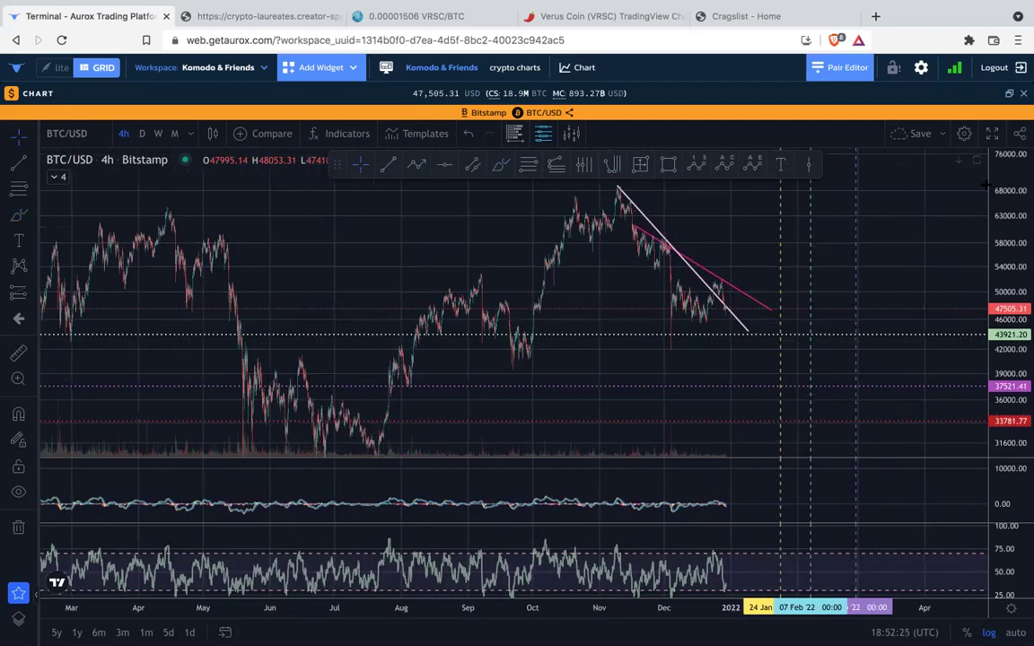
drag(1014, 192, 1015, 240)
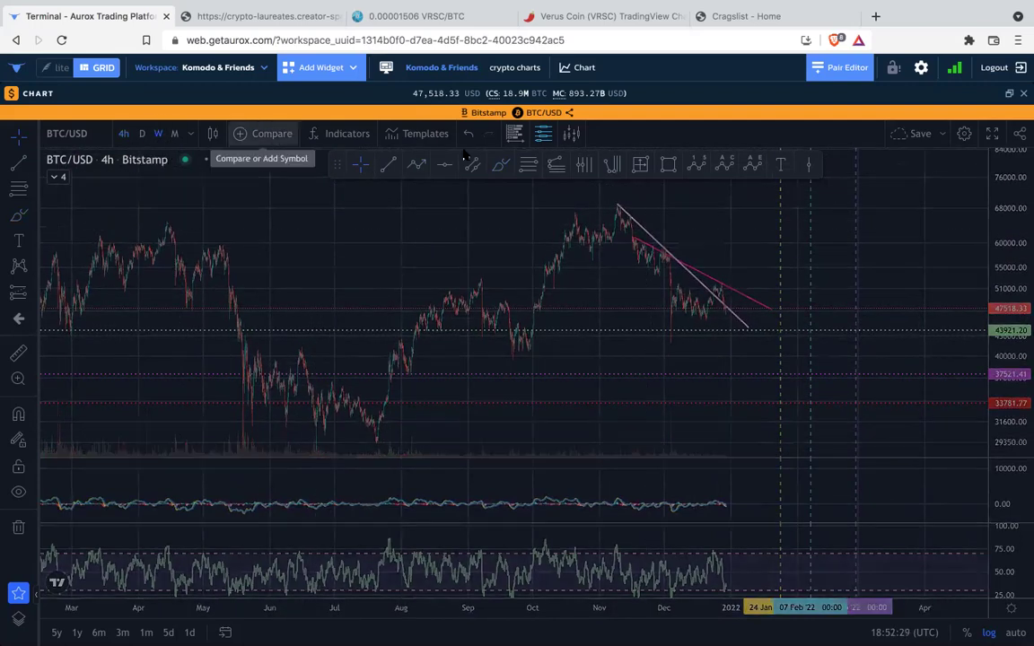
click(158, 134)
drag(1020, 262, 1018, 417)
scroll(771, 274, up, 12)
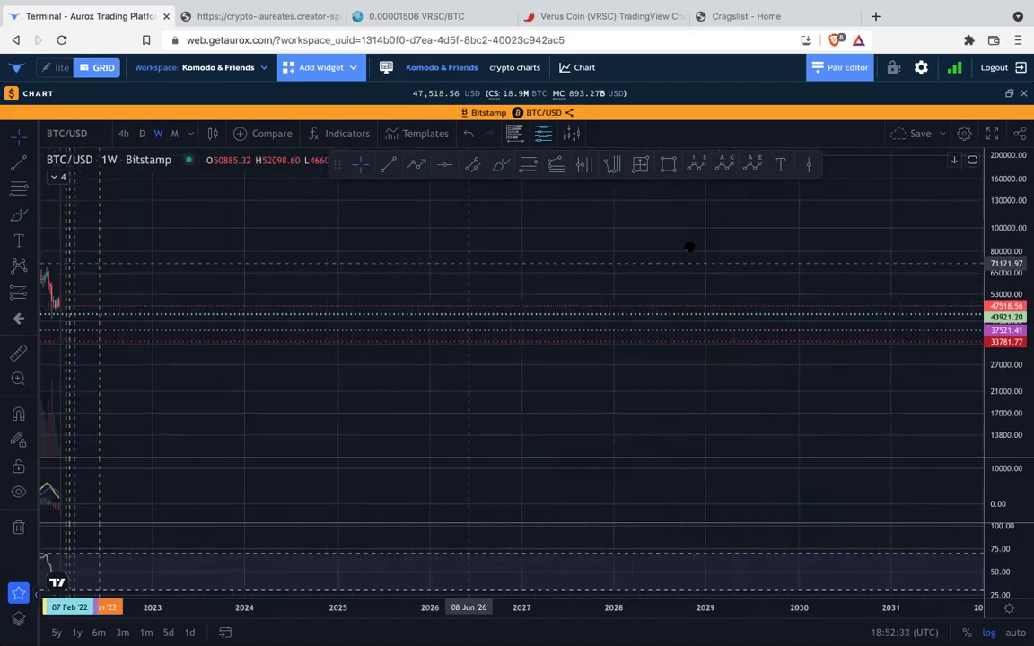
scroll(688, 247, left, 10)
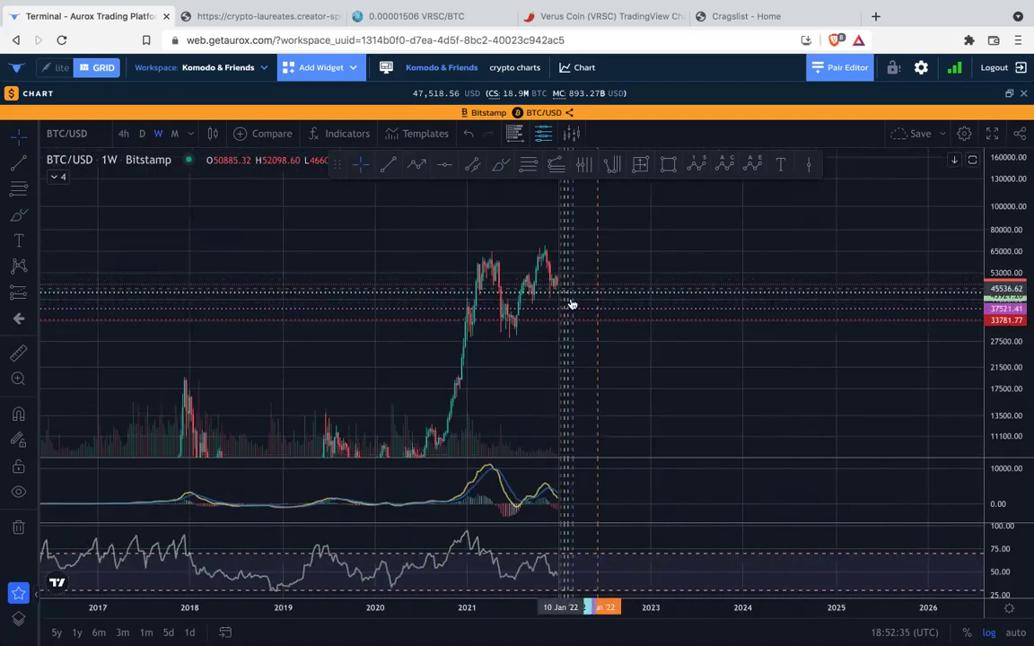
Draw a weekly path from the latest candle down to about 34000 around early March 2022 and up to about 61000 in mid-2022.
click(413, 169)
click(564, 286)
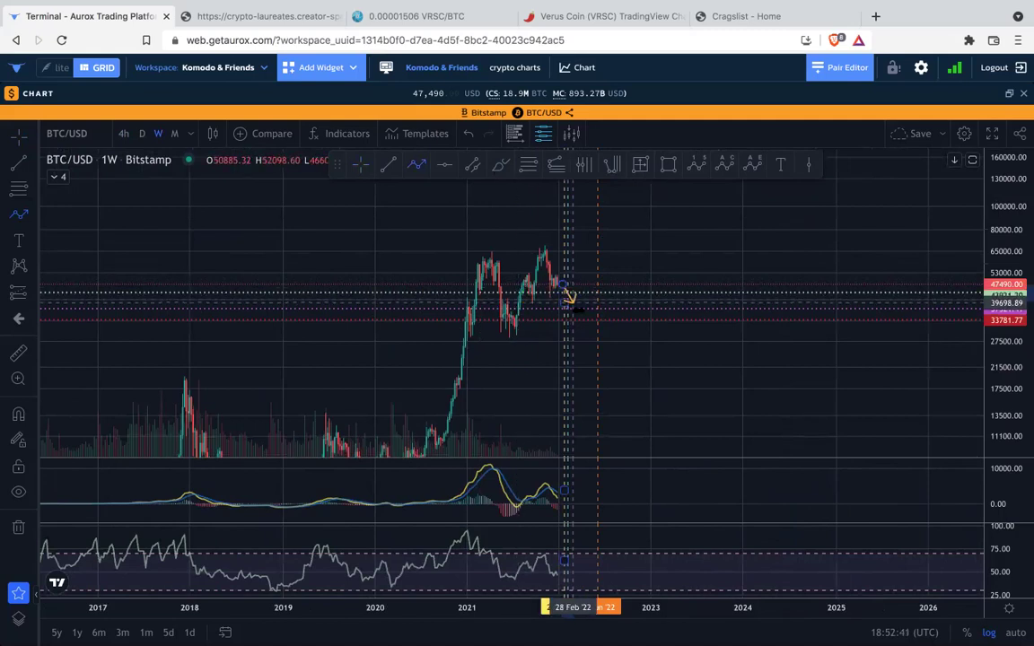
click(576, 319)
click(614, 258)
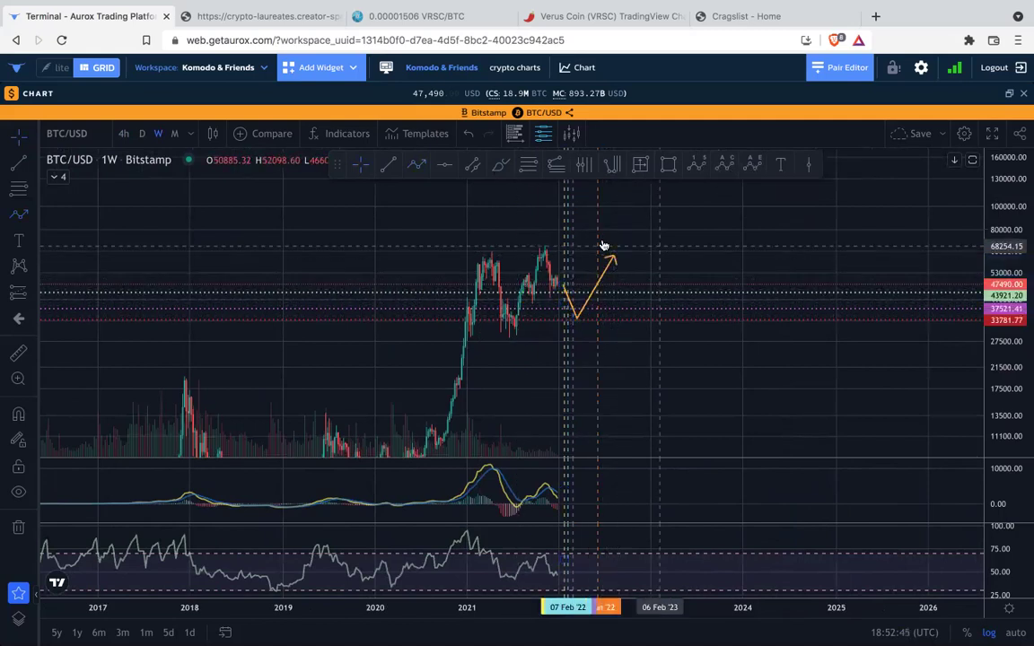
Replace the V-shaped weekly path with one rising from the latest candle through about 65000 in spring 2022 to about 84000 in mid-2022.
click(609, 269)
key(Delete)
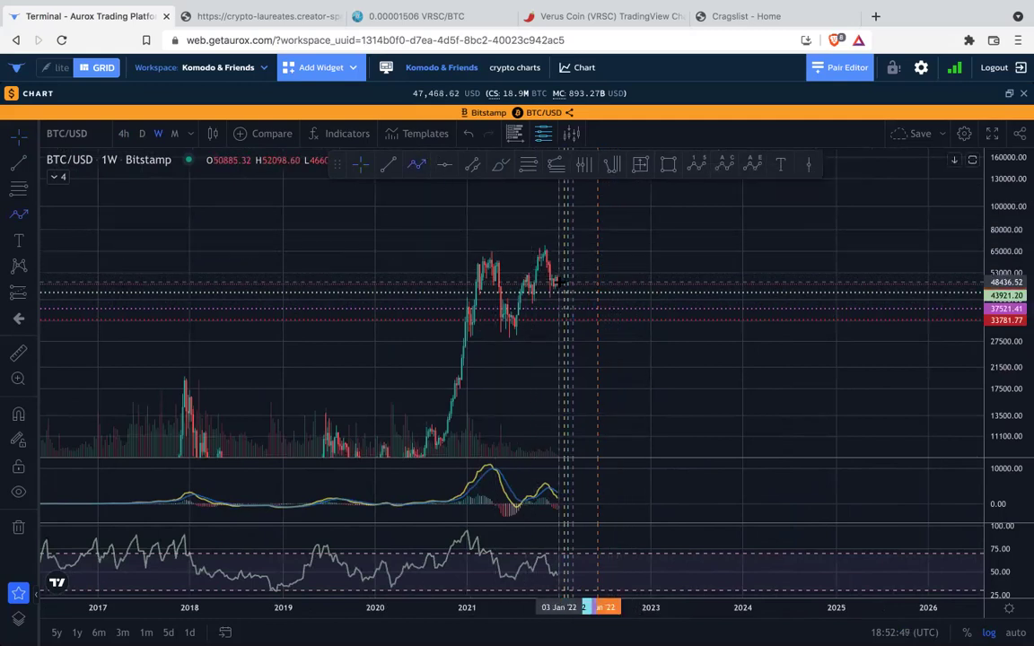
click(606, 235)
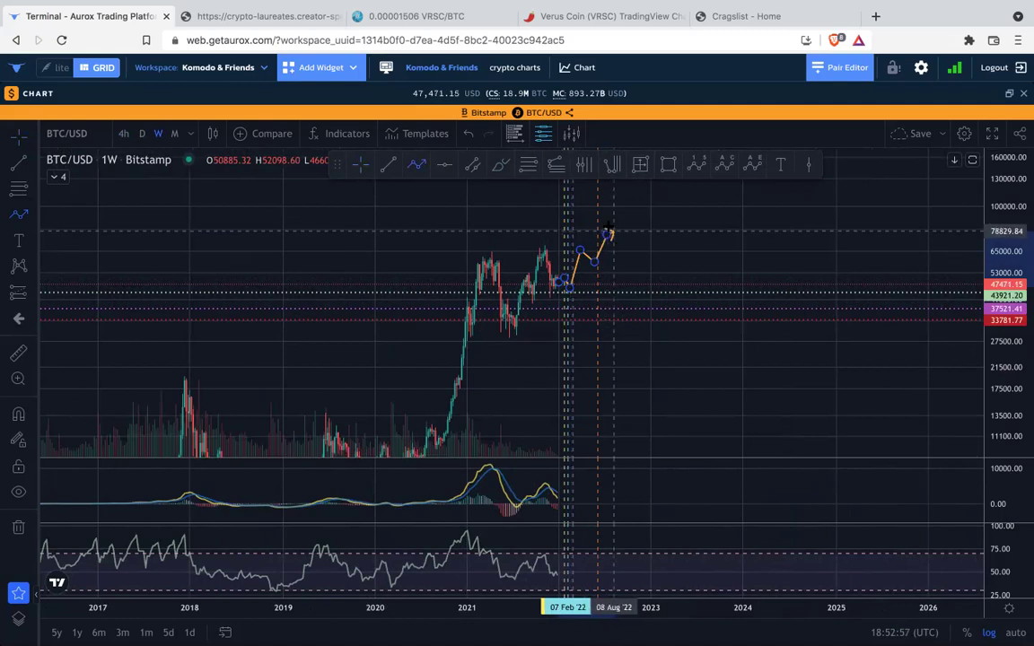
double_click(609, 223)
click(650, 224)
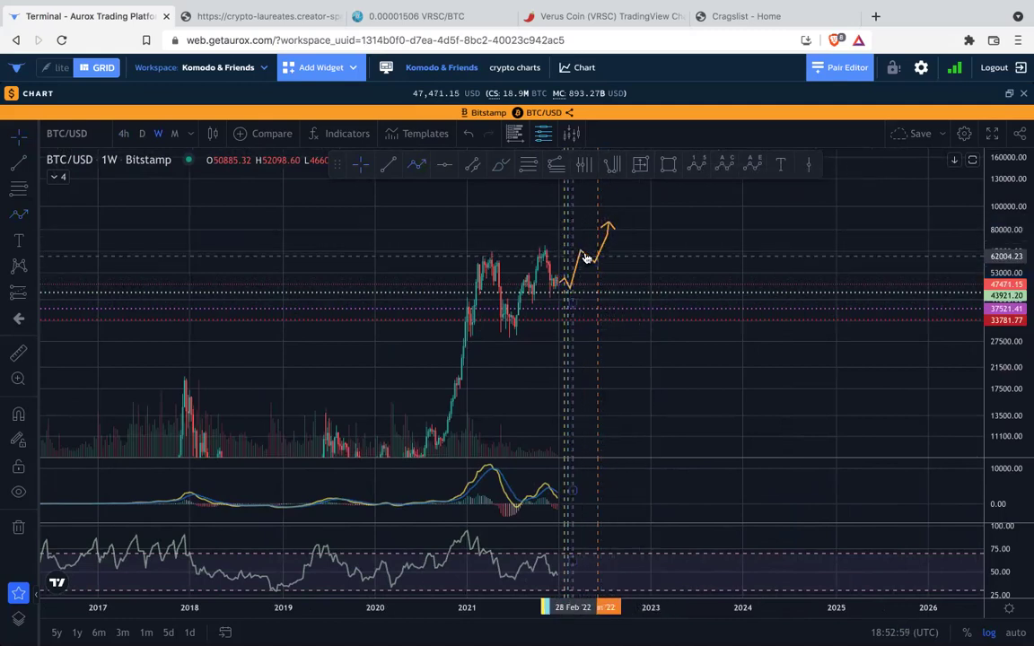
Try shifting the rising path's turning points earlier and higher, and undo back to the V-shaped path.
drag(581, 251, 564, 246)
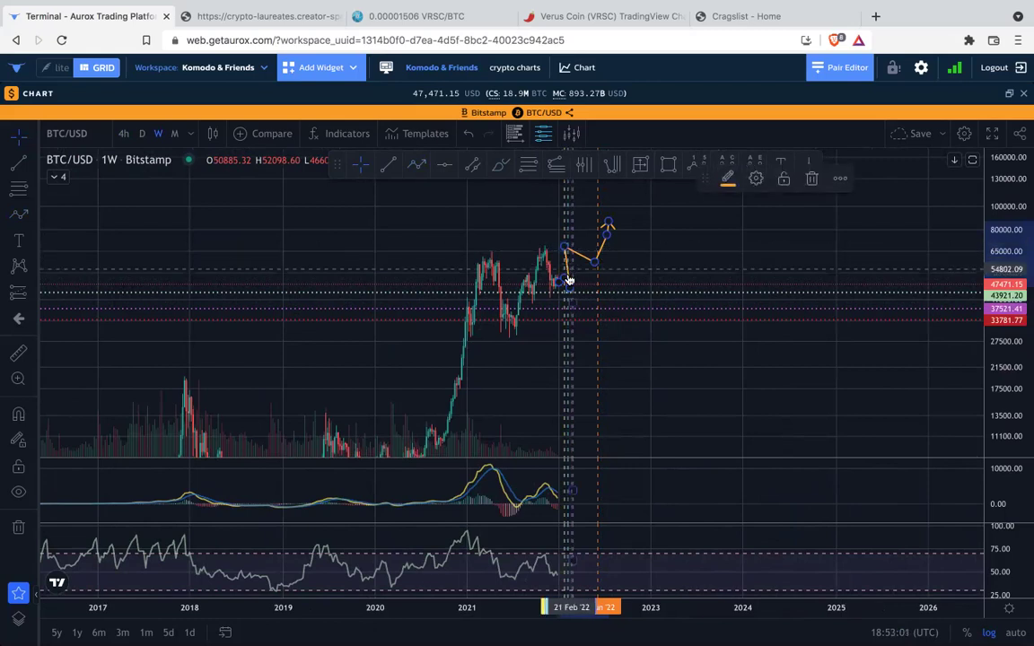
drag(568, 286, 577, 242)
click(595, 271)
key(ctrl+z)
key(ctrl+z)
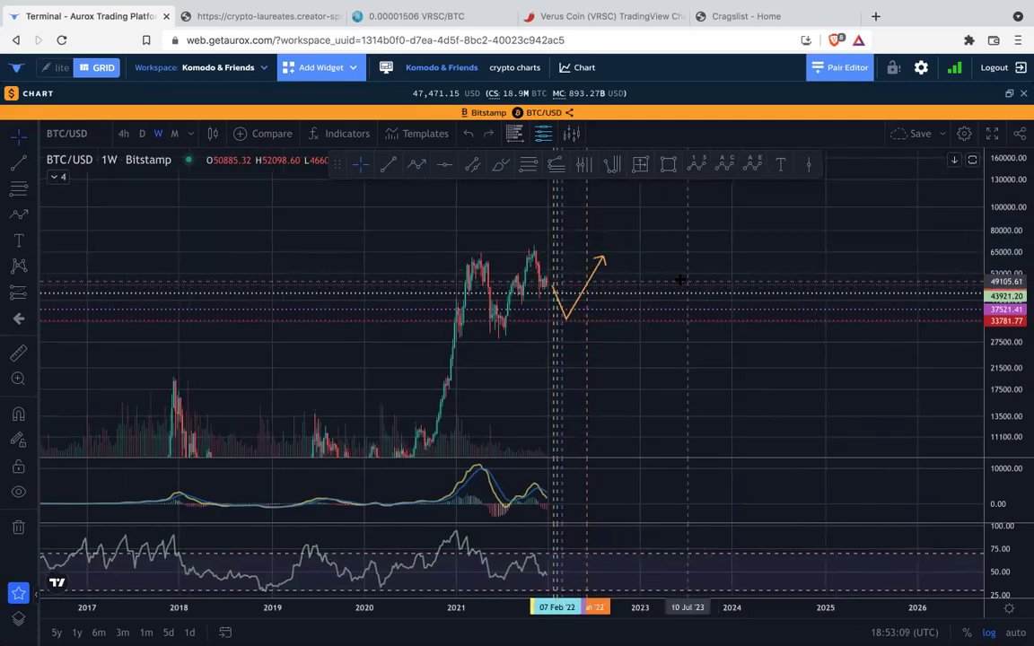
Load the saved chart layout test2.
click(942, 135)
click(950, 196)
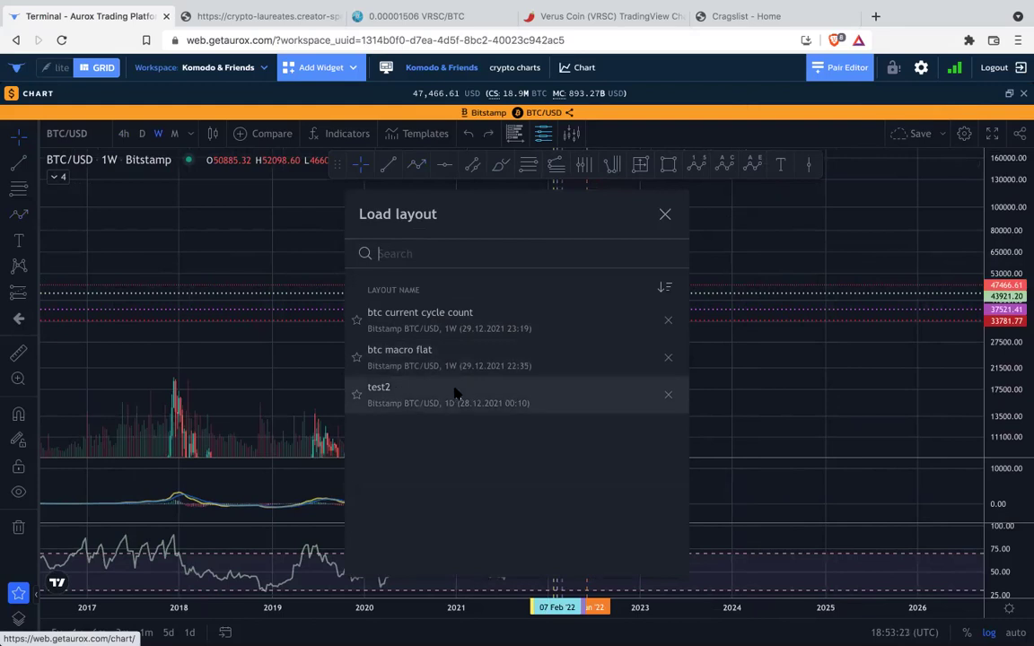
click(529, 400)
click(664, 211)
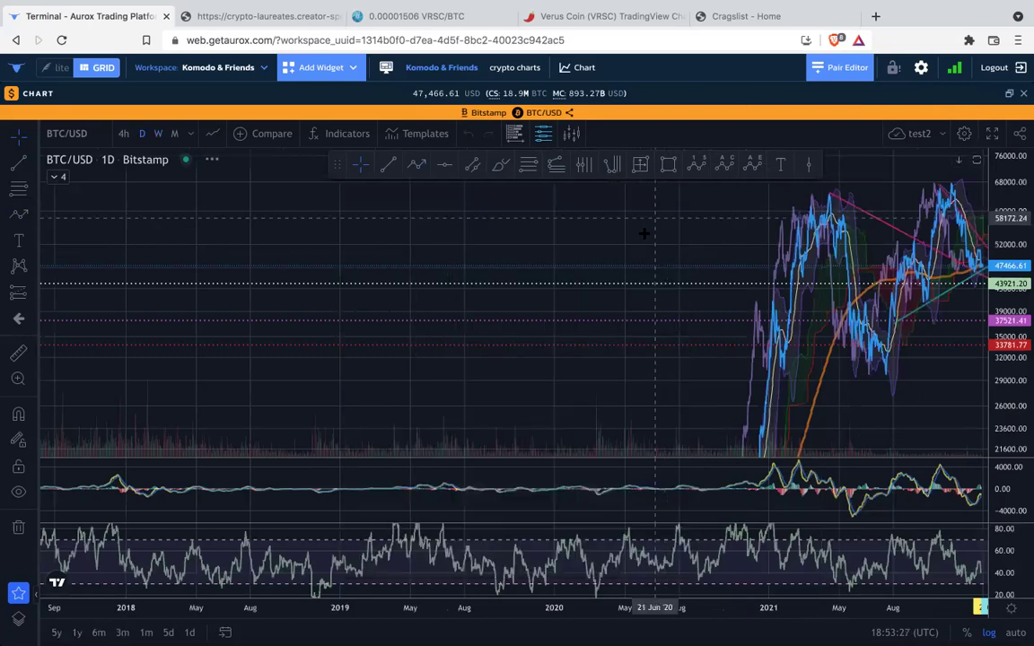
Change the daily BTC/USD chart from a line to candlesticks, with the 2021 swings and early 2022 in view.
scroll(610, 233, up, 3)
scroll(603, 235, up, 5)
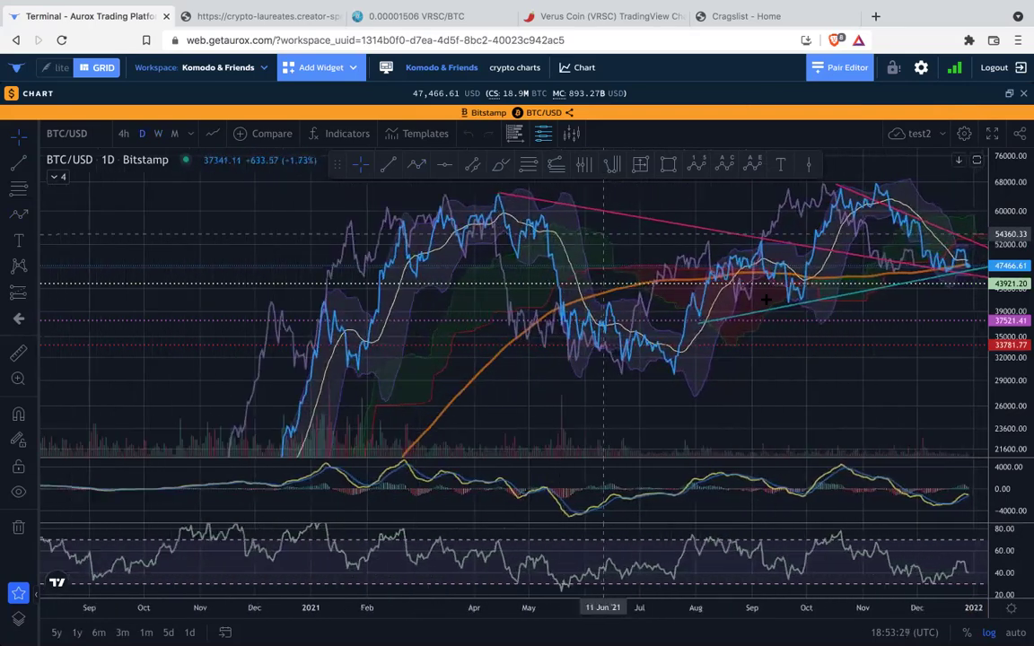
drag(794, 391, 621, 392)
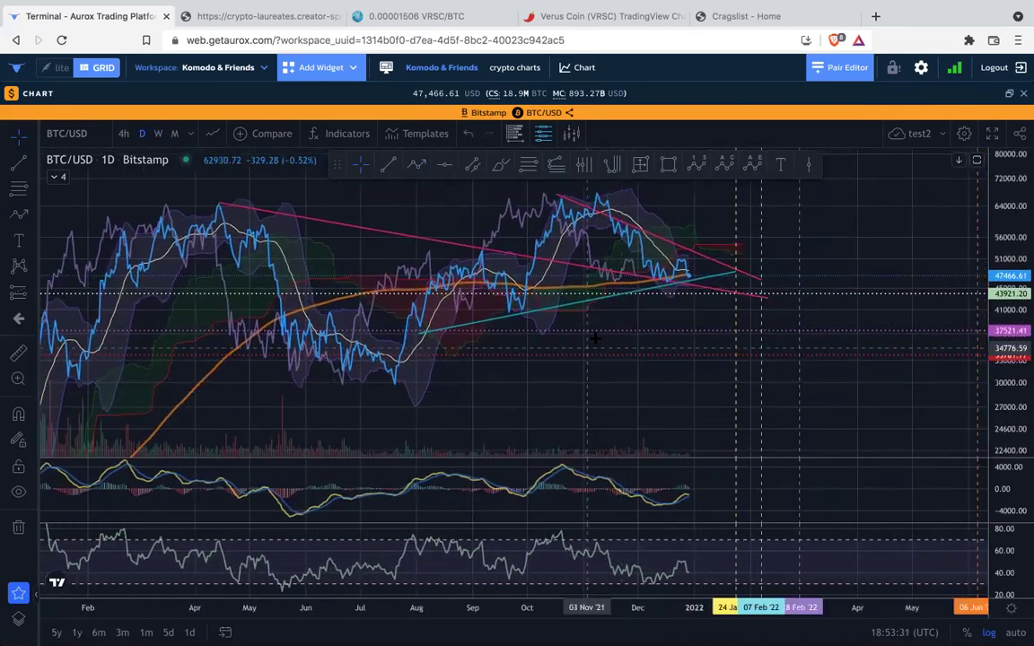
click(208, 133)
click(235, 193)
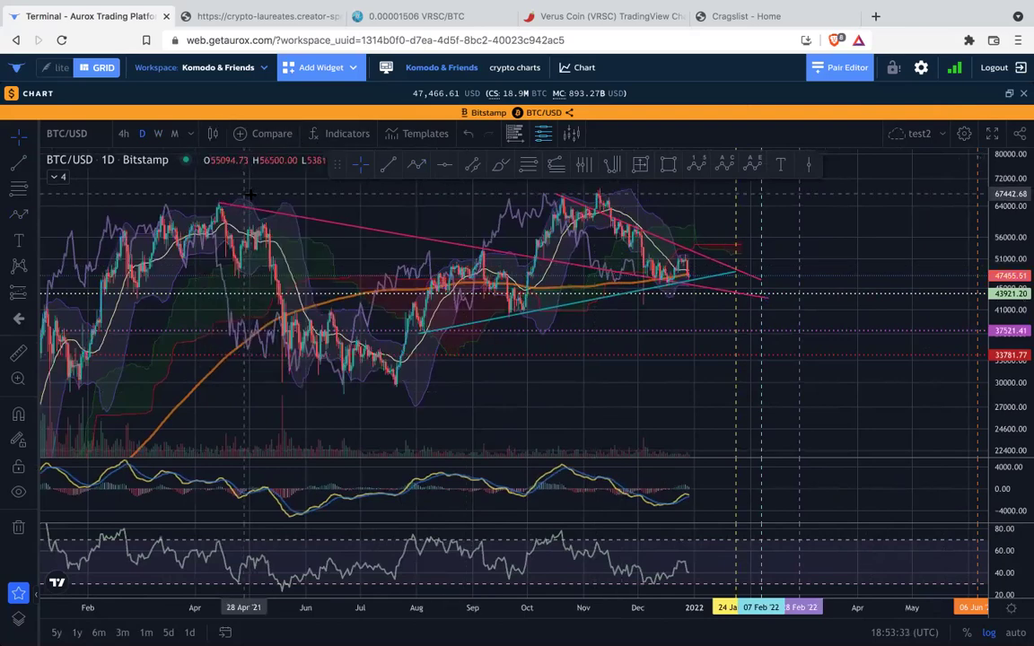
Examine the daily candles near the converging pink and teal trendlines, the moving averages and the 43921.20 level into early 2022.
scroll(787, 268, up, 3)
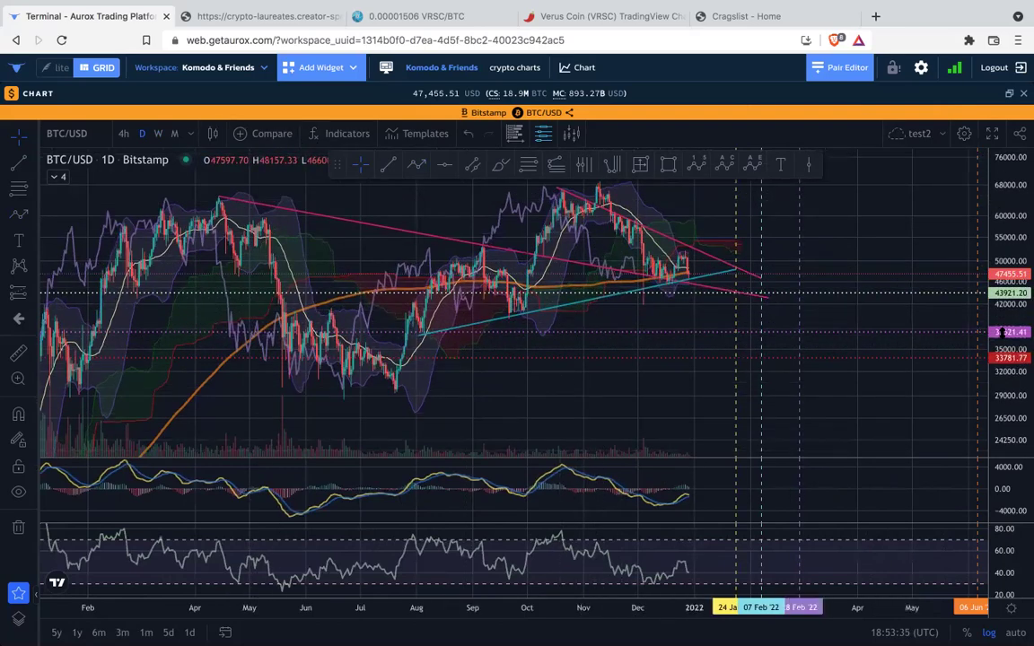
drag(807, 226, 926, 296)
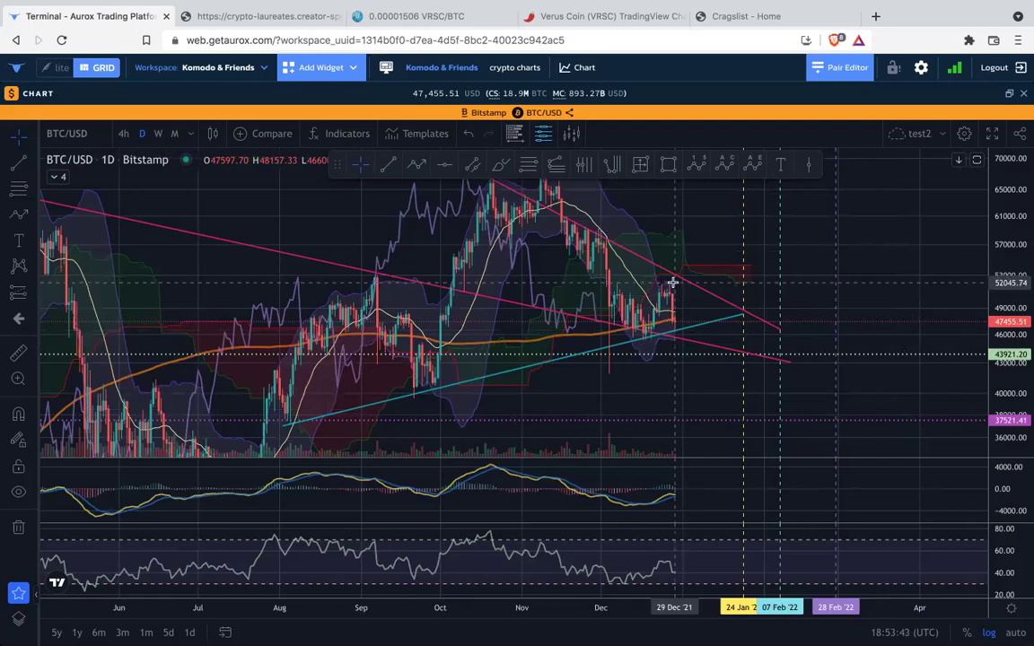
drag(703, 232, 679, 267)
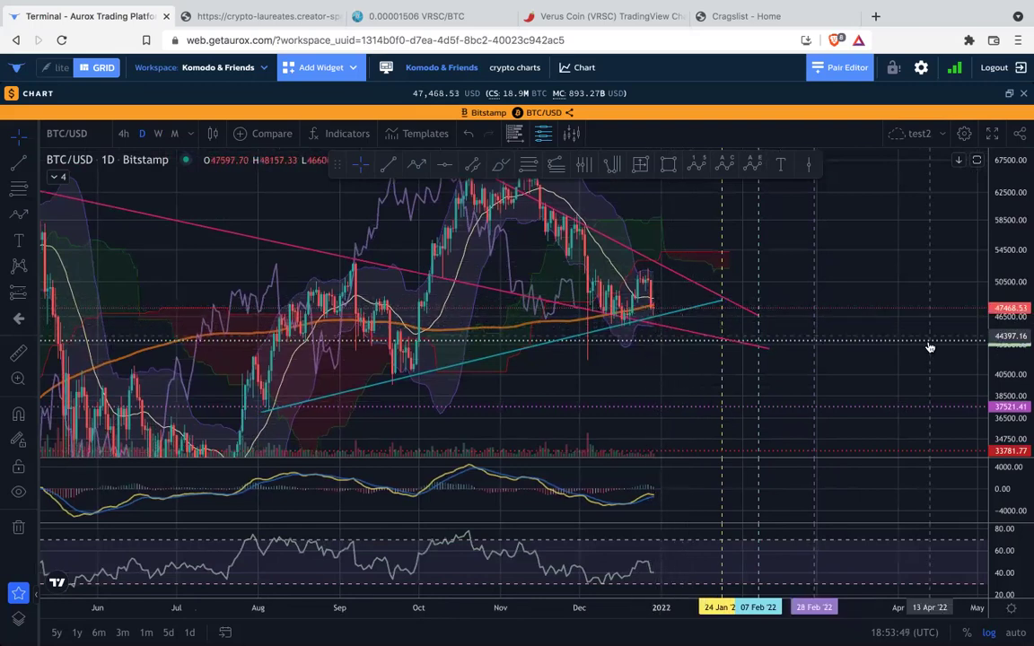
scroll(827, 260, up, 2)
scroll(827, 260, up, 3)
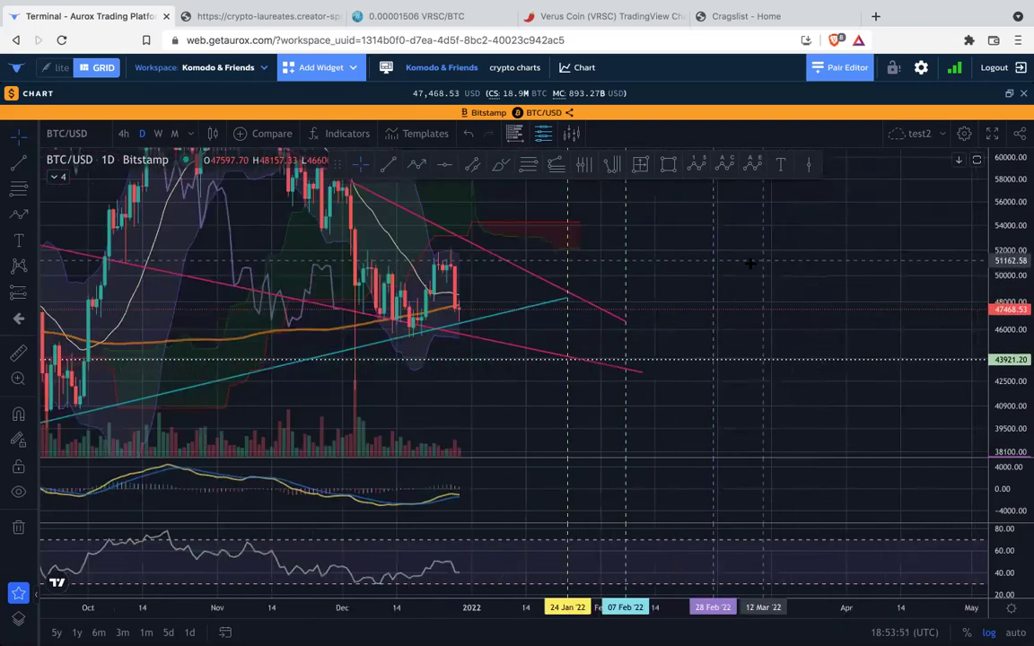
drag(681, 256, 804, 261)
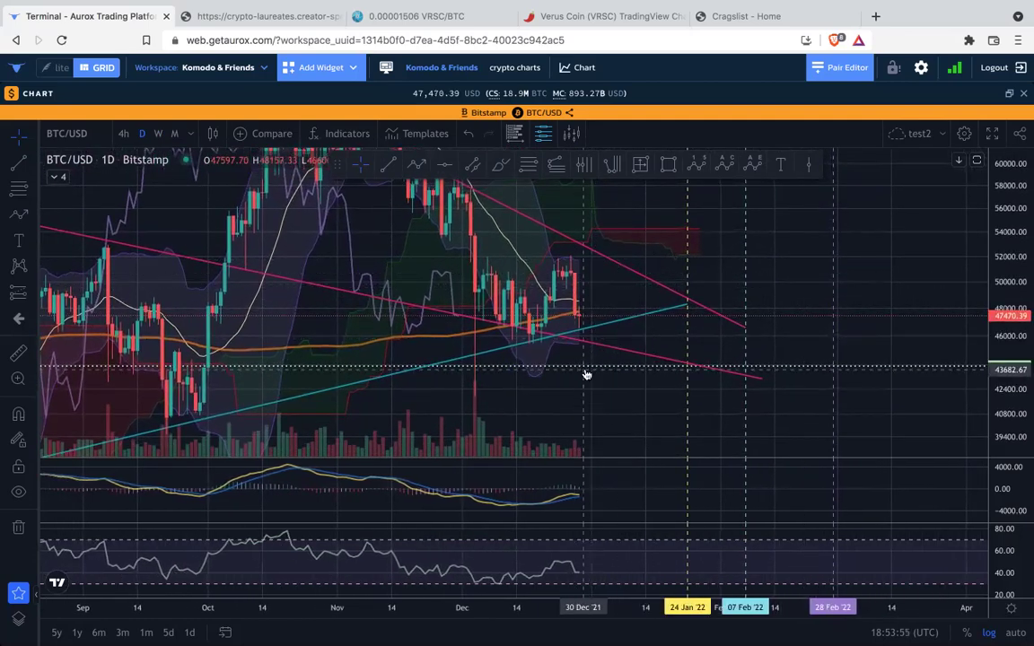
scroll(908, 284, down, 3)
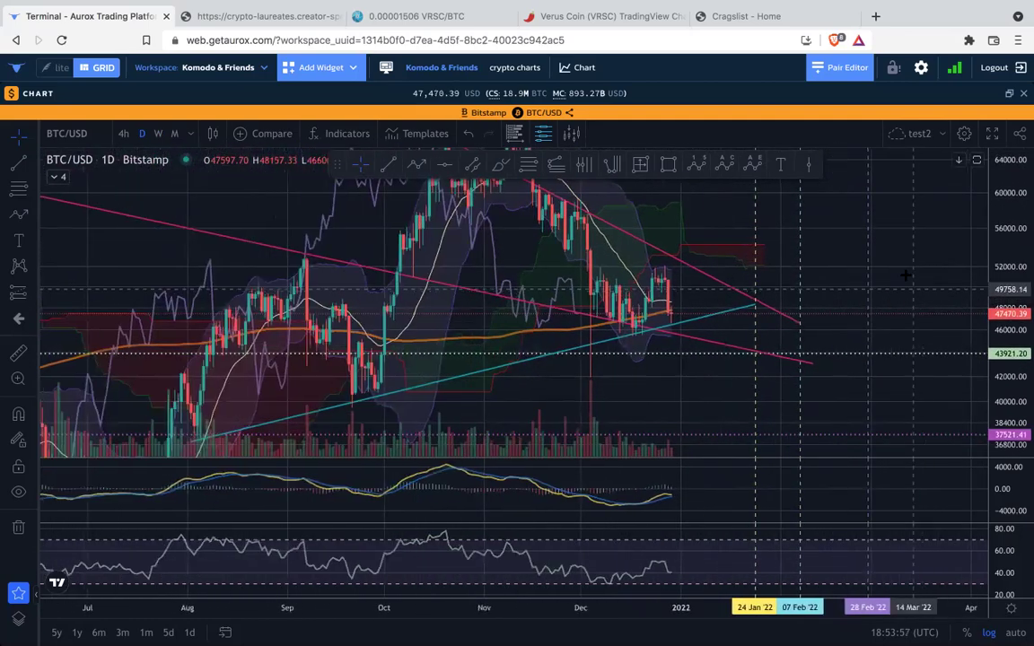
drag(912, 256, 838, 274)
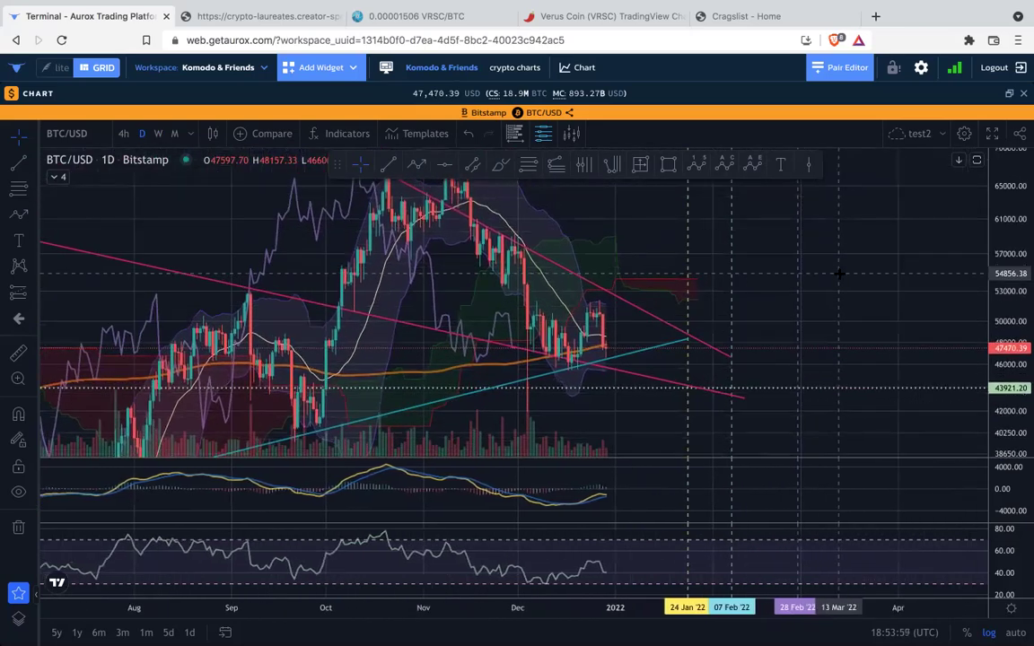
scroll(838, 273, down, 5)
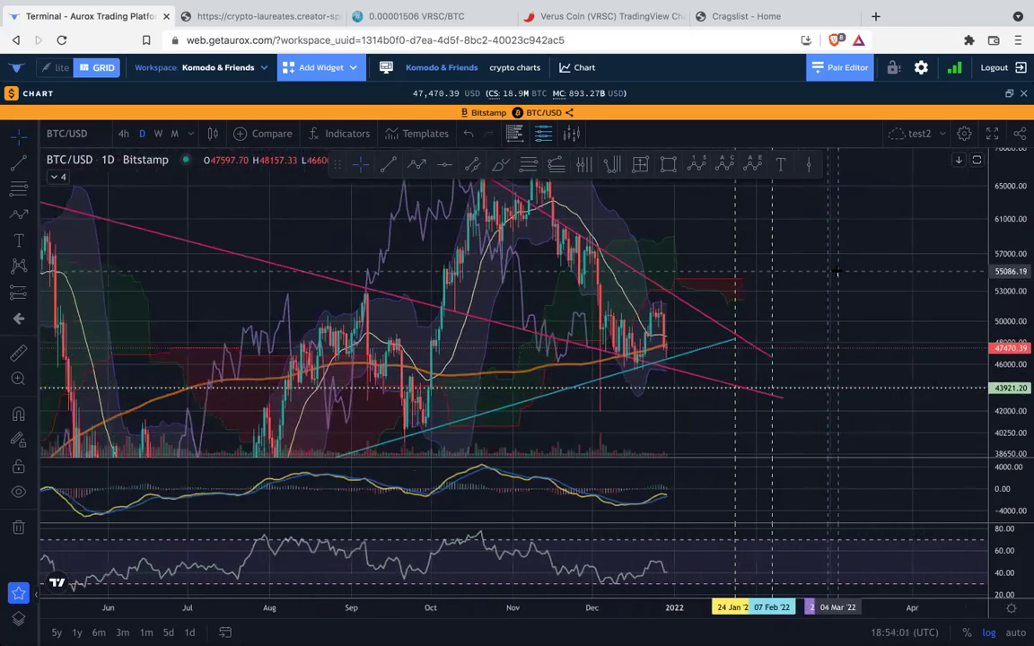
mouse_move(908, 253)
mouse_down()
mouse_move(791, 261)
mouse_move(727, 226)
mouse_up()
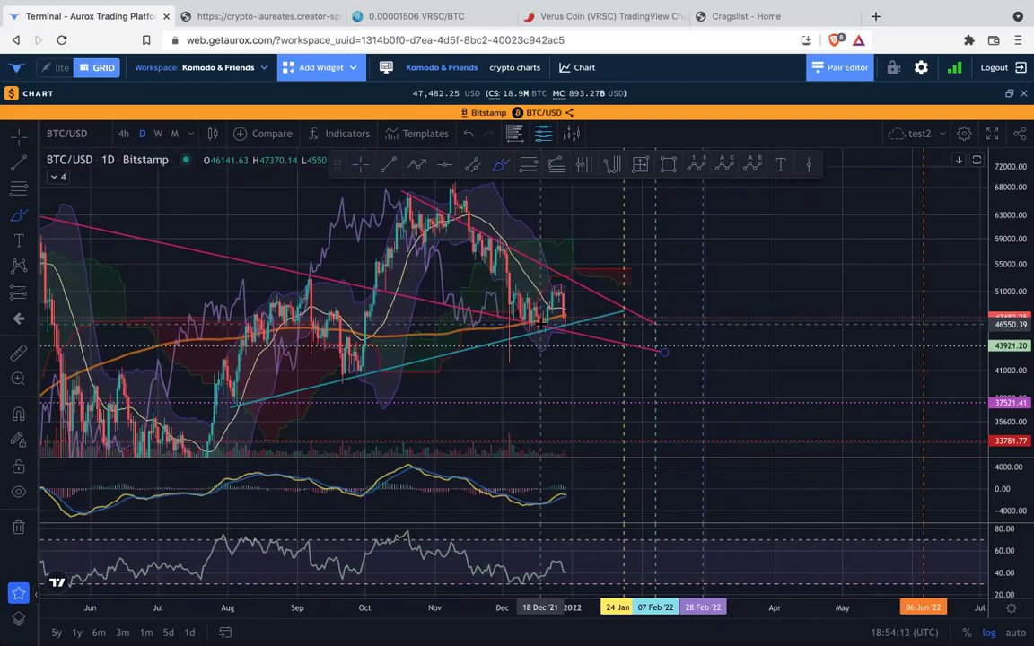
Brush a green curve from the November 2021 peak through the December lows and up to about 66000 in early February 2022, and delete it.
mouse_move(454, 186)
mouse_down()
mouse_move(498, 251)
mouse_move(509, 358)
mouse_move(517, 297)
mouse_move(538, 309)
mouse_move(560, 297)
mouse_move(565, 311)
mouse_move(601, 310)
mouse_move(618, 325)
mouse_move(645, 195)
mouse_up()
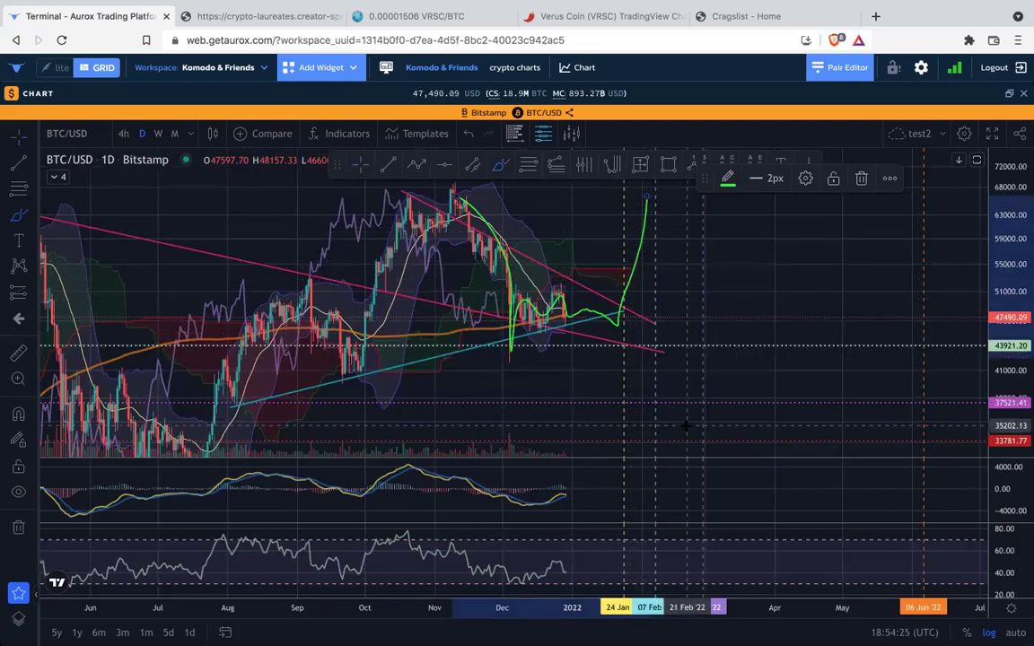
key(Delete)
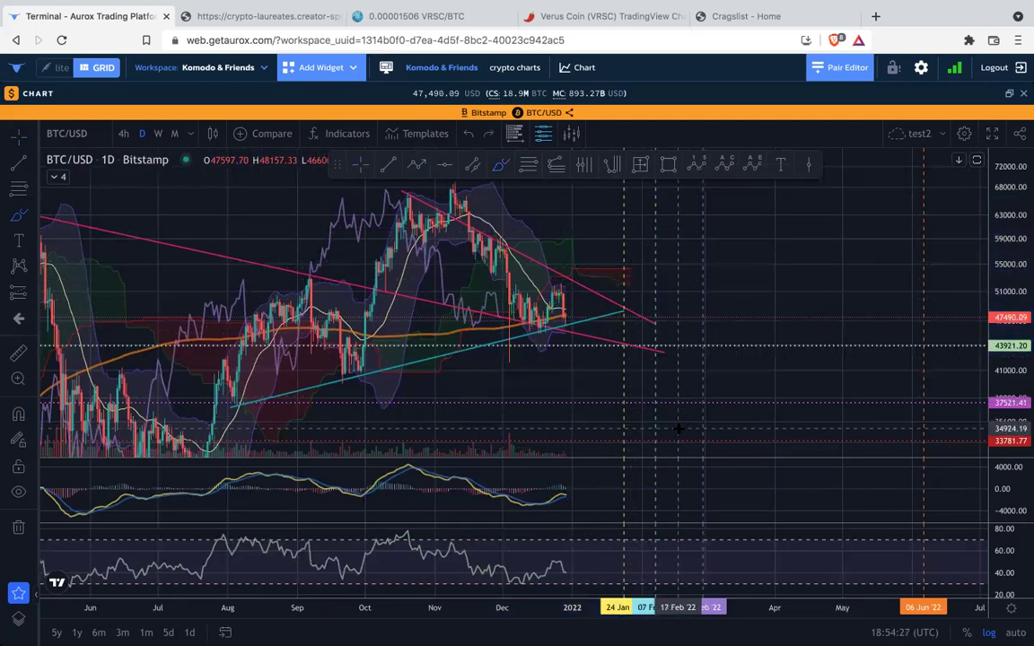
Trace the two descending pink trendlines and the rising teal trendline with green brush strokes, and undo the strokes.
scroll(811, 287, down, 3)
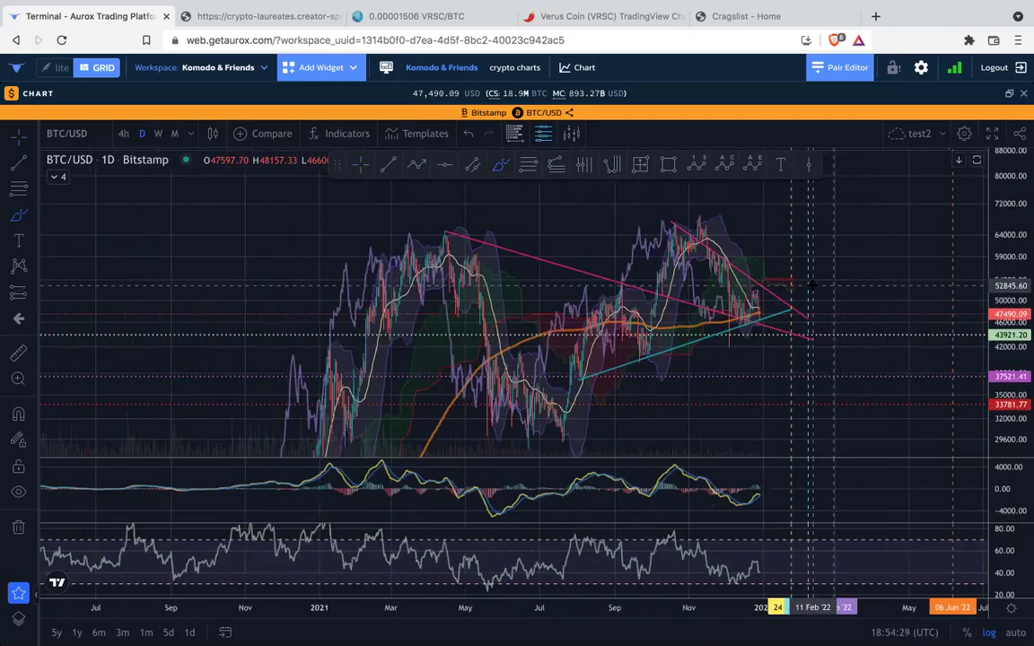
drag(657, 295, 821, 327)
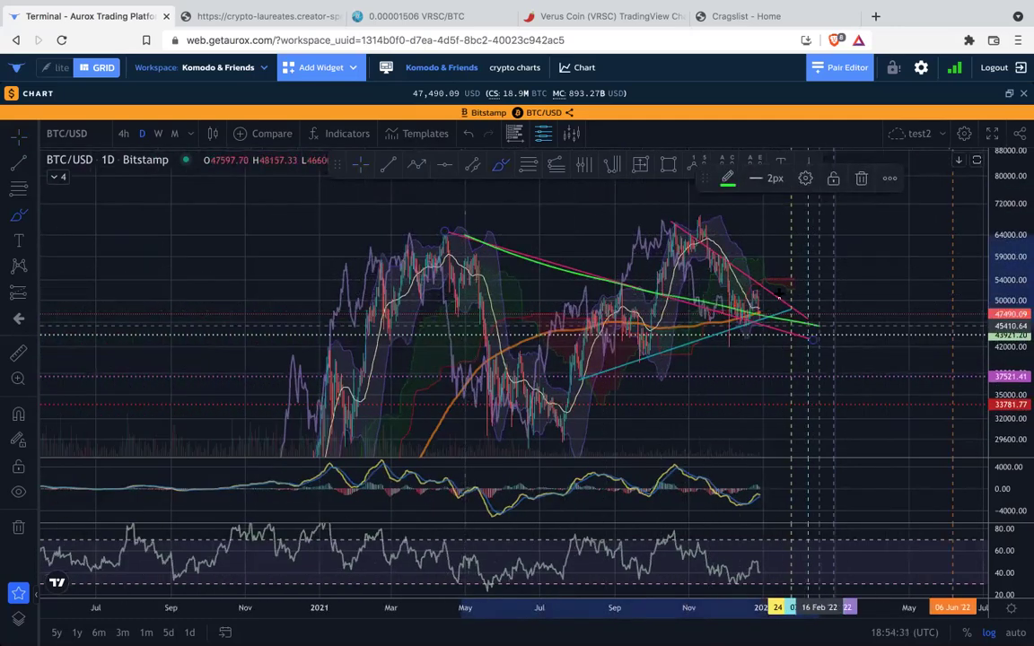
drag(689, 238, 877, 345)
key(super+z)
key(super+z)
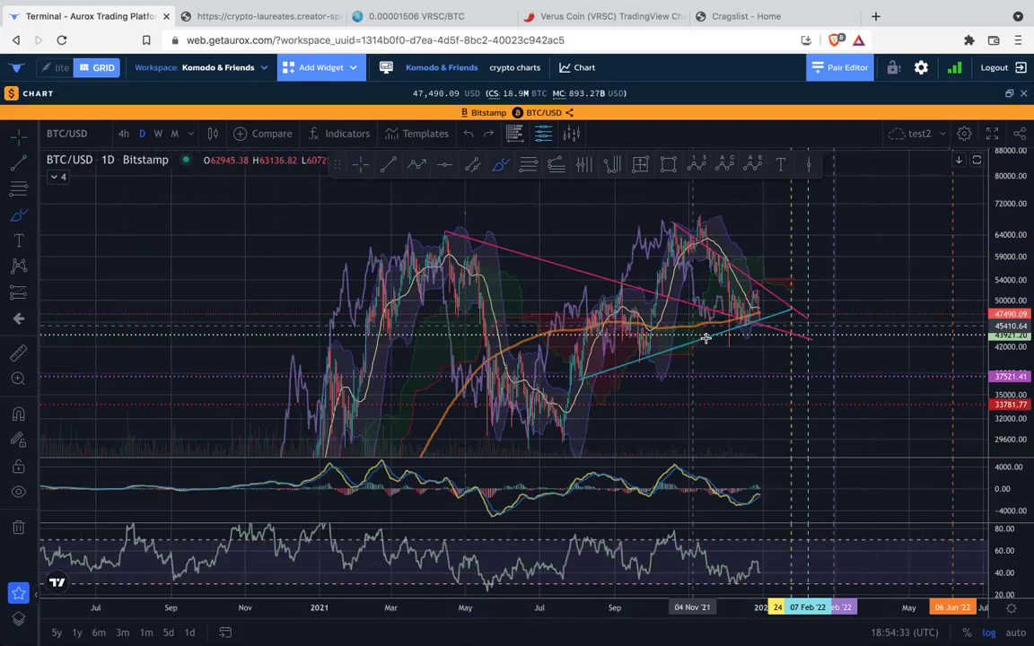
click(612, 369)
drag(612, 368, 791, 307)
key(super+z)
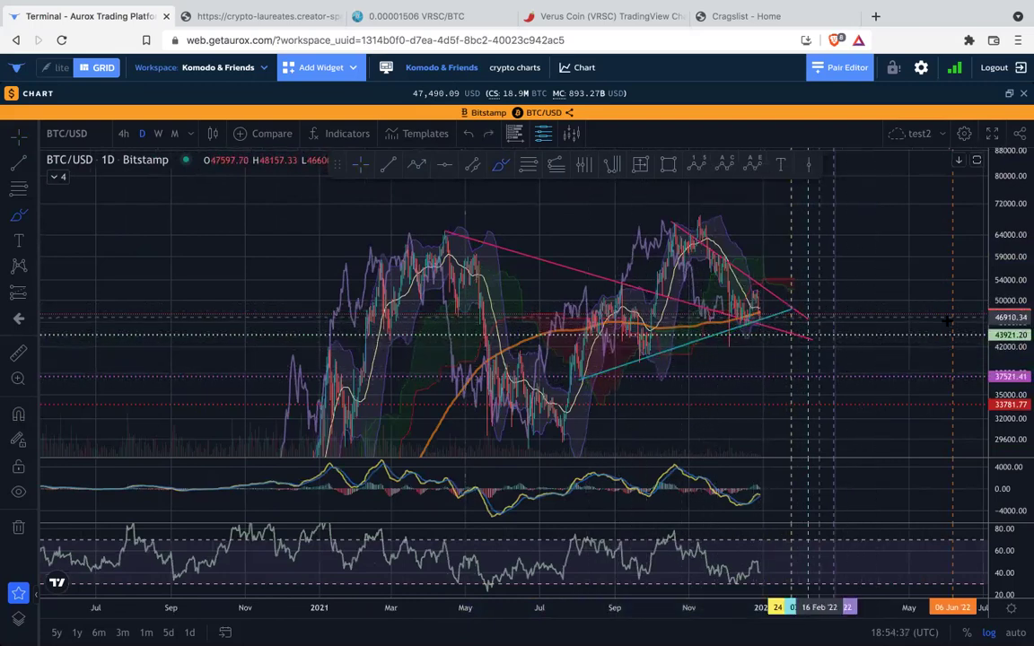
Brush over the teal support line and the December 2021 candles resting on it, and undo the strokes.
scroll(913, 335, up, 5)
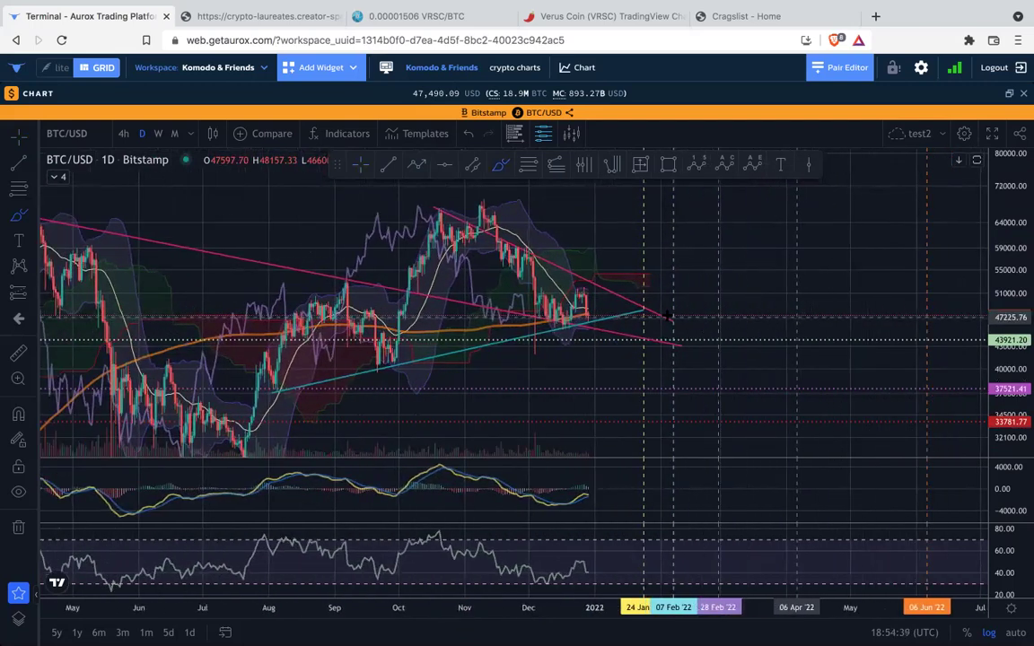
drag(511, 338, 635, 310)
key(super+z)
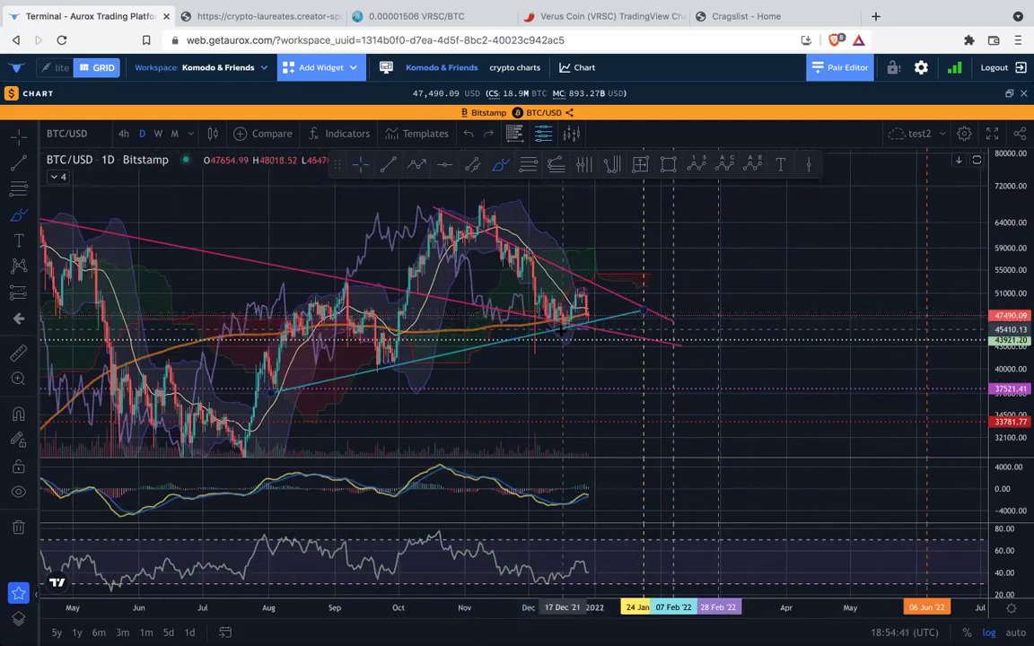
drag(558, 327, 591, 317)
key(super+z)
key(super+z)
key(super+z)
Brush green circles around the trendline convergence between mid-January and mid-February 2022, at about 46000 to 59000, and remove them.
mouse_move(639, 277)
mouse_down()
mouse_move(651, 249)
mouse_move(675, 289)
mouse_up()
key(super+z)
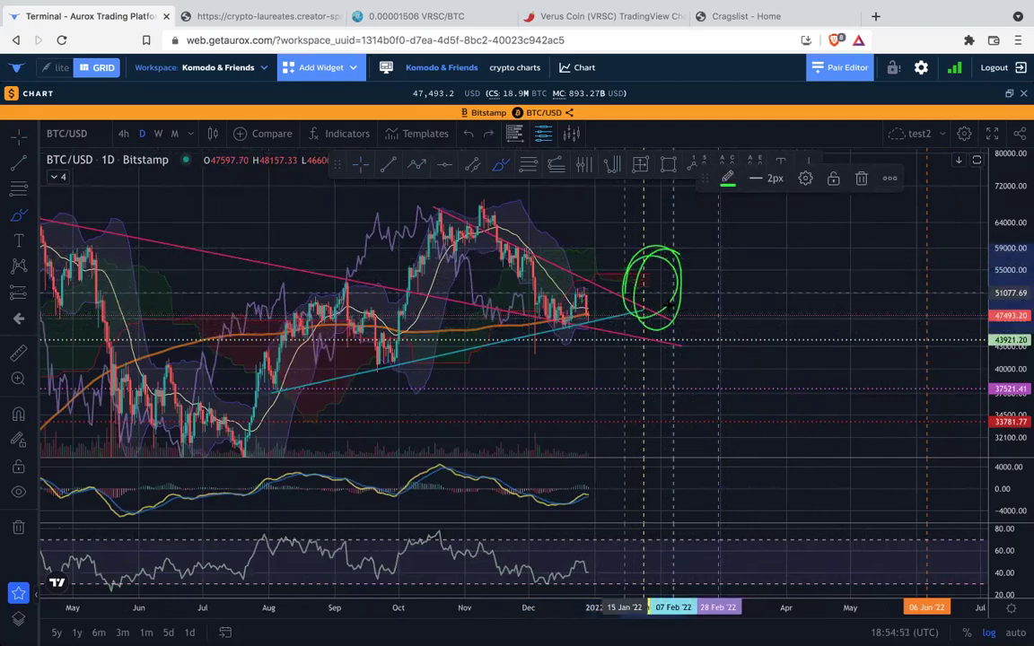
key(Delete)
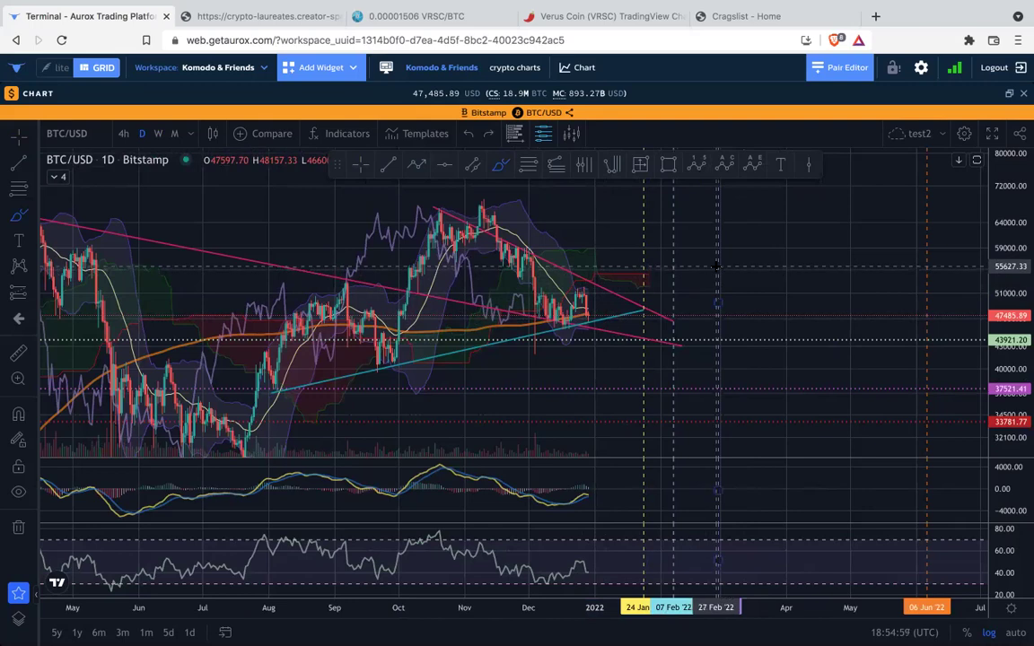
mouse_move(643, 256)
mouse_down()
mouse_move(644, 310)
mouse_move(715, 315)
mouse_move(718, 255)
mouse_move(643, 254)
mouse_move(685, 287)
mouse_up()
key(Delete)
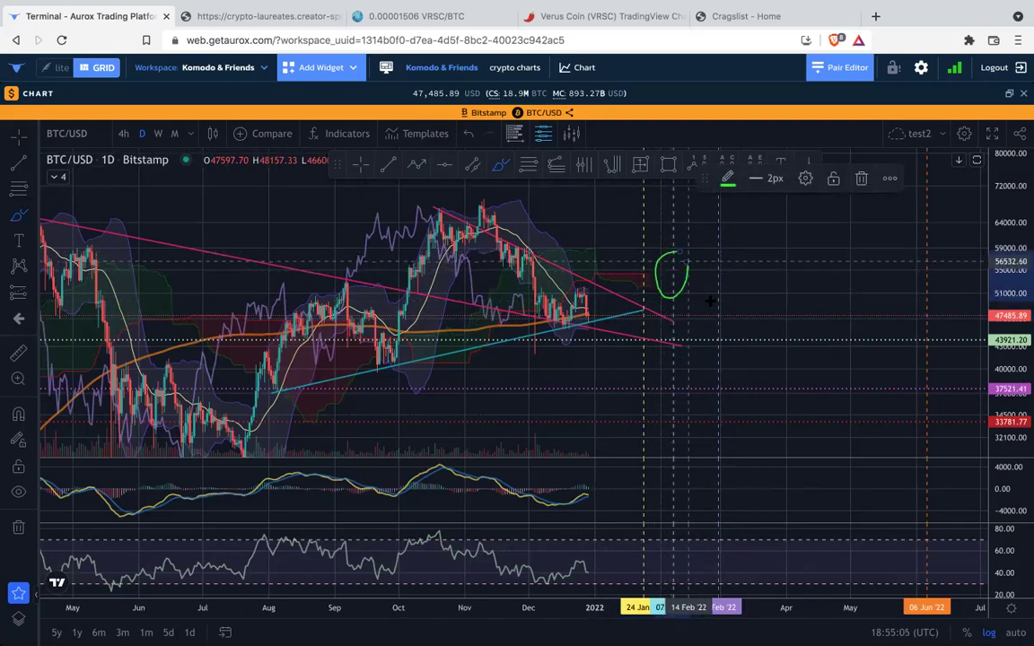
key(Delete)
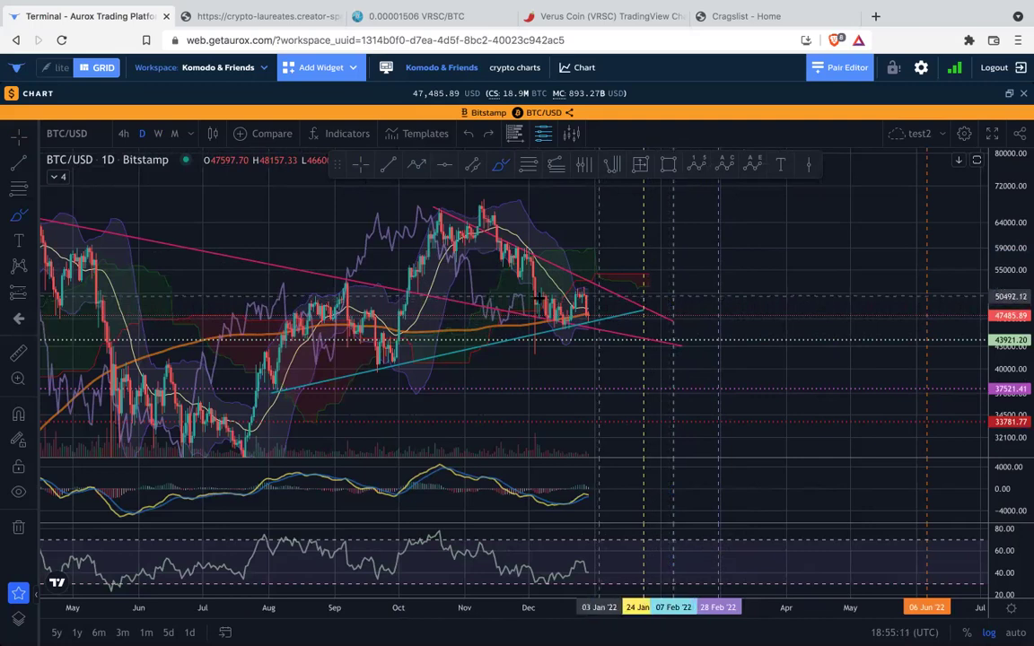
Switch the BTC/USD chart to the weekly timeframe and brush a green line from about 24700 in October 2023 to about 27200 in January 2025.
drag(1016, 234, 1015, 367)
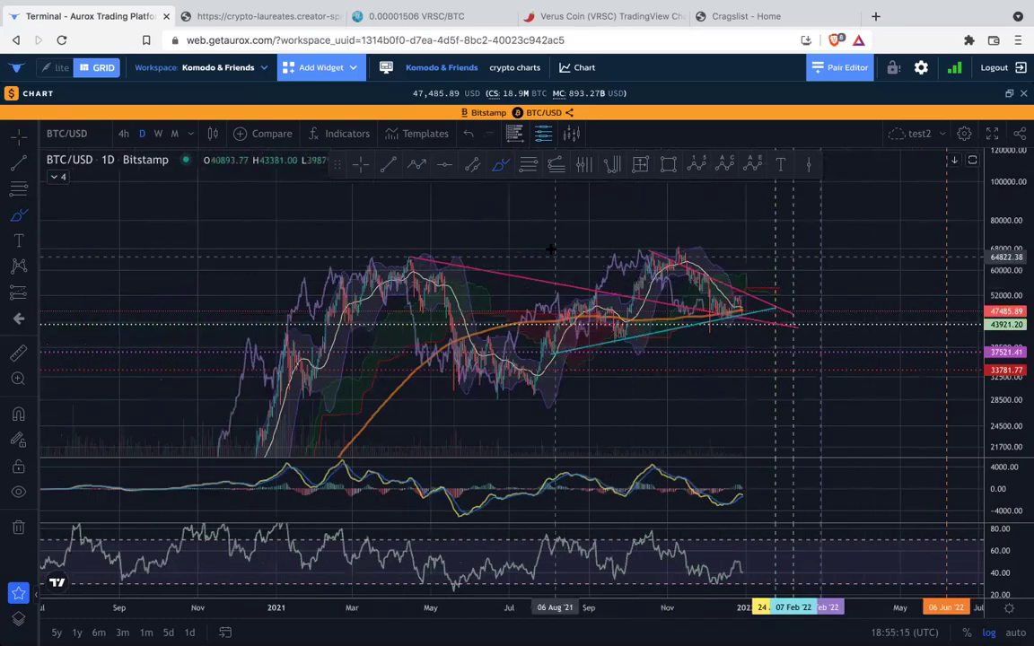
click(158, 133)
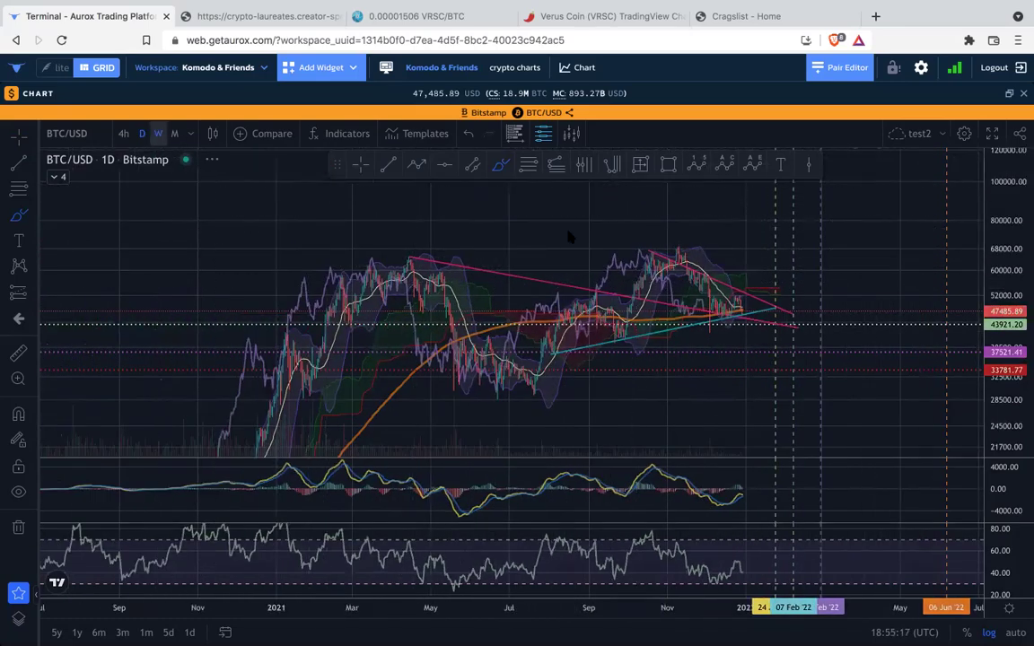
scroll(606, 281, up, 4)
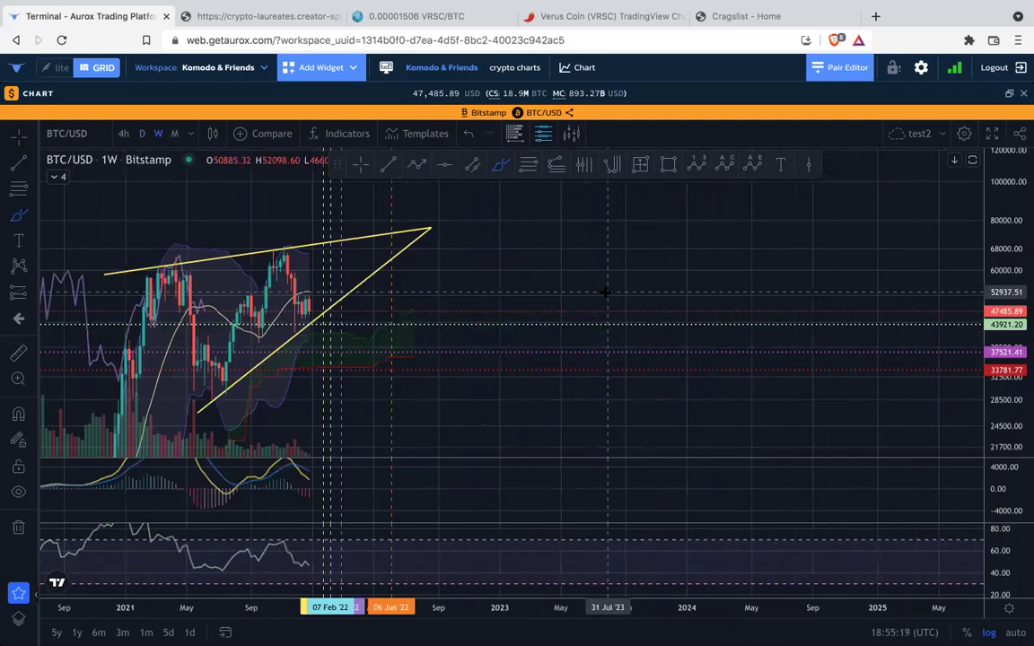
drag(646, 422, 882, 407)
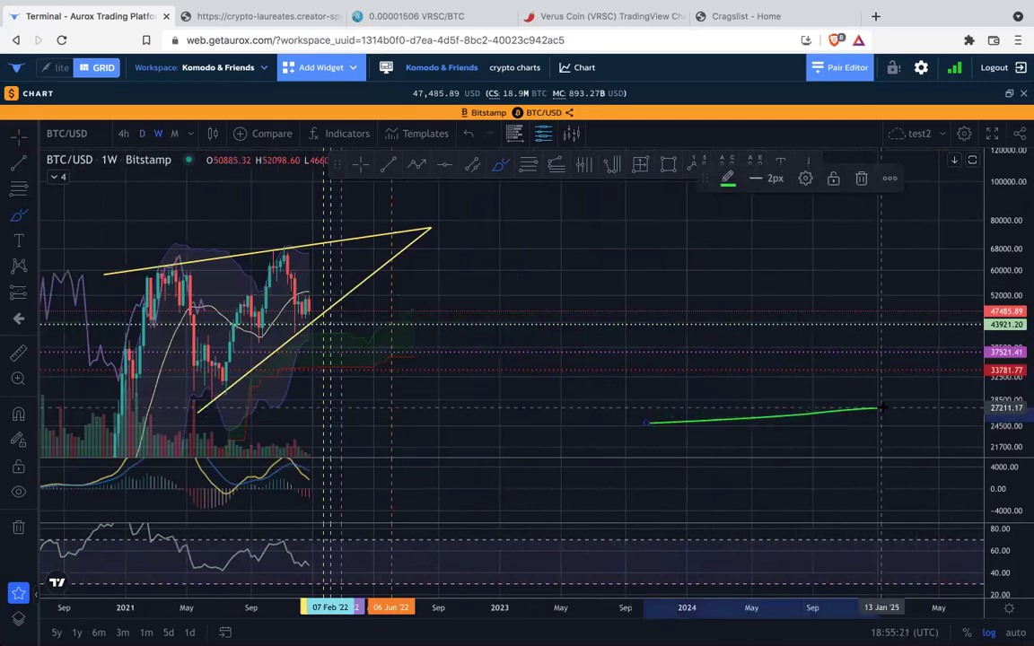
Delete the green brush line and lower the right end of the lower yellow trendline to about 54500 at 7 November 2022.
key(Delete)
scroll(533, 229, left, 5)
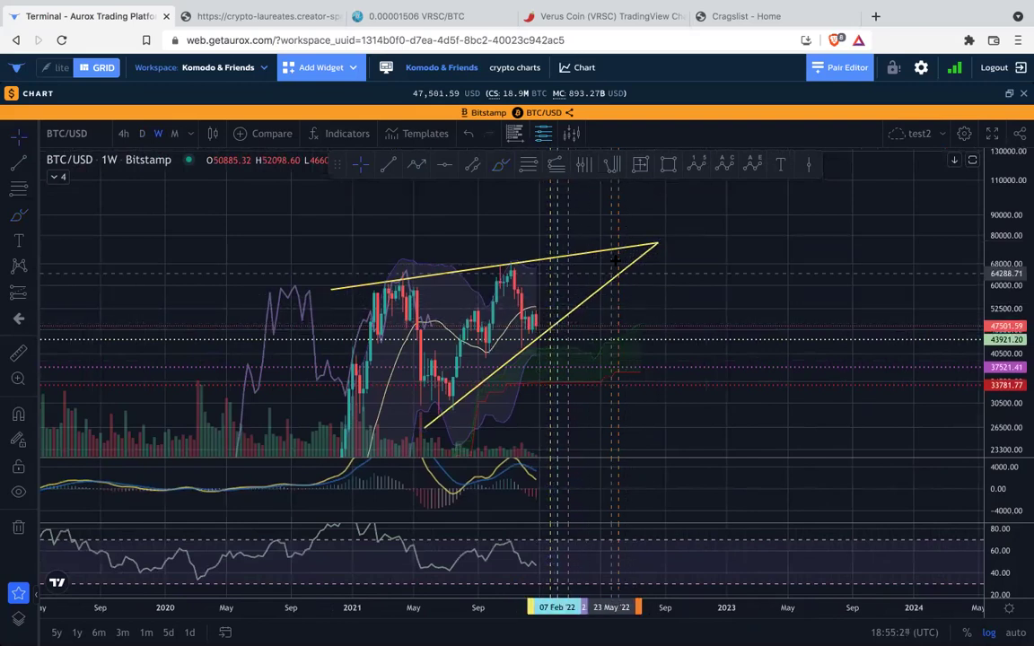
mouse_move(659, 245)
mouse_down()
mouse_move(665, 251)
mouse_move(669, 191)
mouse_move(675, 272)
mouse_move(616, 259)
mouse_move(656, 244)
mouse_move(673, 270)
mouse_move(672, 259)
mouse_up()
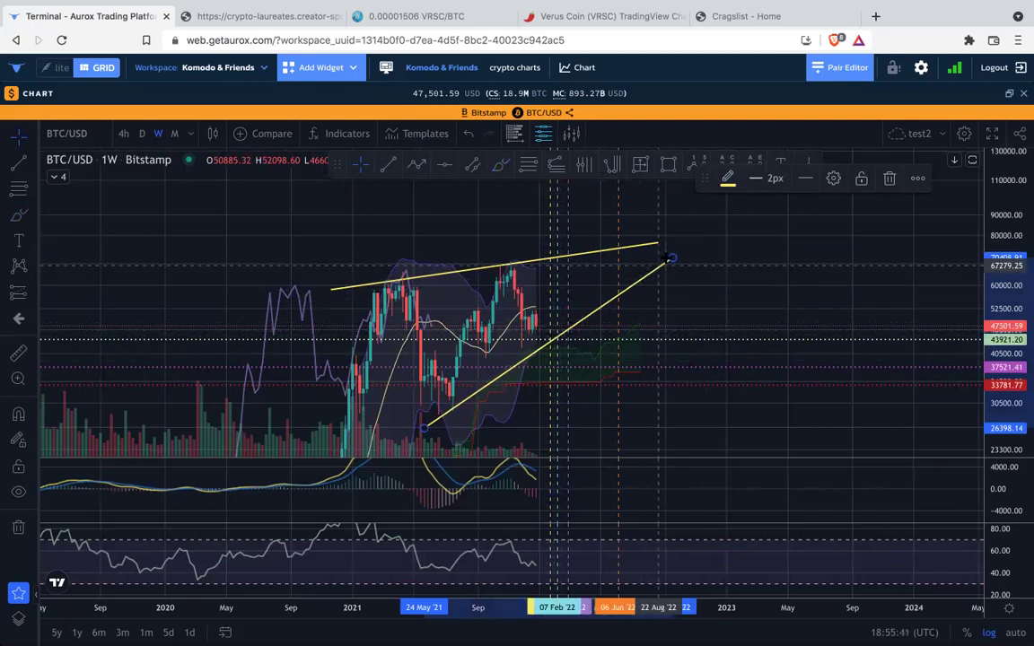
mouse_move(672, 259)
mouse_down()
mouse_move(722, 316)
mouse_move(682, 255)
mouse_move(697, 303)
mouse_up()
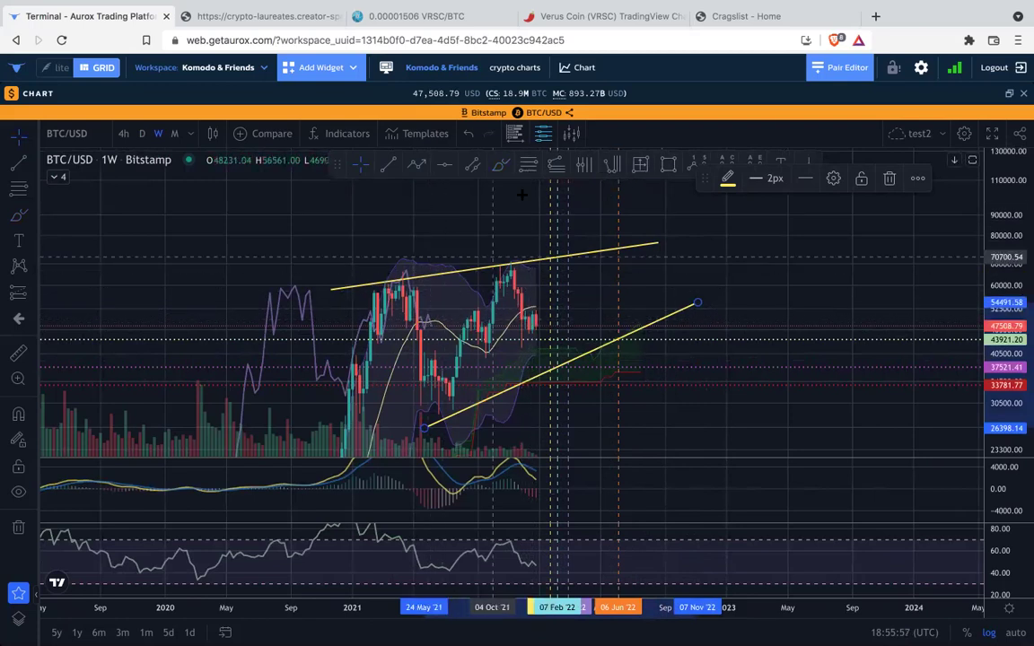
Draw a trend-based Fibonacci extension from 61941 in April 2021 through 31317 in July 2021 to 67279 in April 2022, and delete it.
click(557, 166)
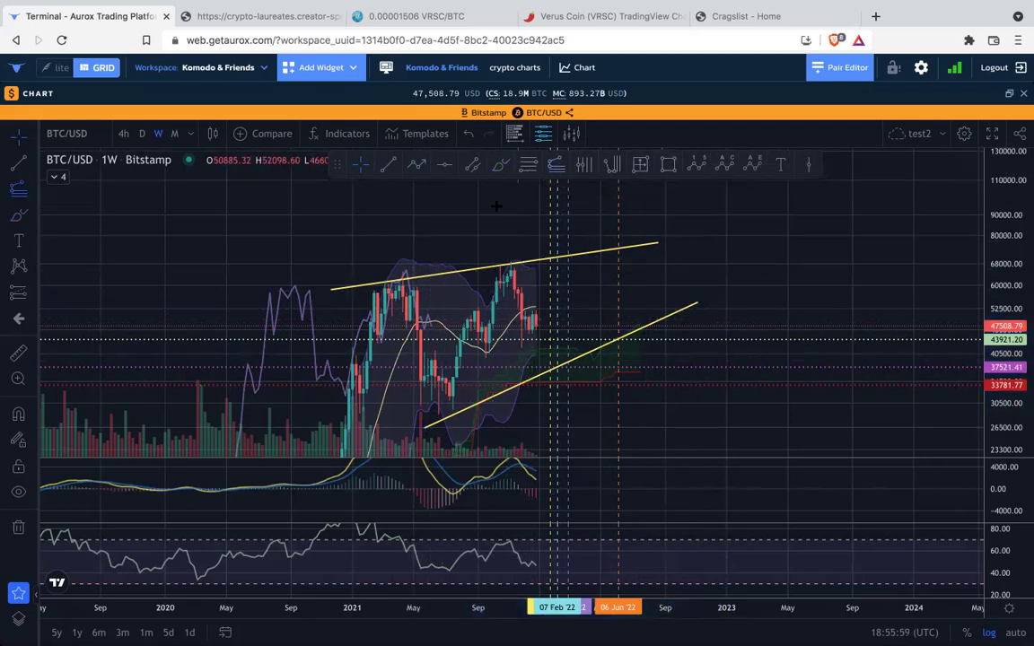
click(446, 400)
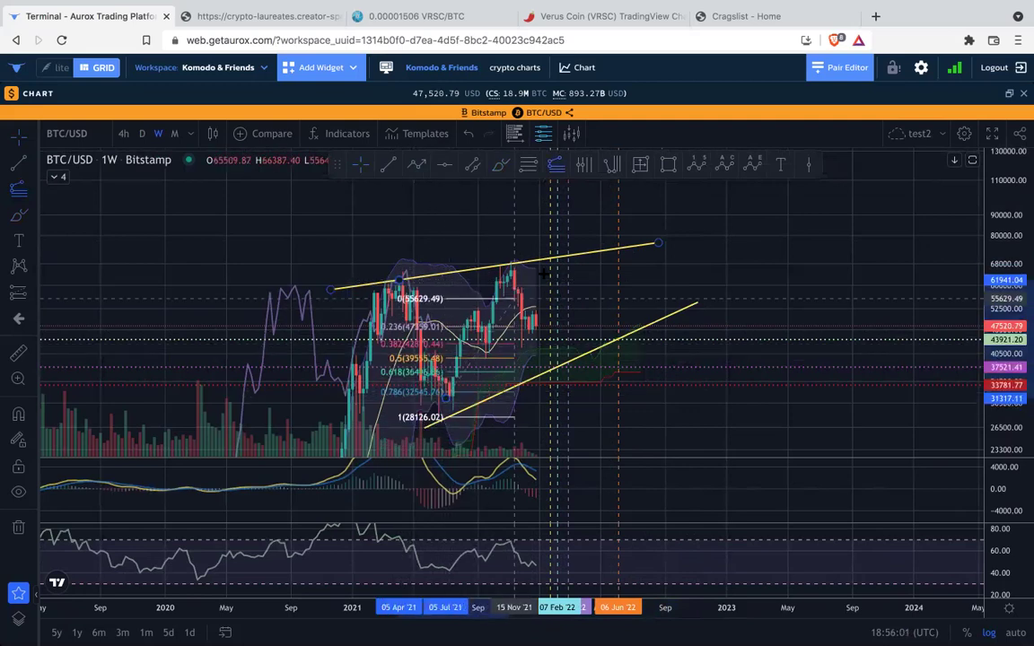
click(592, 266)
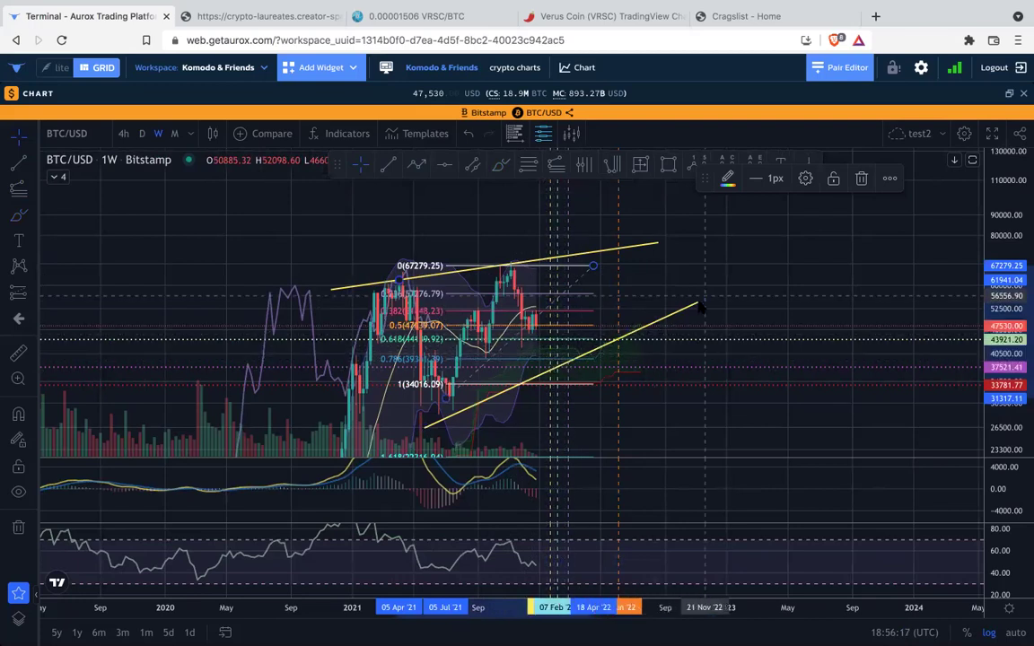
click(551, 369)
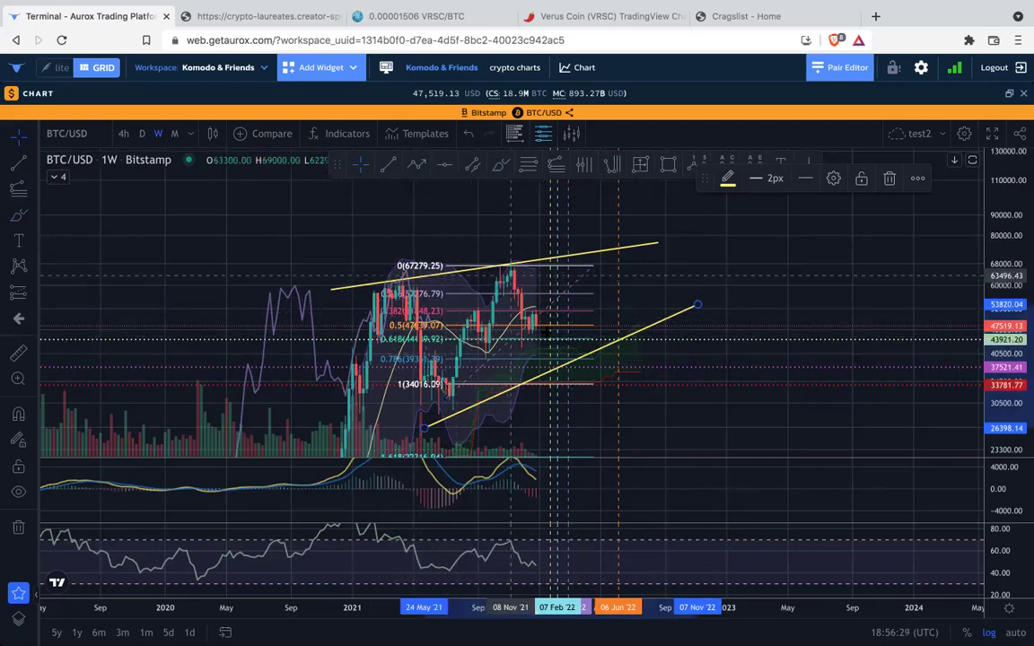
click(592, 265)
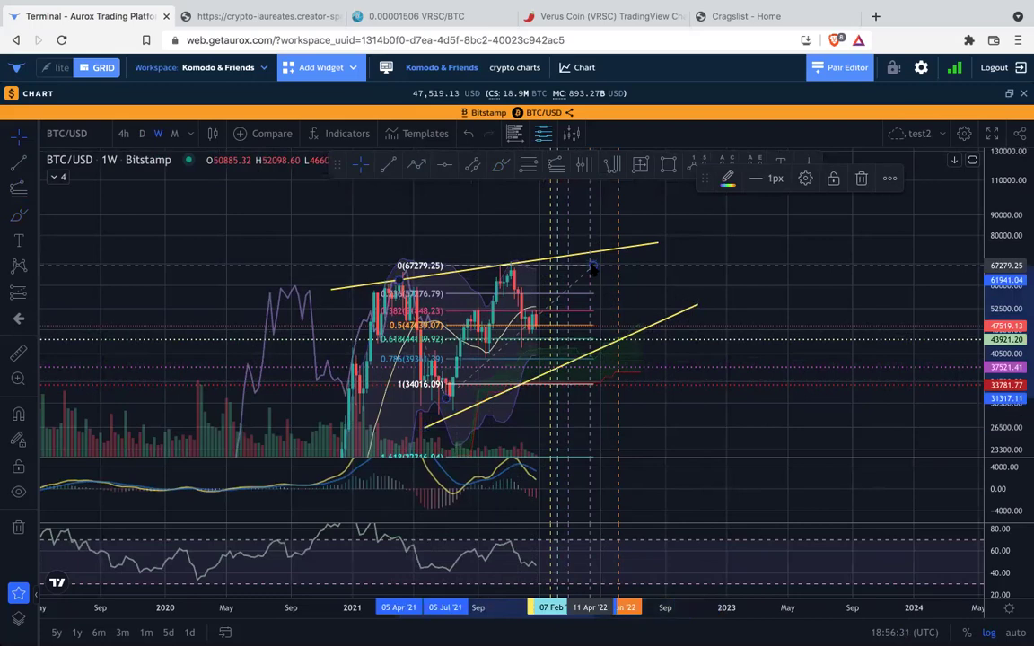
key(Delete)
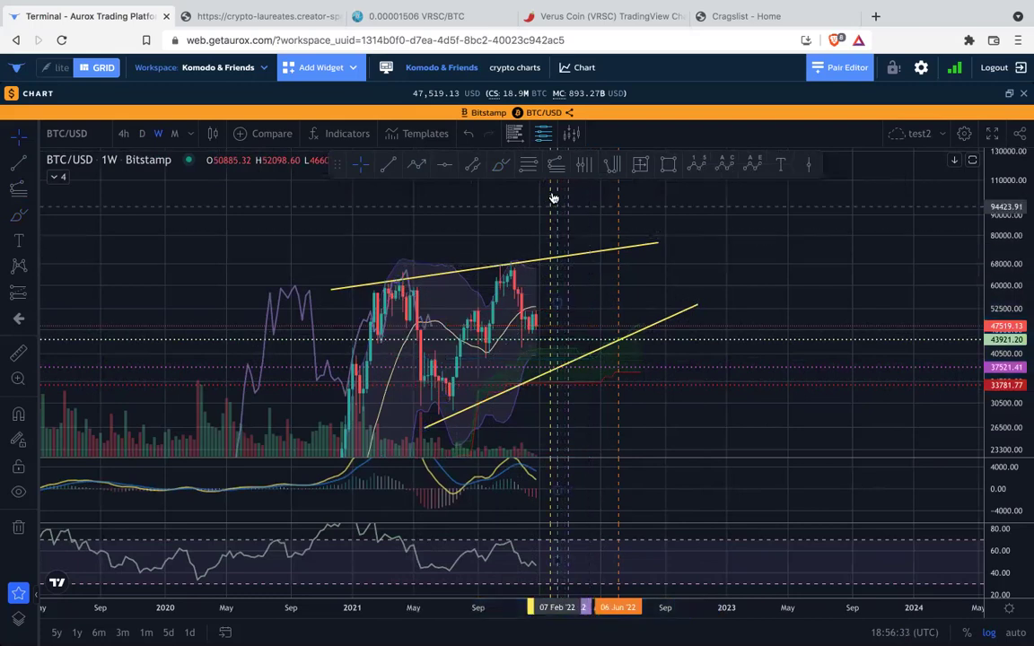
Draw and delete a Fibonacci retracement from 32370 to 67279, and move the lower trendline's right end to about 61700 in October 2022.
mouse_move(455, 393)
mouse_down()
mouse_move(499, 350)
mouse_move(658, 266)
mouse_up()
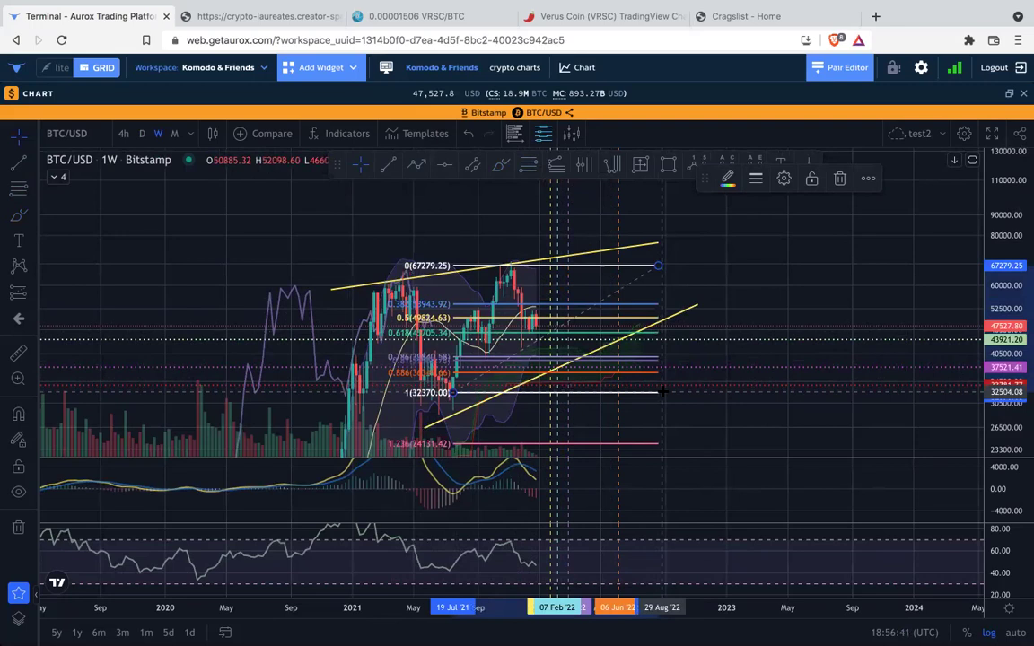
key(Delete)
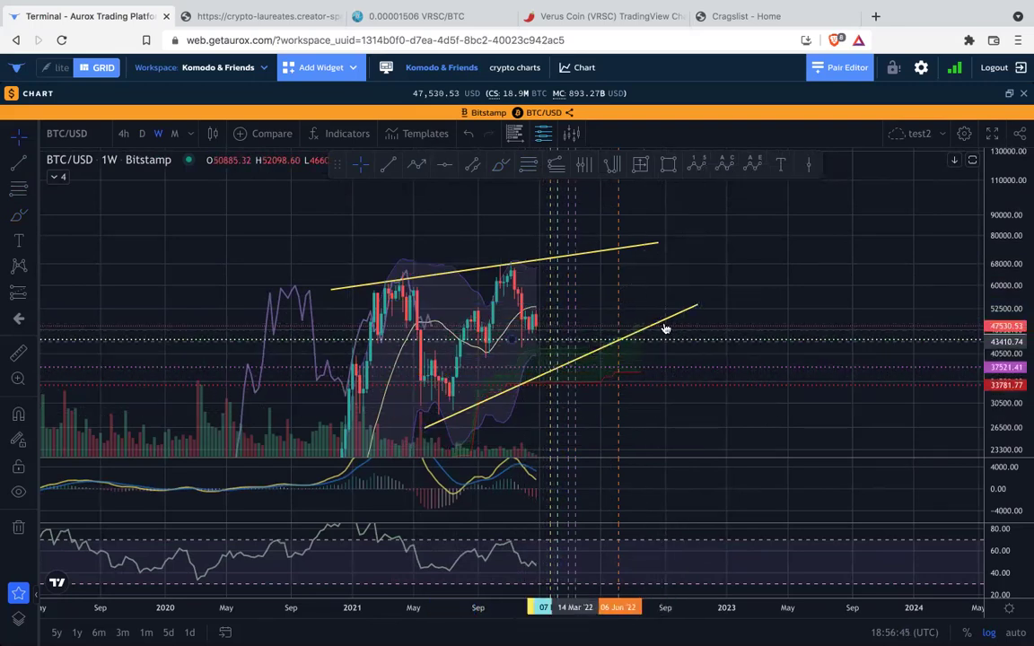
drag(696, 306, 686, 281)
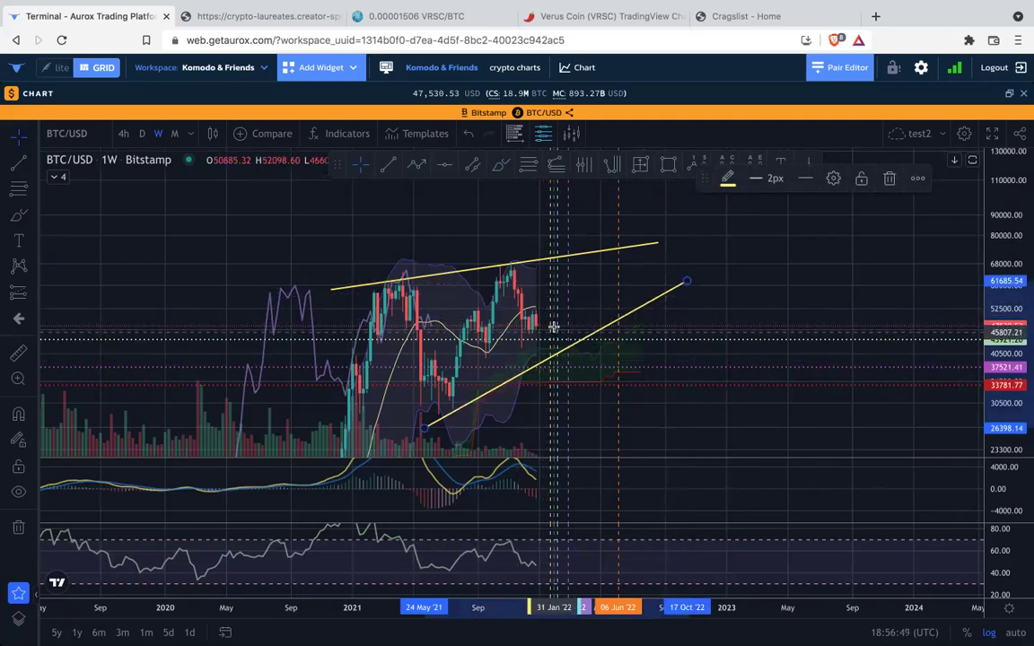
Switch to the daily timeframe and examine where the pink and teal trendlines converge in early 2022.
click(142, 133)
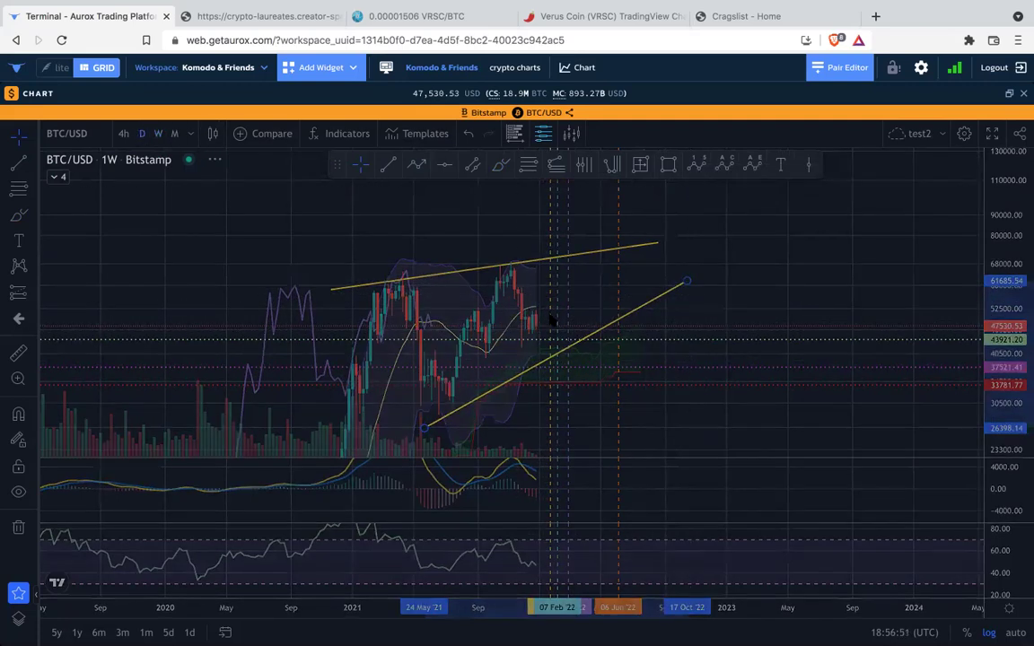
scroll(610, 321, down, 5)
scroll(597, 321, down, 2)
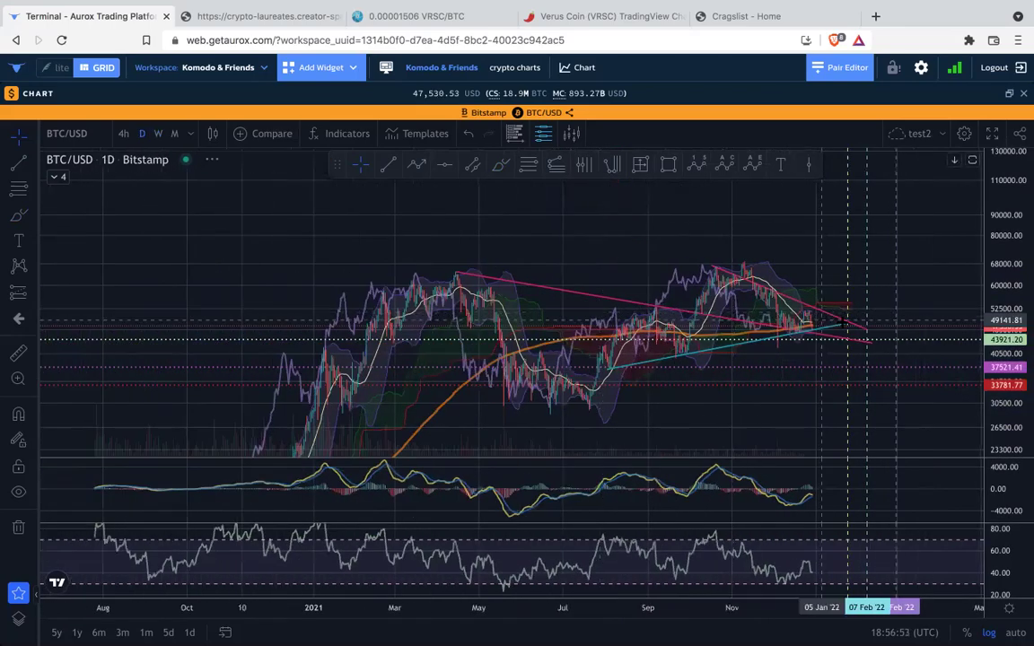
drag(935, 434, 761, 426)
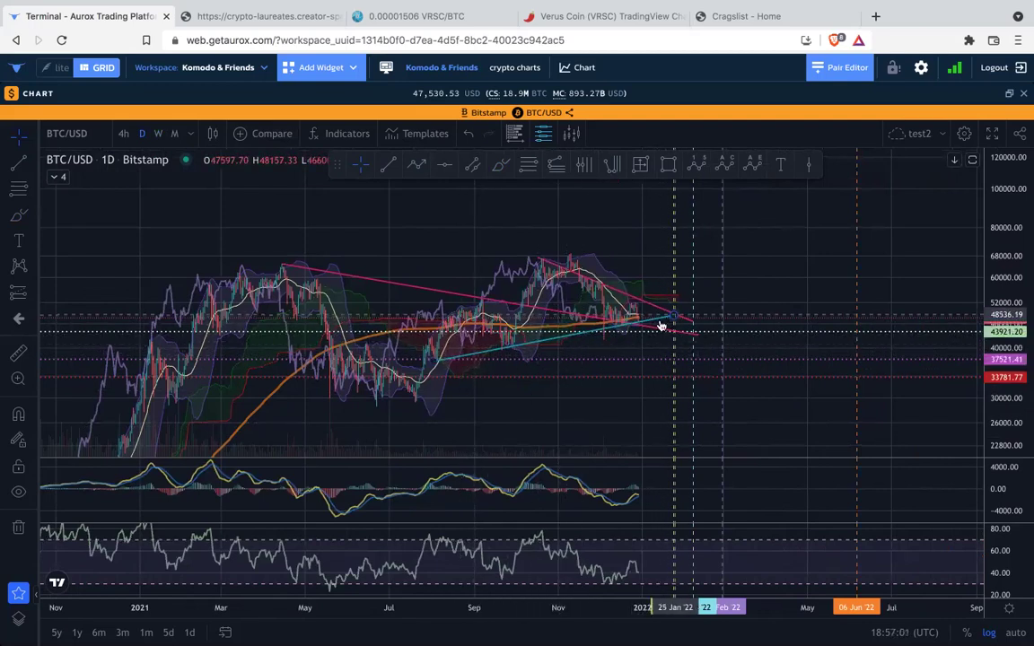
scroll(737, 363, down, 3)
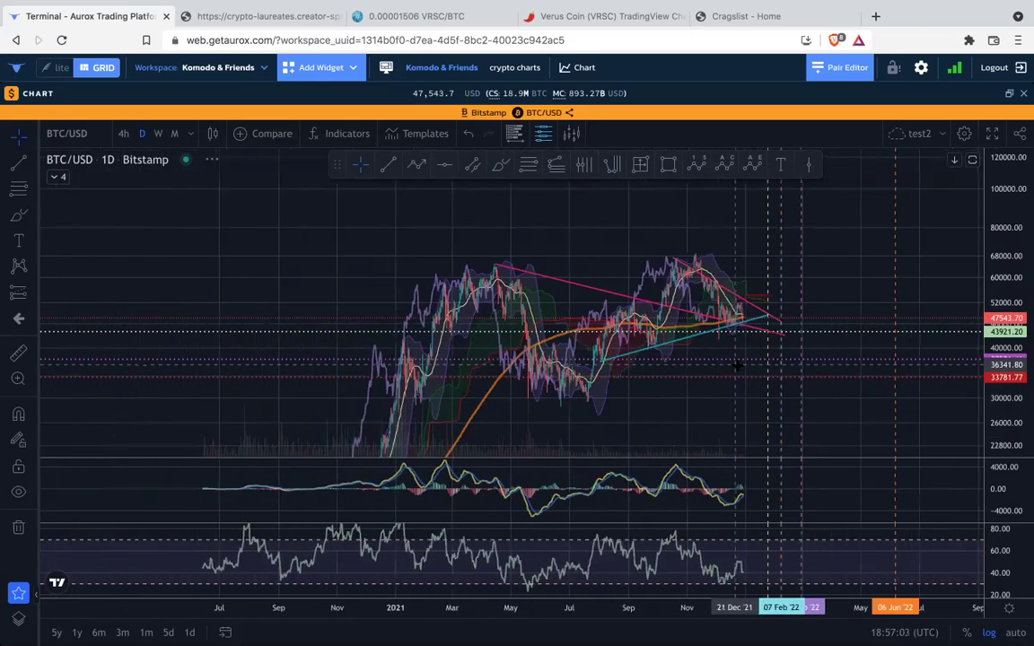
scroll(737, 363, down, 5)
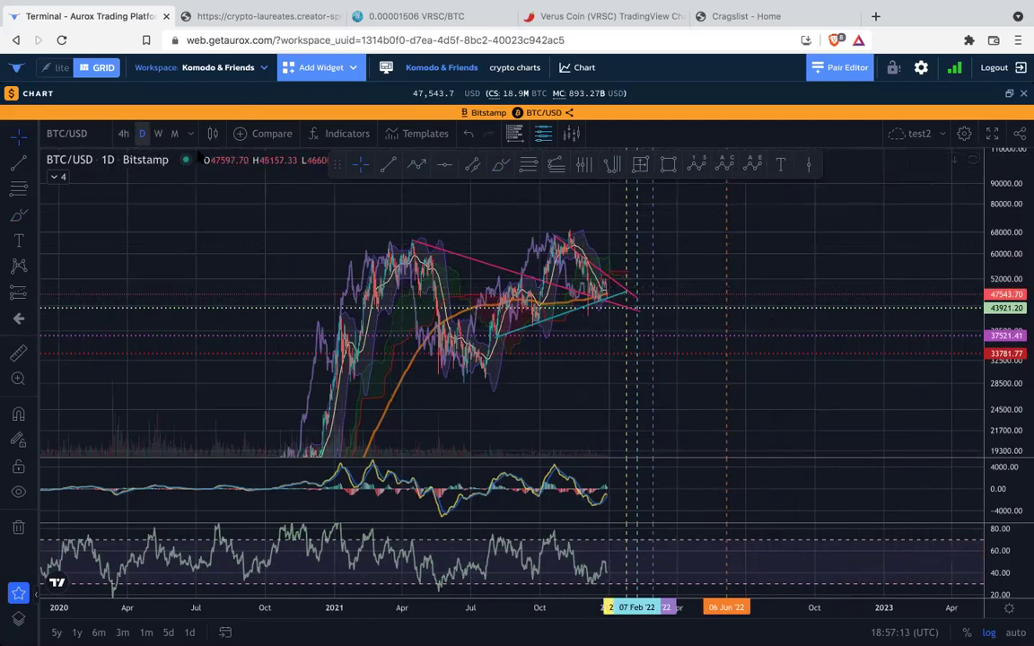
Return to the weekly timeframe and bring the right ends of both yellow trendlines together at about 73700 in June 2022.
click(158, 132)
scroll(583, 305, right, 10)
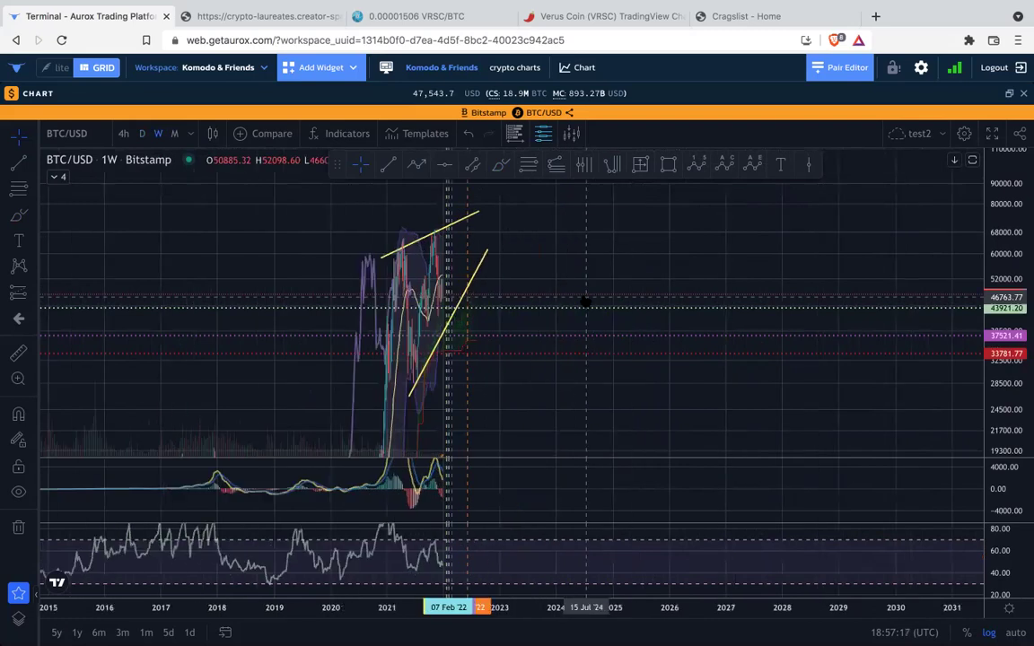
scroll(542, 320, left, 10)
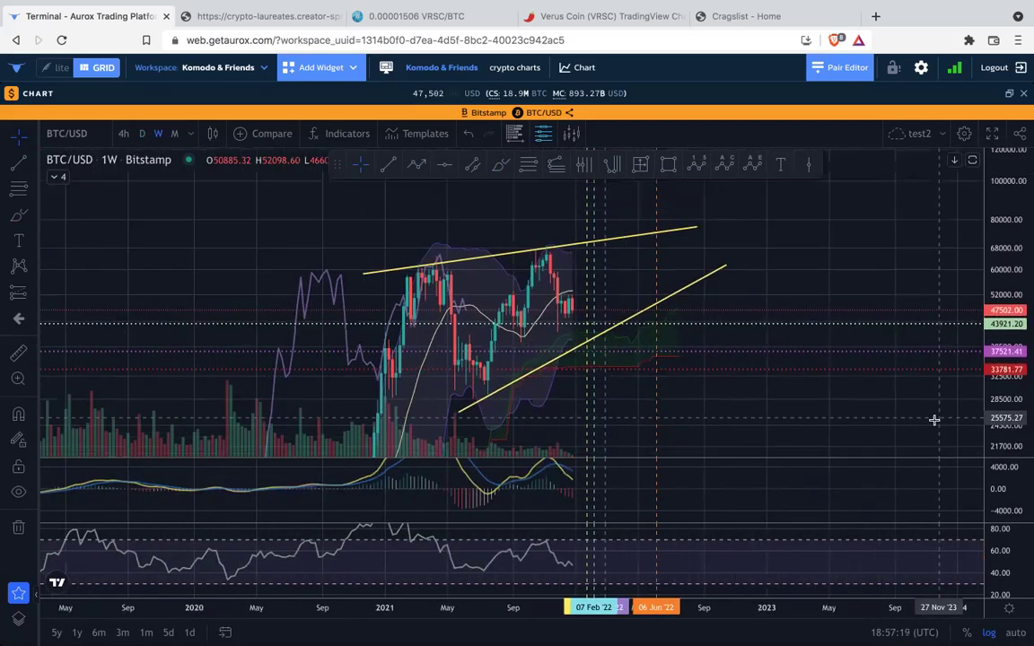
drag(727, 267, 659, 238)
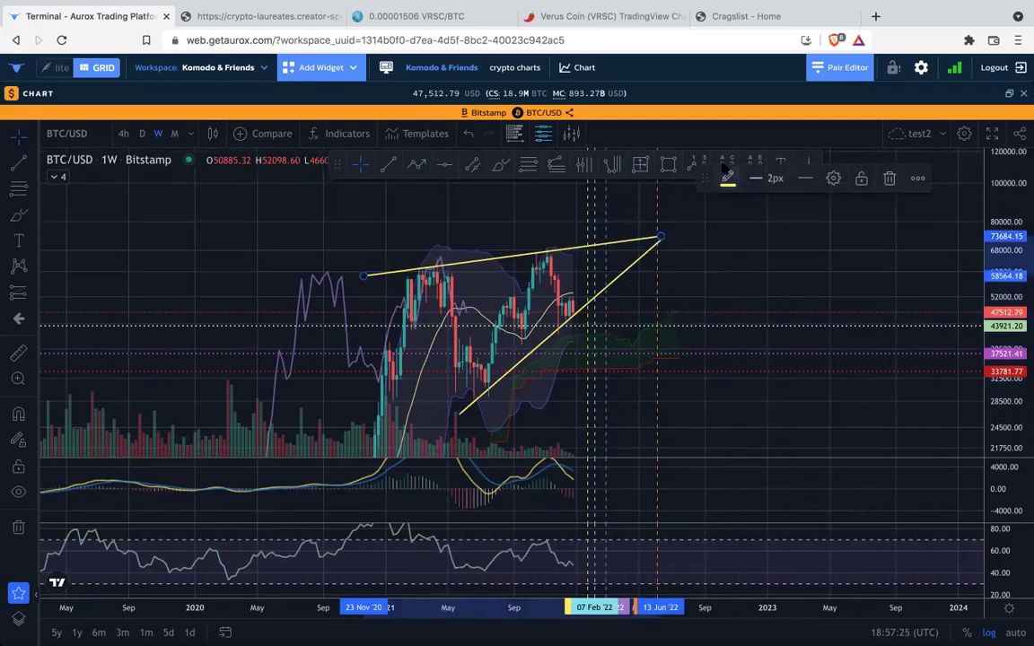
Draw an Elliott triangle wave (ABCDE) between the yellow trendlines, from about 64000 in April 2021 to E at about 64000 in March 2022.
click(751, 163)
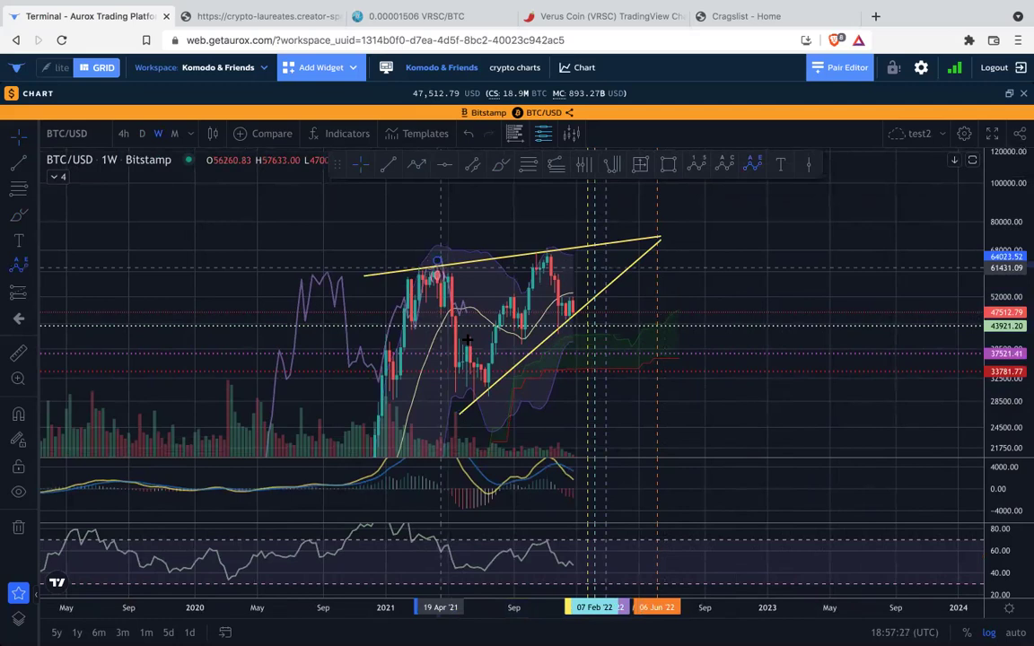
click(437, 260)
click(492, 397)
click(539, 249)
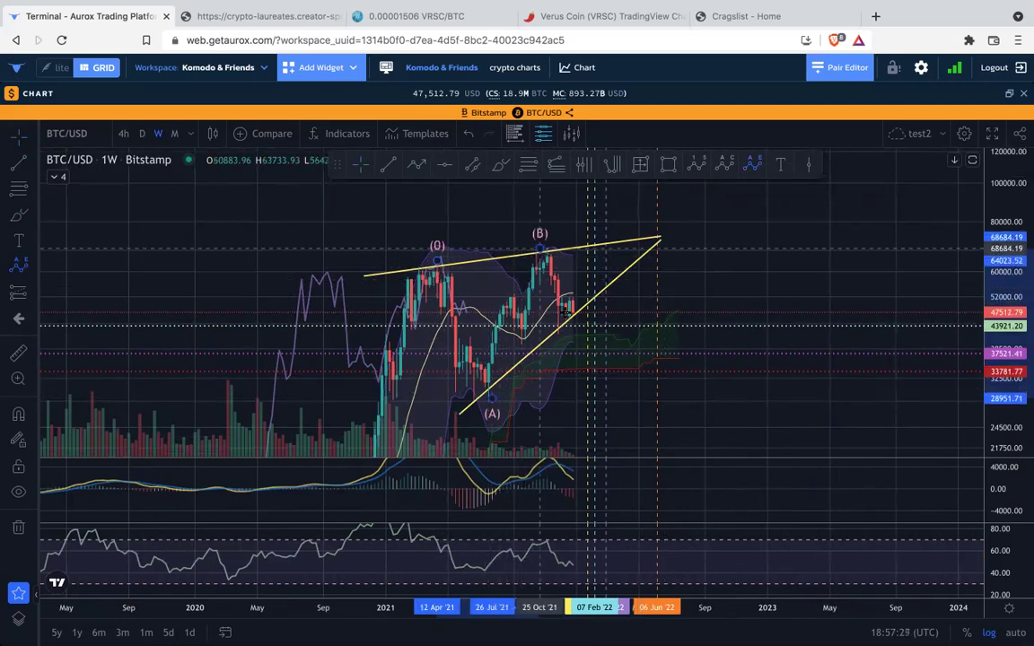
click(572, 328)
click(590, 237)
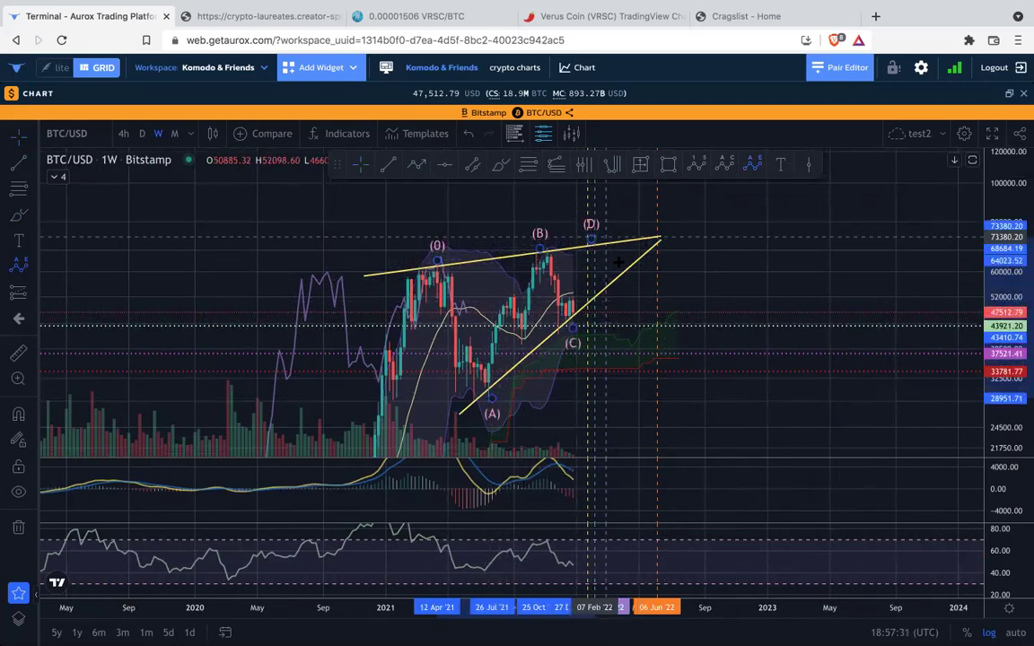
click(613, 260)
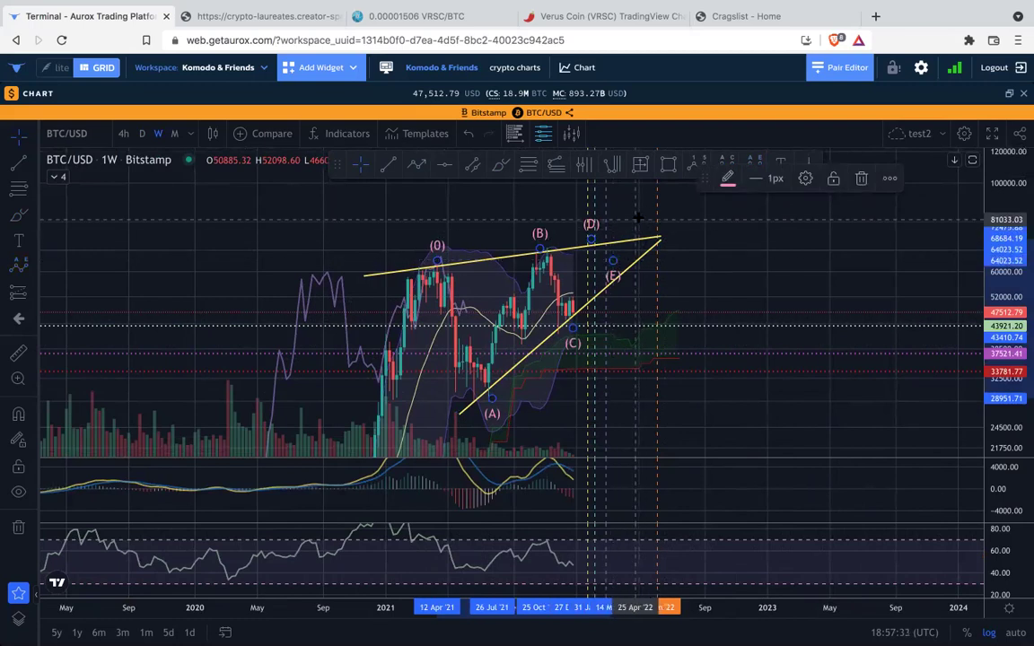
Move the right end of the lower yellow trendline to about 68600 at 27 June 2022.
scroll(734, 262, down, 5)
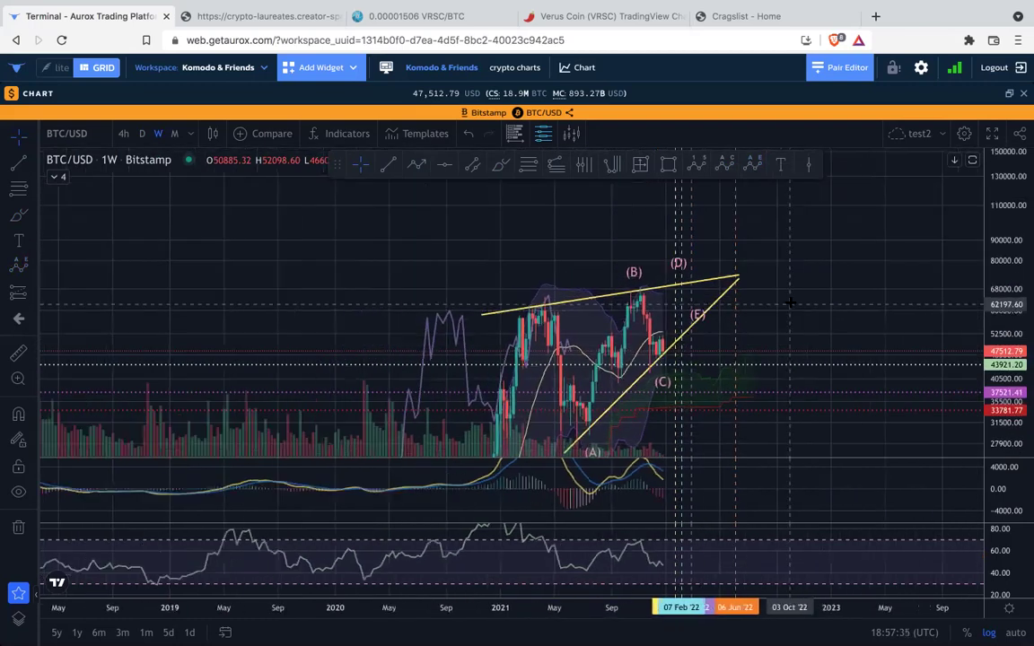
scroll(779, 254, down, 3)
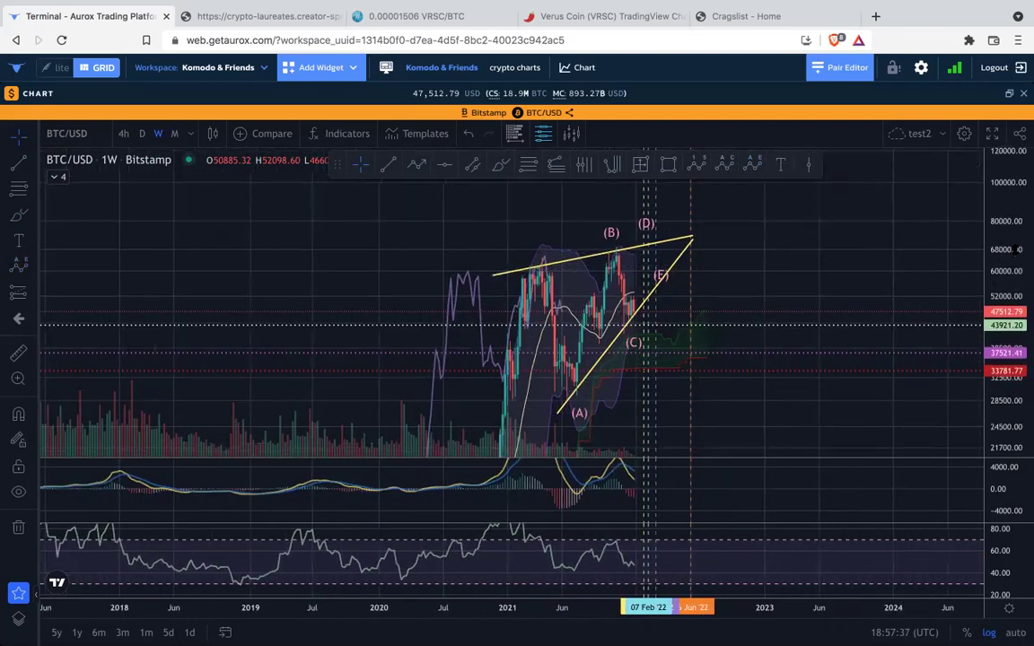
mouse_move(690, 266)
mouse_down()
mouse_move(699, 280)
mouse_move(697, 270)
mouse_up()
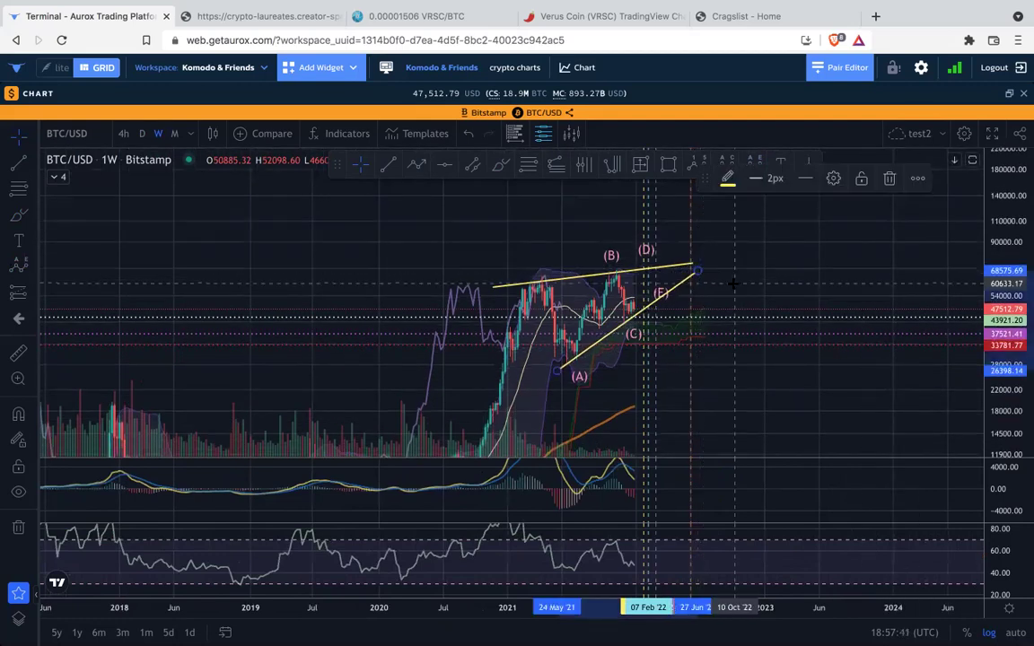
Examine the labelled triangle wave between the yellow trendlines at several time and price scales, with the wave selected.
scroll(697, 271, up, 5)
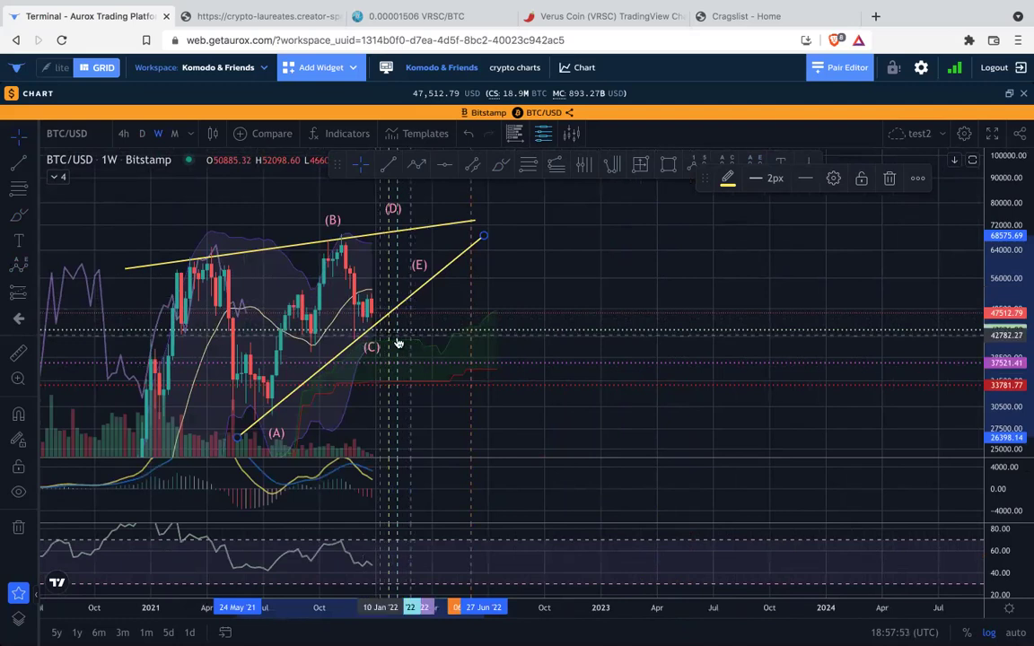
drag(994, 285, 994, 334)
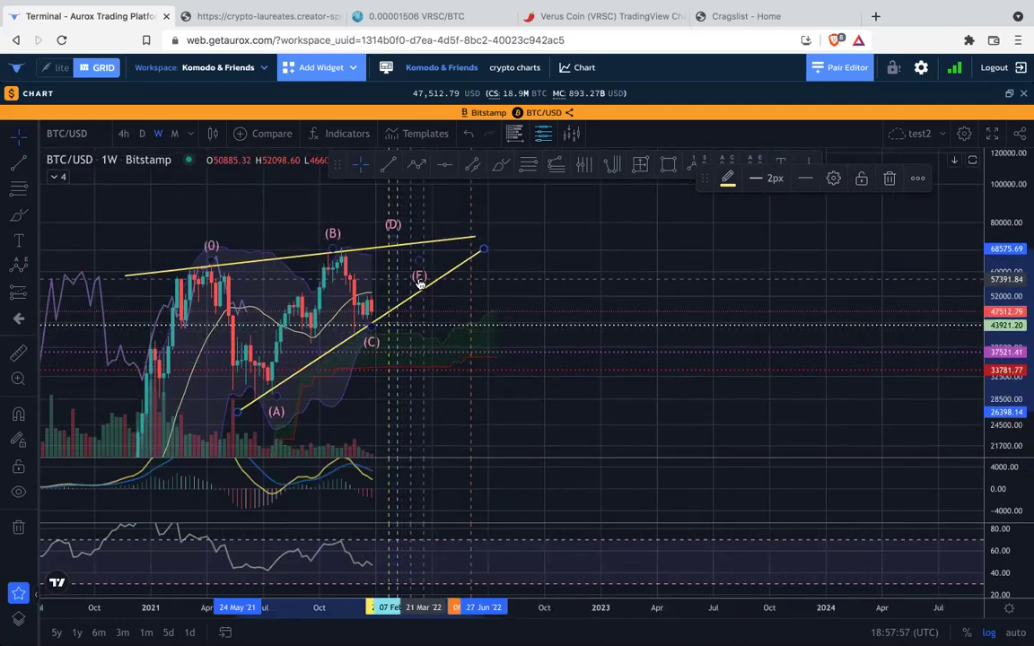
scroll(606, 272, down, 3)
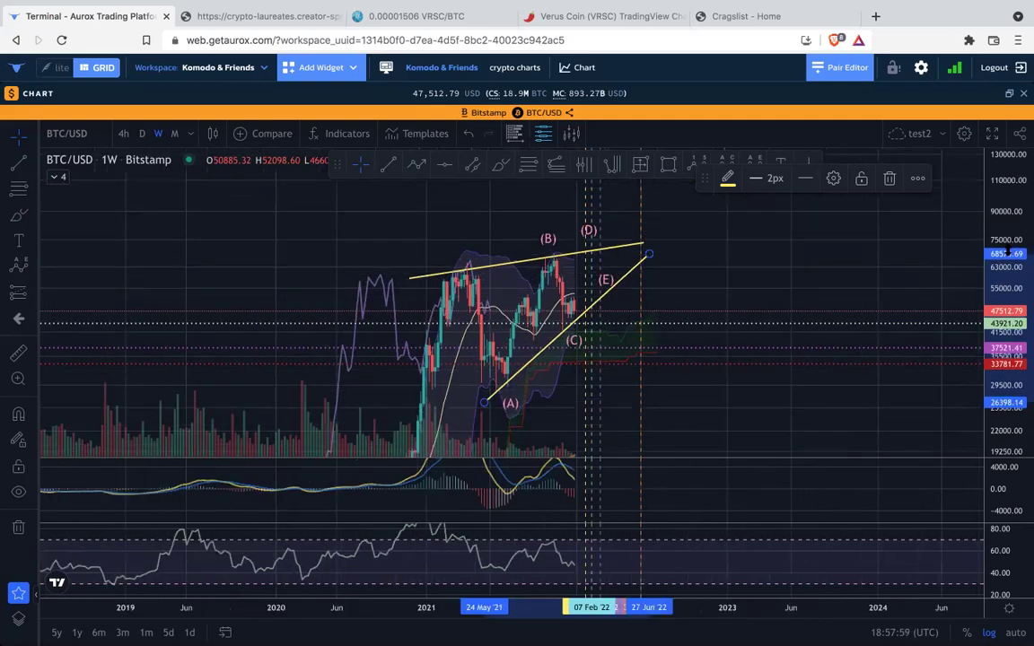
drag(759, 255, 737, 236)
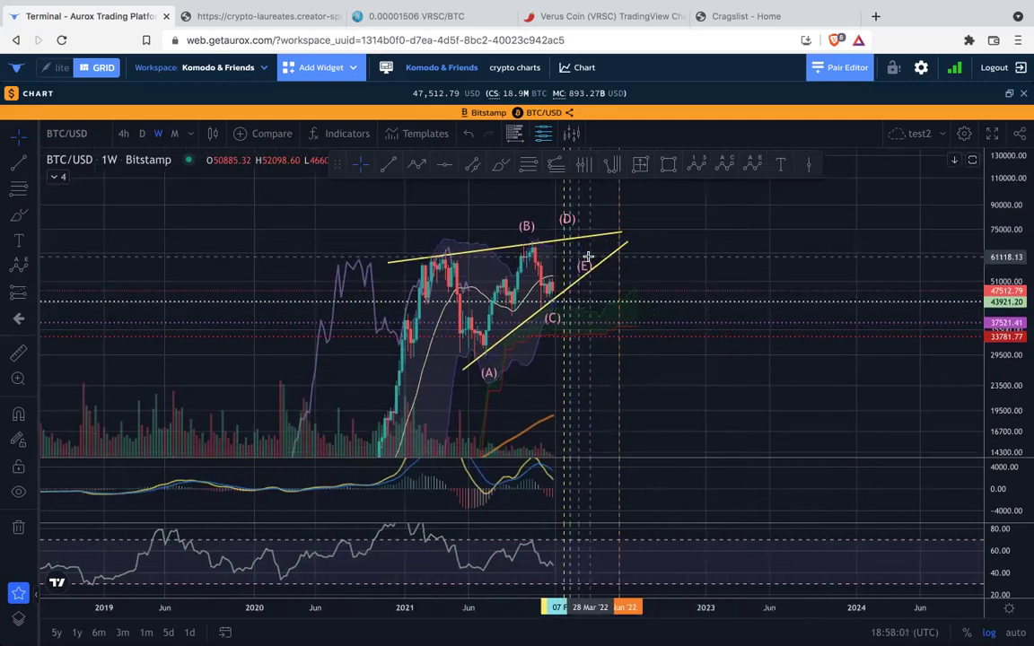
click(531, 229)
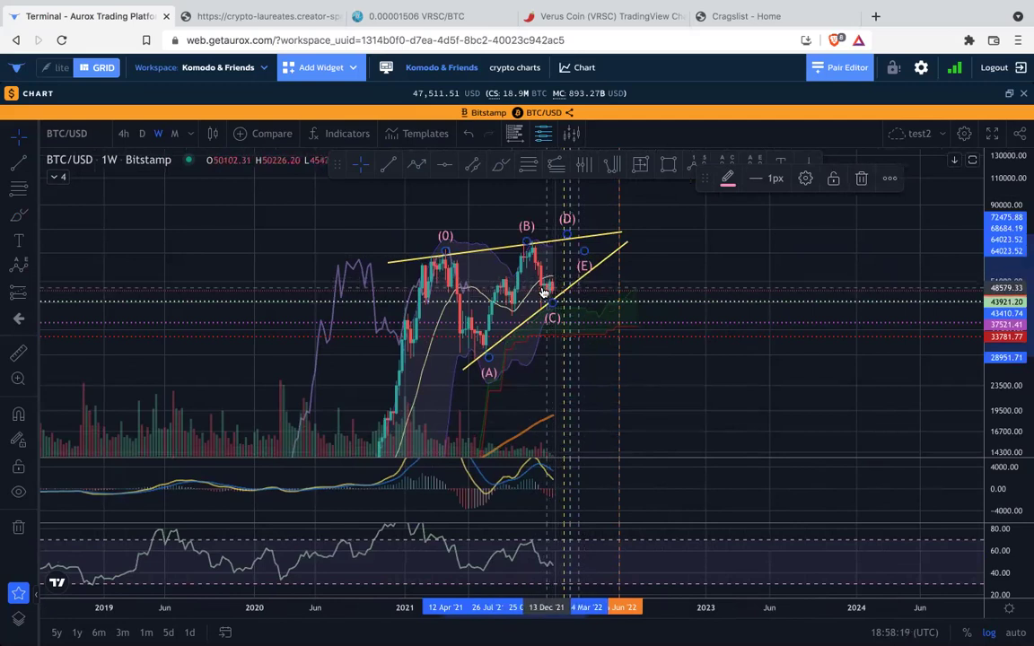
scroll(574, 318, down, 2)
scroll(574, 318, up, 1)
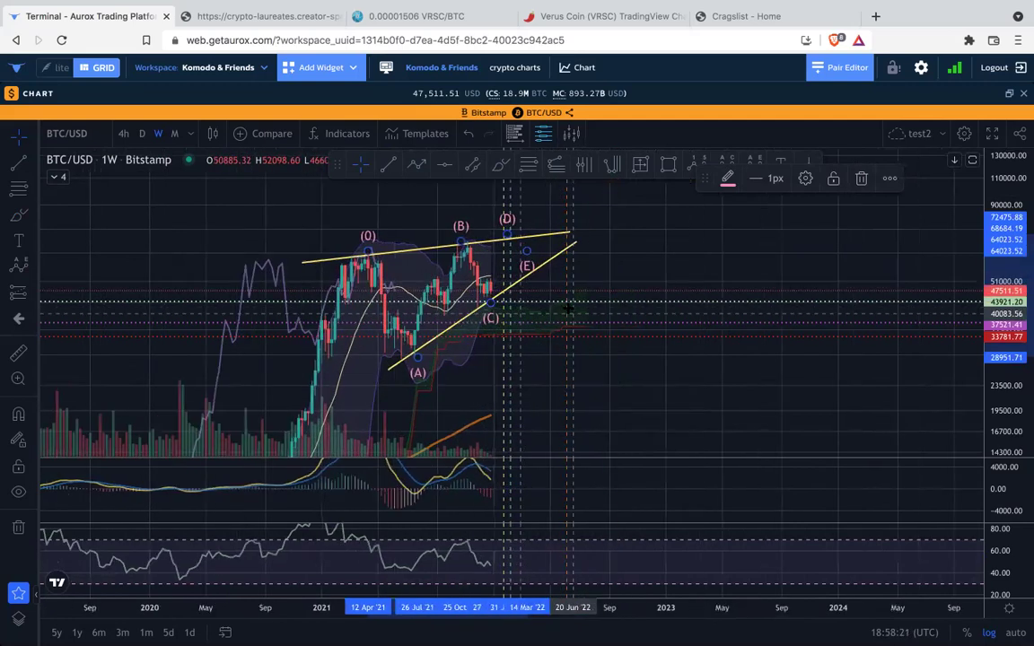
Load the saved chart layout btc macro flat.
click(942, 134)
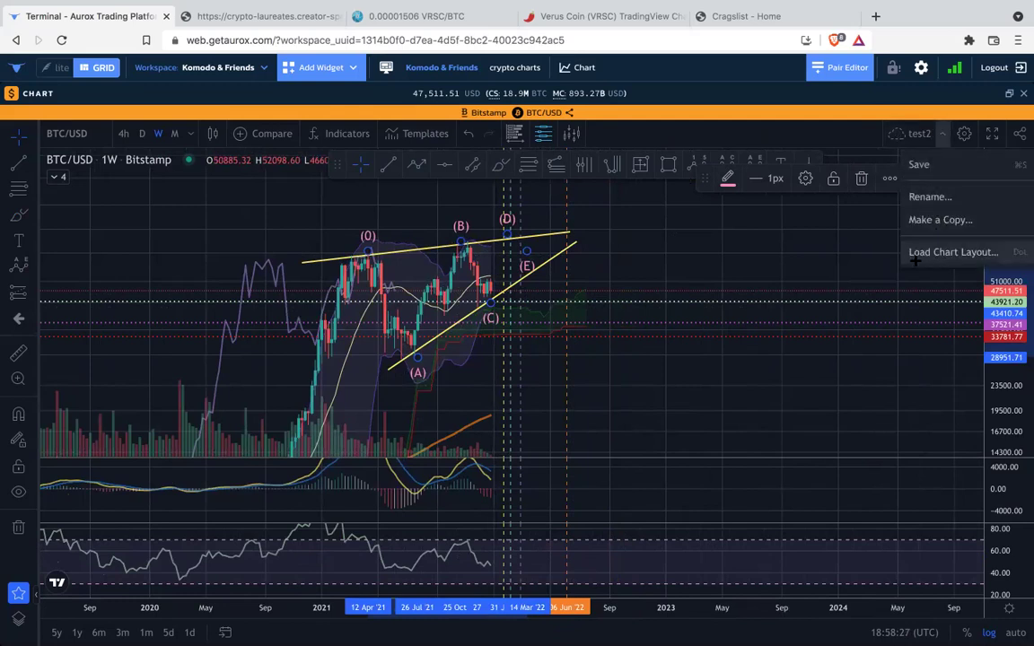
click(951, 252)
click(409, 353)
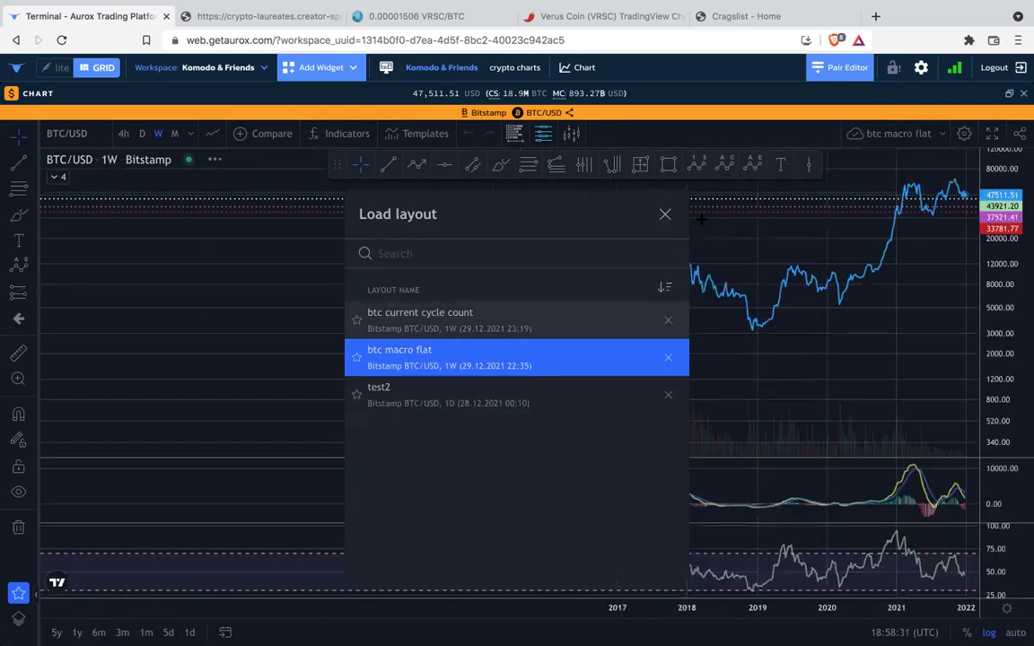
Close the layout list and examine the flat pattern's (A), (B) and (C) waves across 2021 and 2022.
click(665, 214)
drag(889, 337, 642, 371)
scroll(641, 361, up, 5)
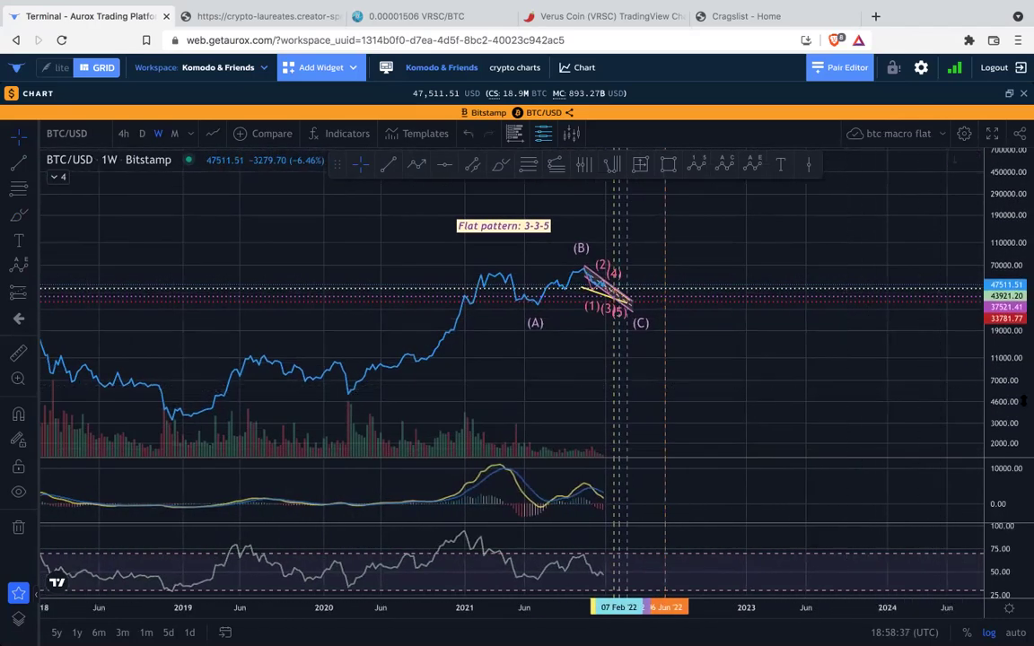
drag(1019, 401, 1015, 321)
drag(826, 371, 821, 423)
drag(500, 208, 494, 245)
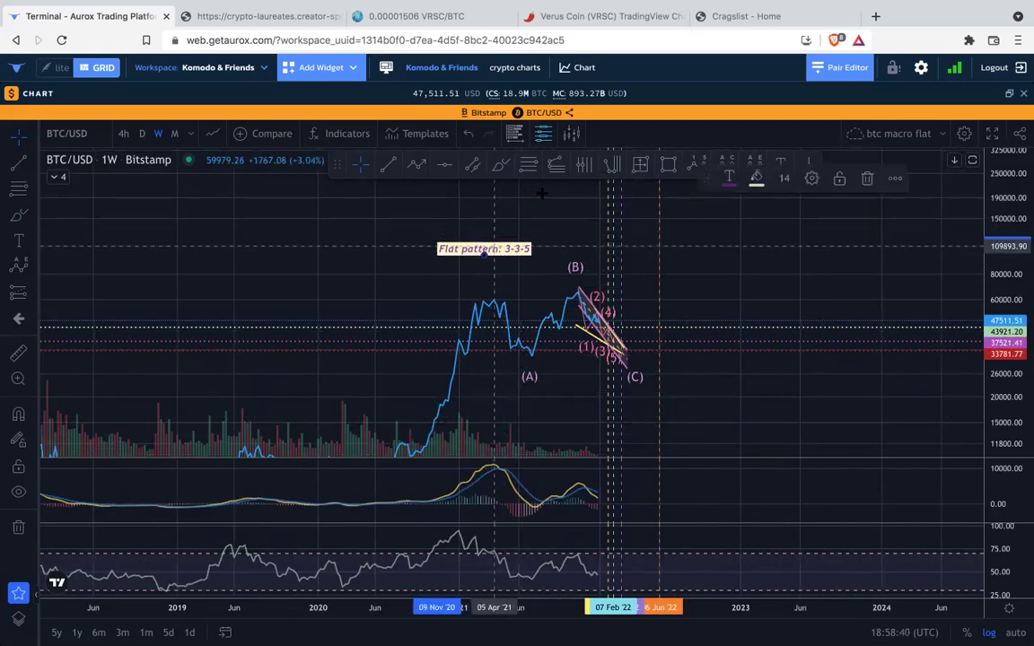
Brush a freehand stroke along the flat pattern's A, B and C legs and undo it.
click(503, 167)
mouse_move(487, 296)
mouse_down()
mouse_move(532, 351)
mouse_move(578, 292)
mouse_up()
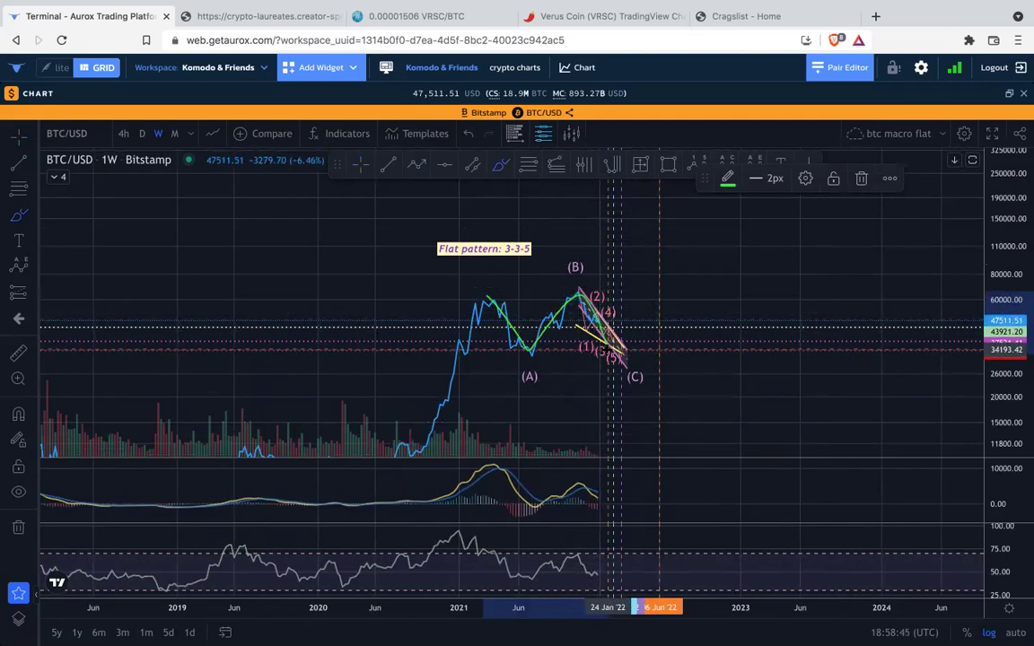
key(ctrl+z)
Compare the flat pattern in the Candles and Line chart styles, returning the price chart to Line.
drag(996, 370, 1002, 310)
scroll(812, 309, up, 5)
click(366, 166)
drag(594, 272, 813, 238)
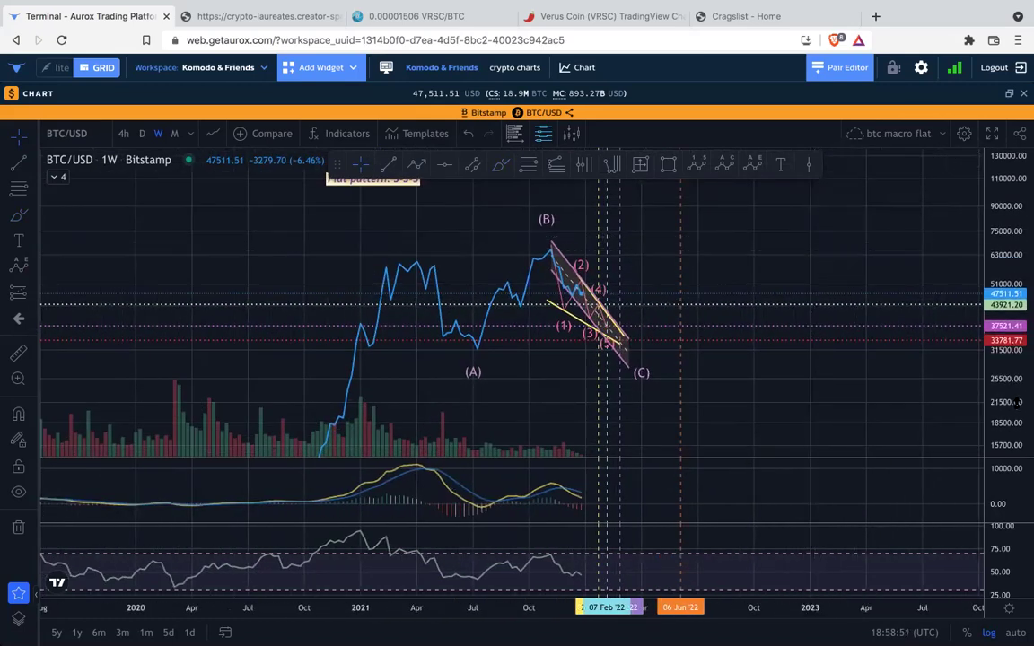
drag(1016, 403, 1017, 359)
scroll(942, 350, up, 3)
drag(786, 248, 831, 260)
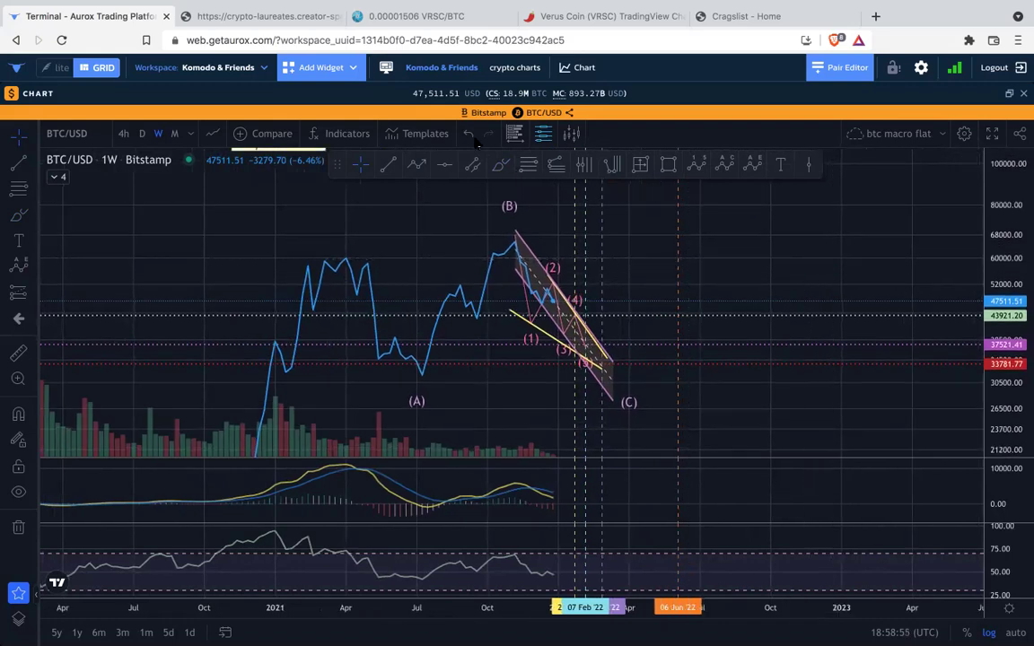
click(214, 134)
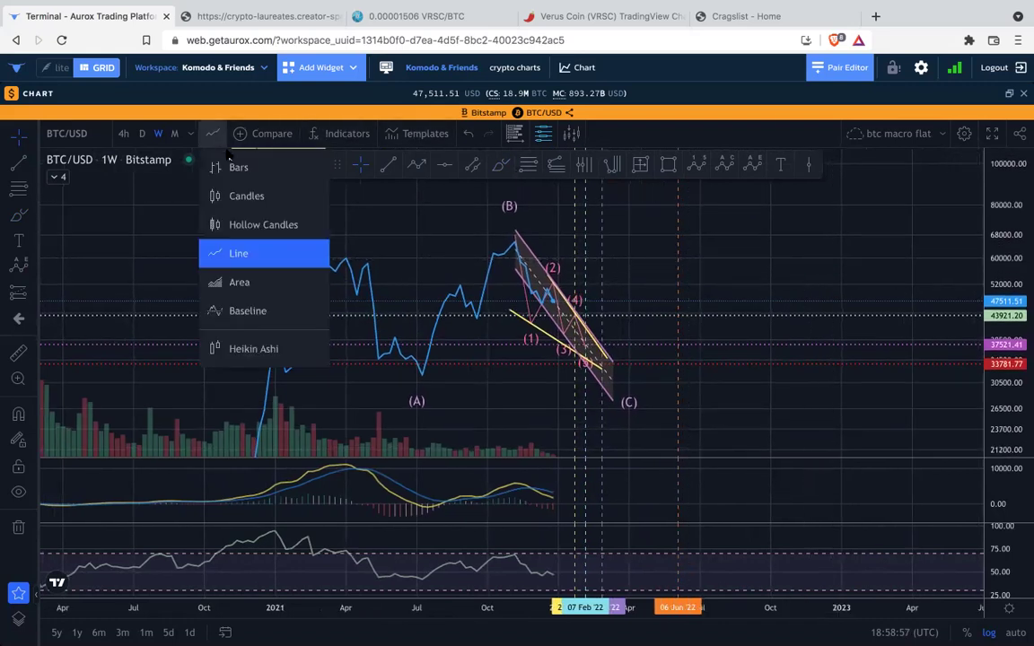
click(240, 195)
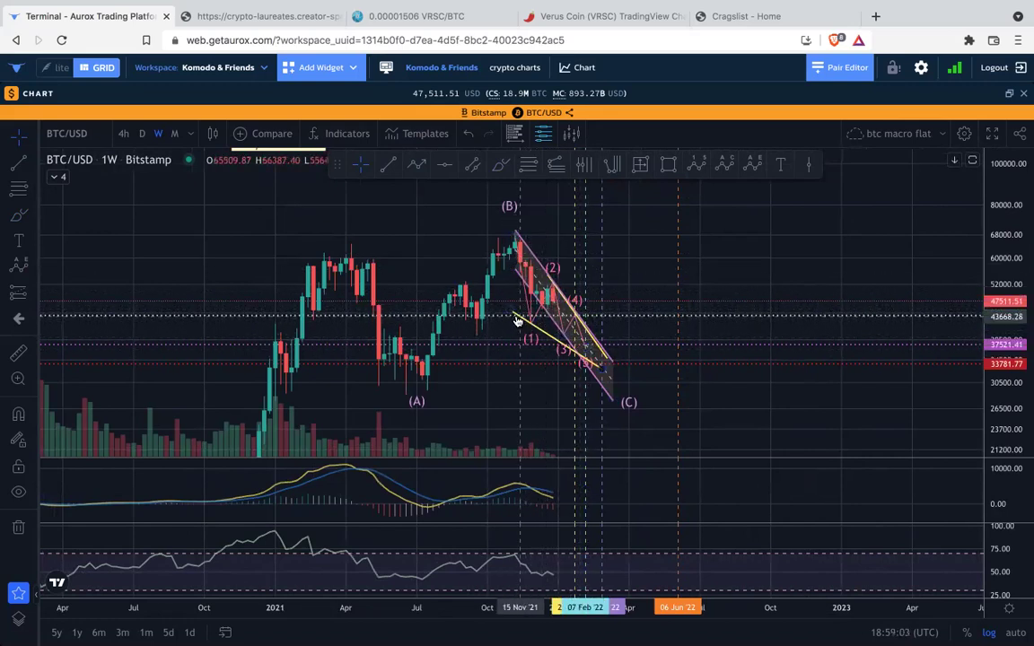
click(213, 132)
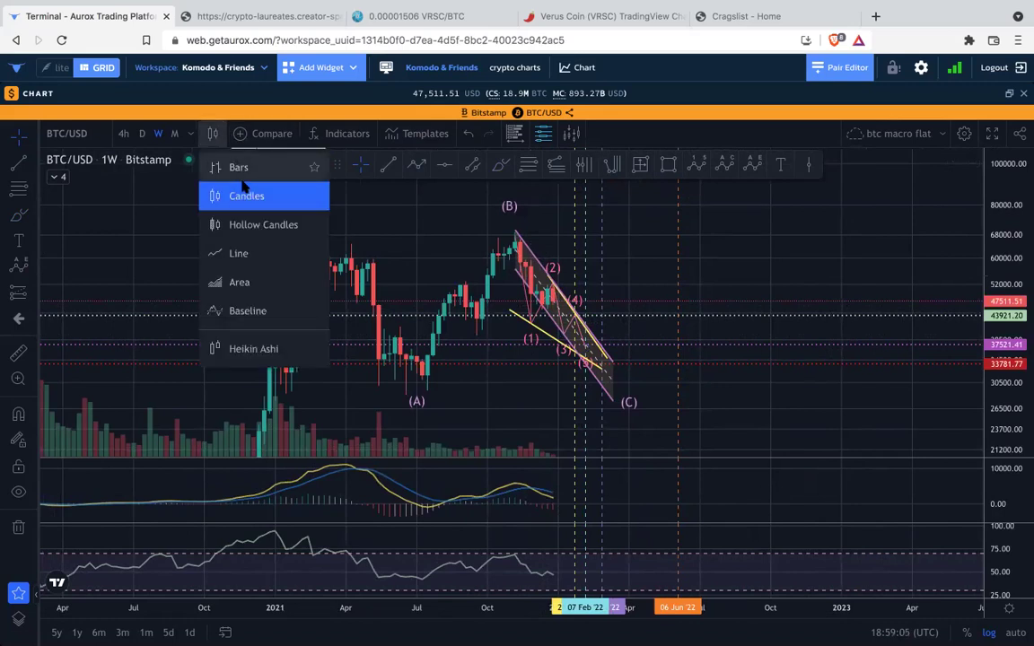
click(235, 254)
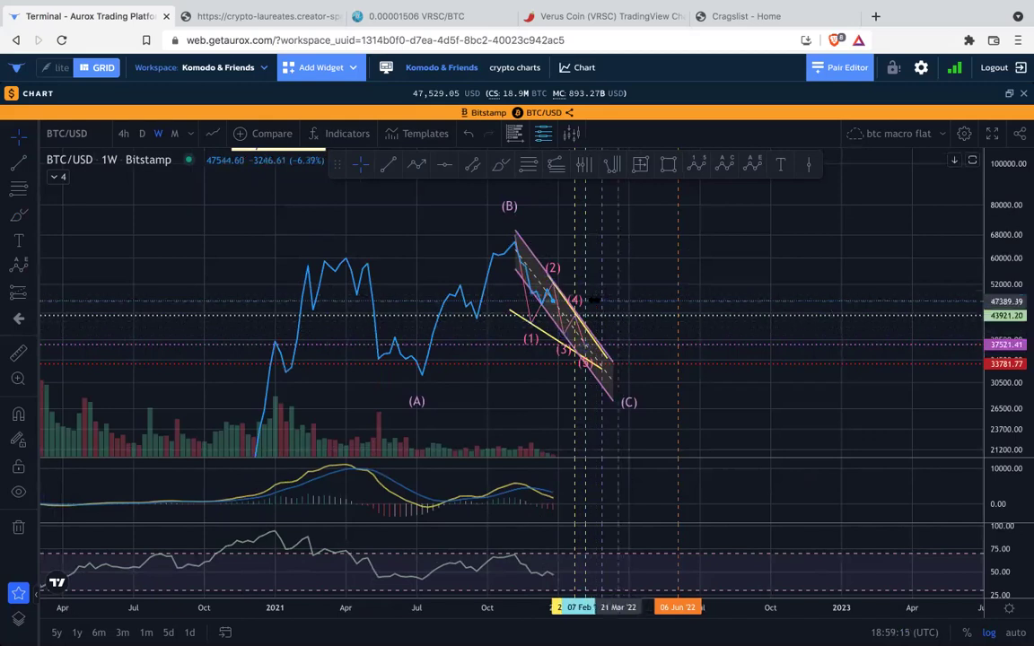
scroll(581, 302, up, 1)
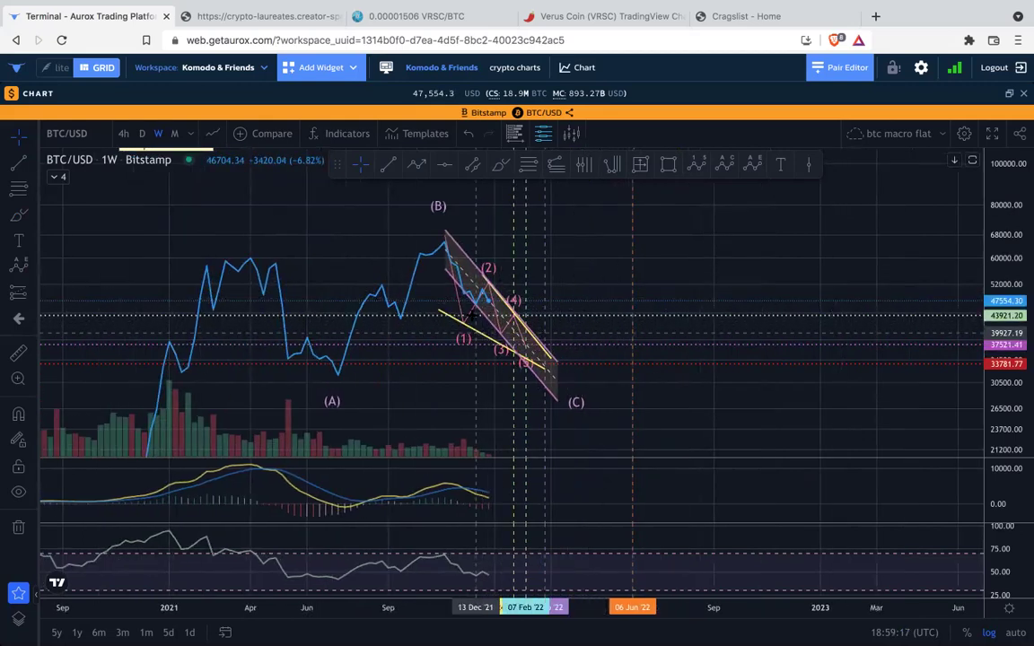
Set the chart style to Candles and examine the five-wave decline inside the channel from (B) to (C).
click(212, 132)
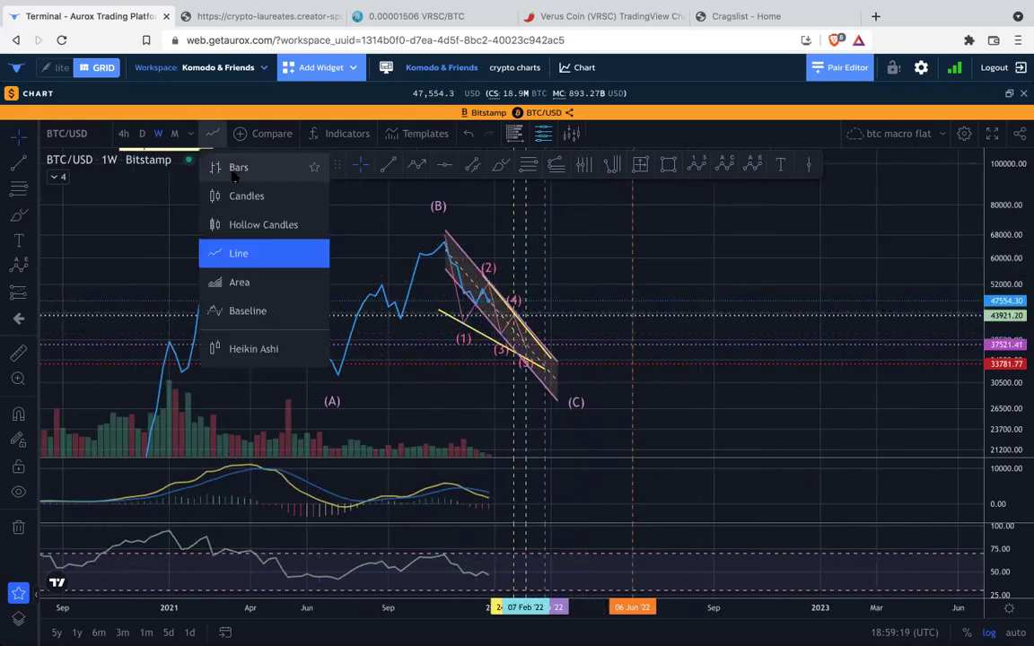
click(238, 195)
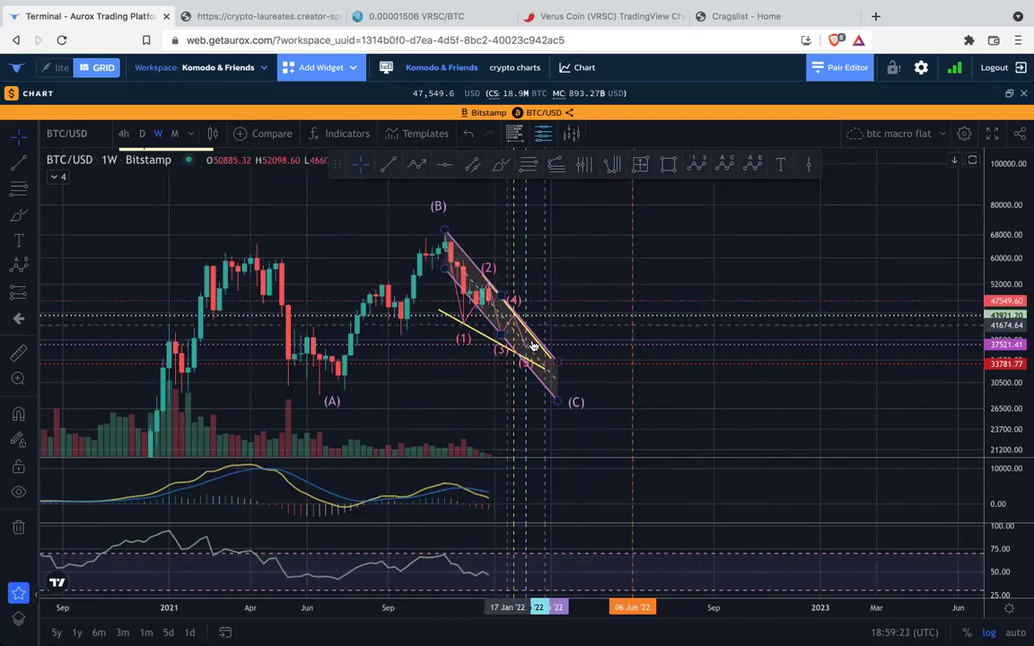
drag(977, 434, 977, 395)
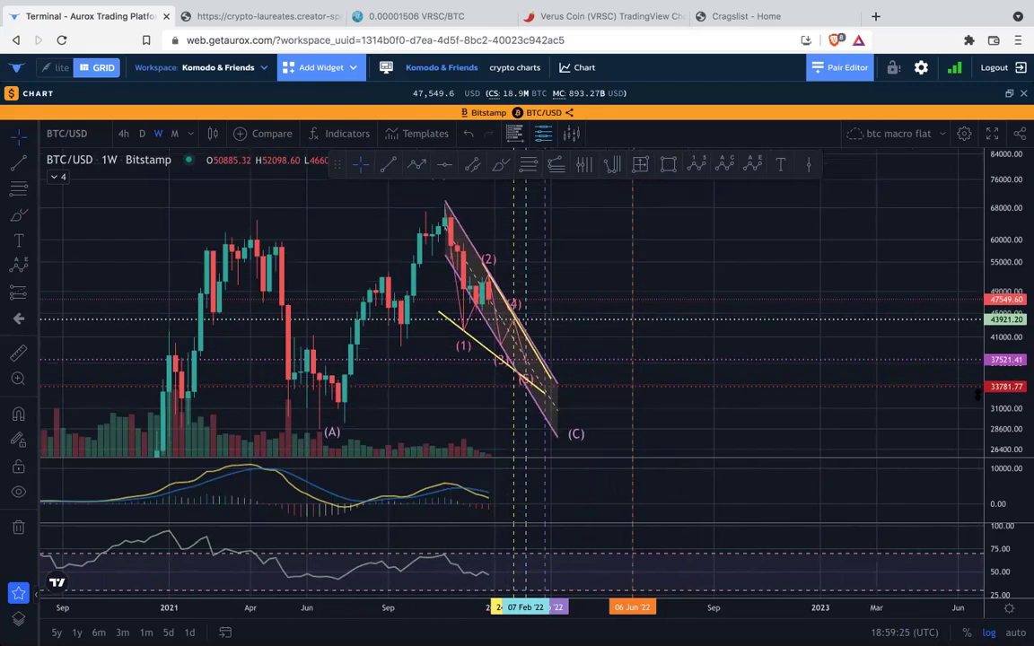
scroll(803, 378, up, 2)
drag(611, 260, 764, 264)
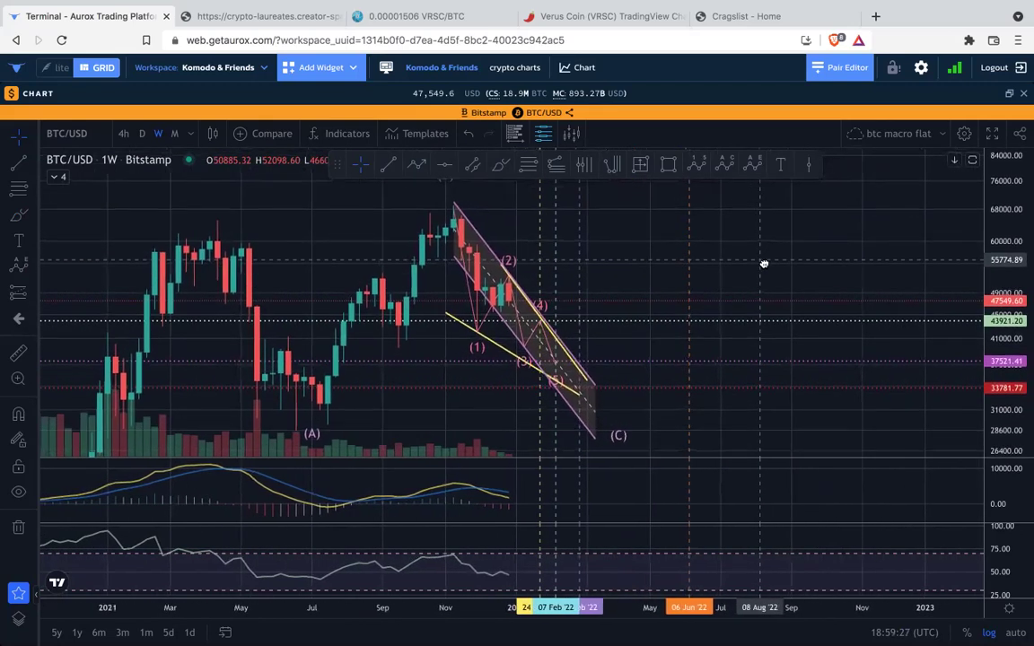
click(556, 363)
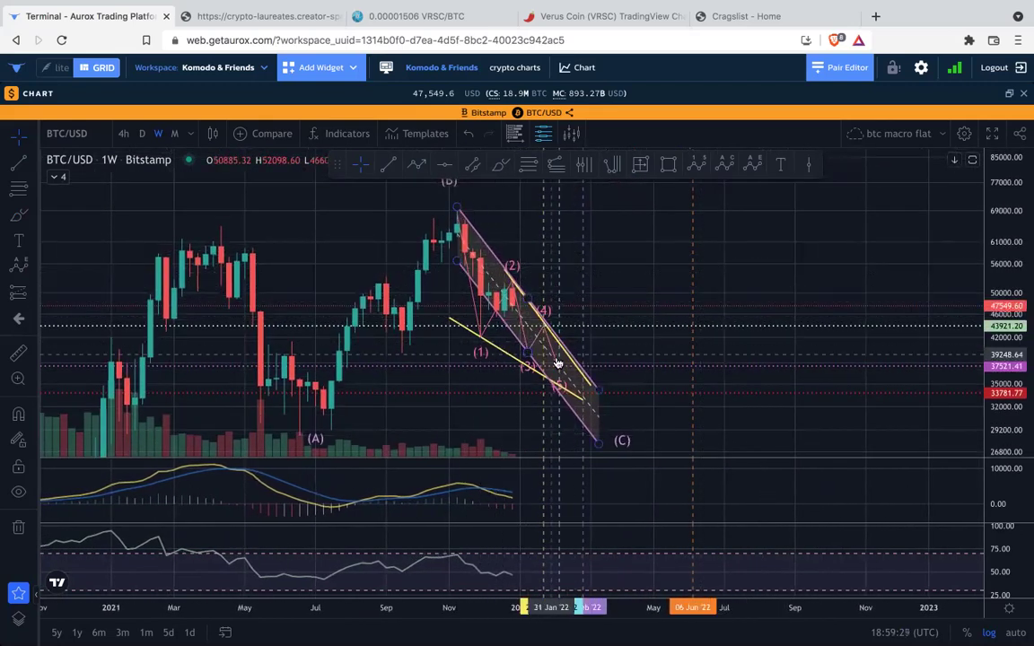
click(480, 334)
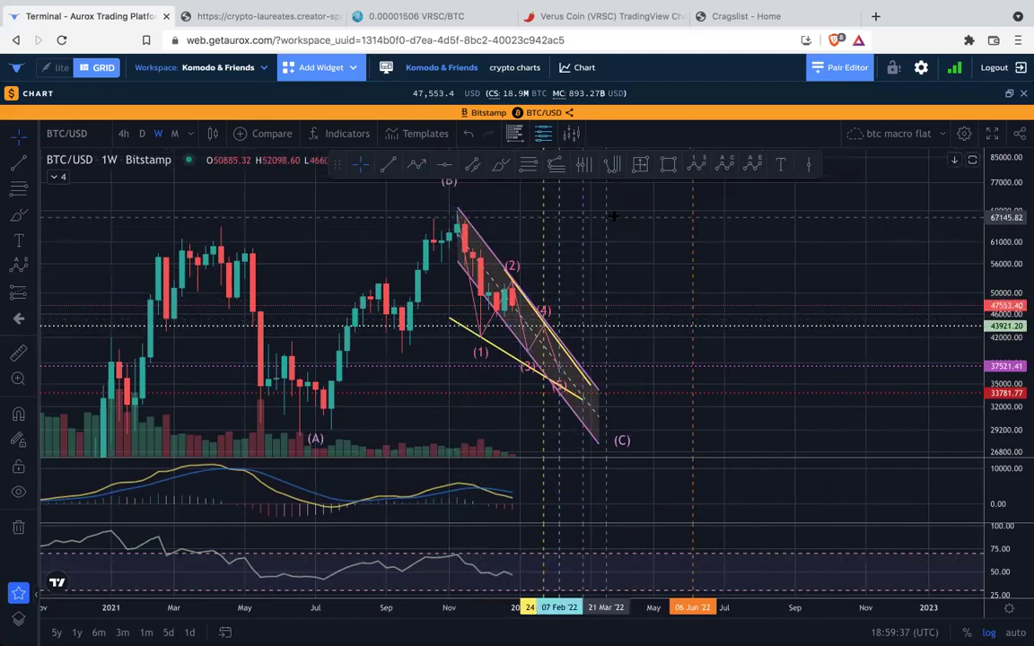
drag(630, 225, 638, 238)
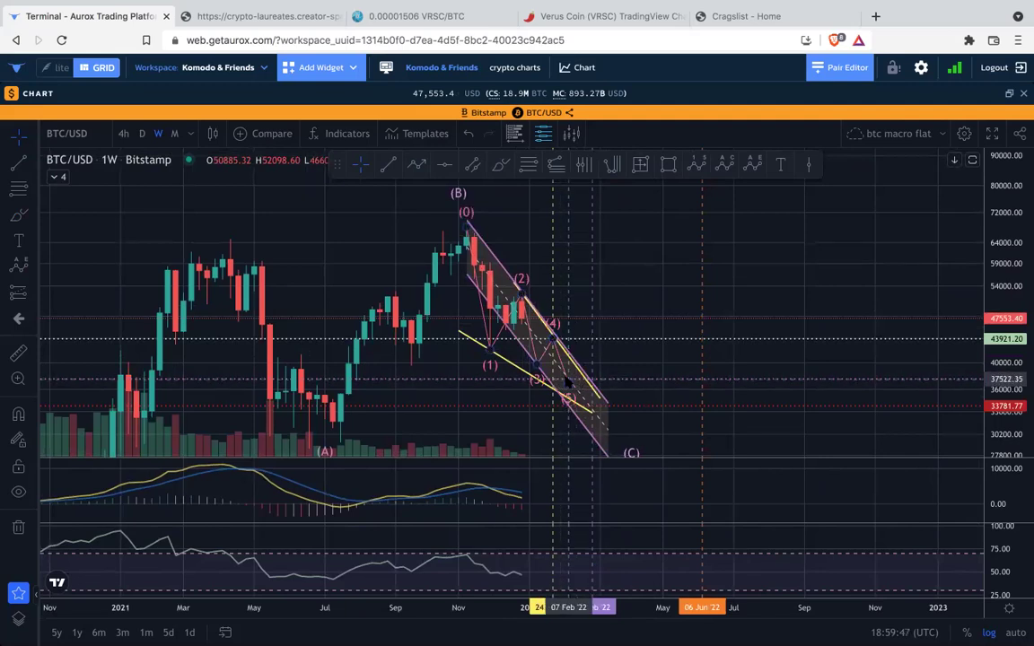
Draw a trend-based Fib extension from about 66957 on 8 November 2021 through 42823 on 29 November to about 51553.
scroll(658, 353, left, 3)
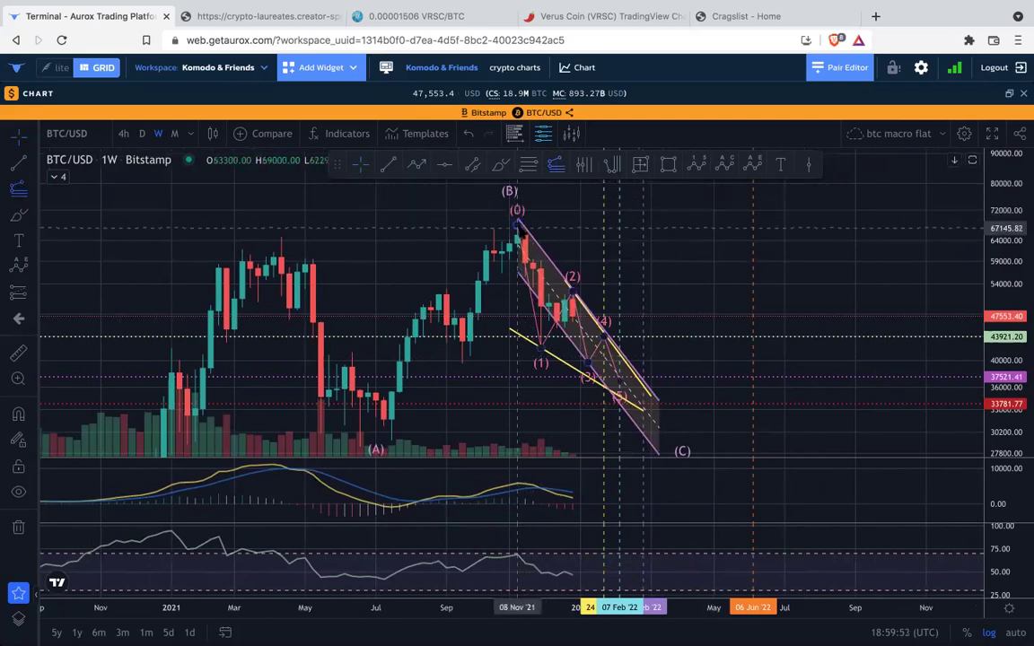
click(517, 228)
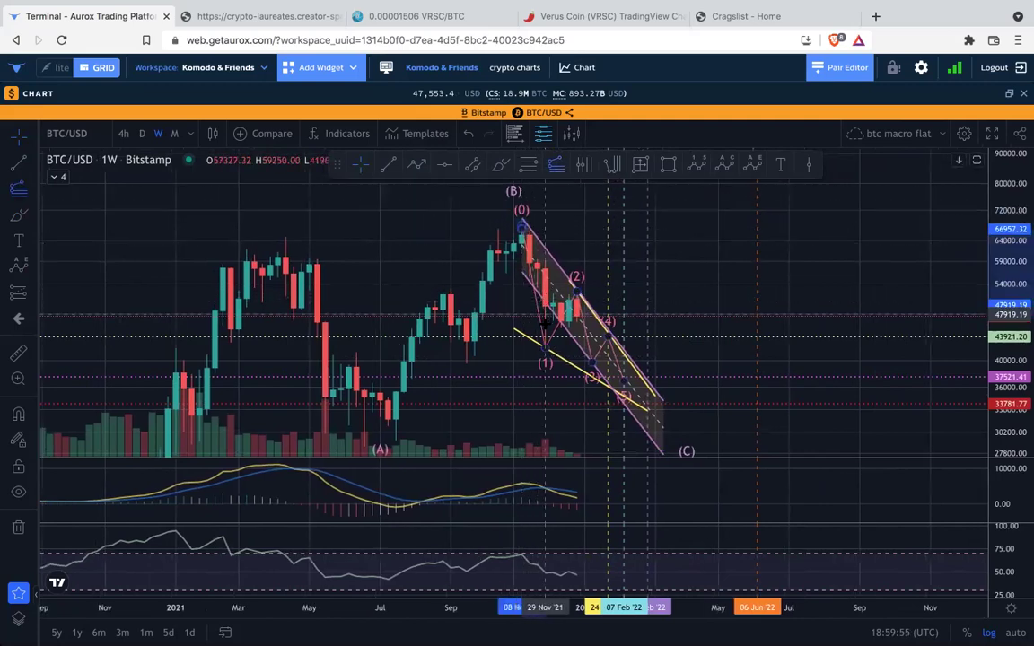
mouse_move(545, 340)
mouse_down()
mouse_move(597, 305)
mouse_move(637, 297)
mouse_up()
click(634, 304)
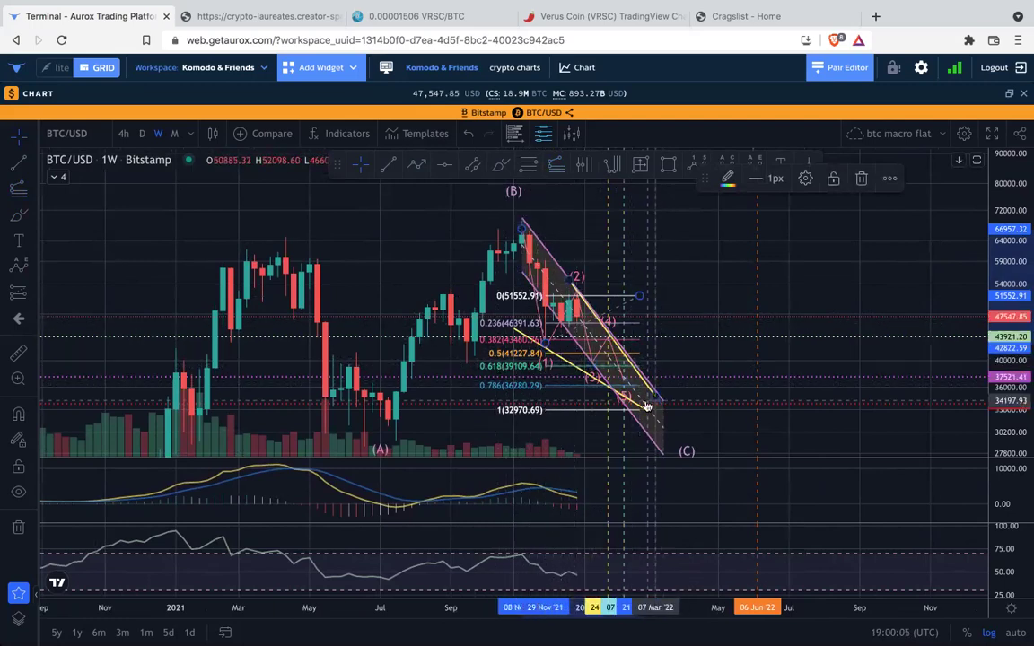
Move the Fib extension's third point to about 43797 at 14 March 2022, and delete the extension after reading its levels.
drag(638, 297, 662, 341)
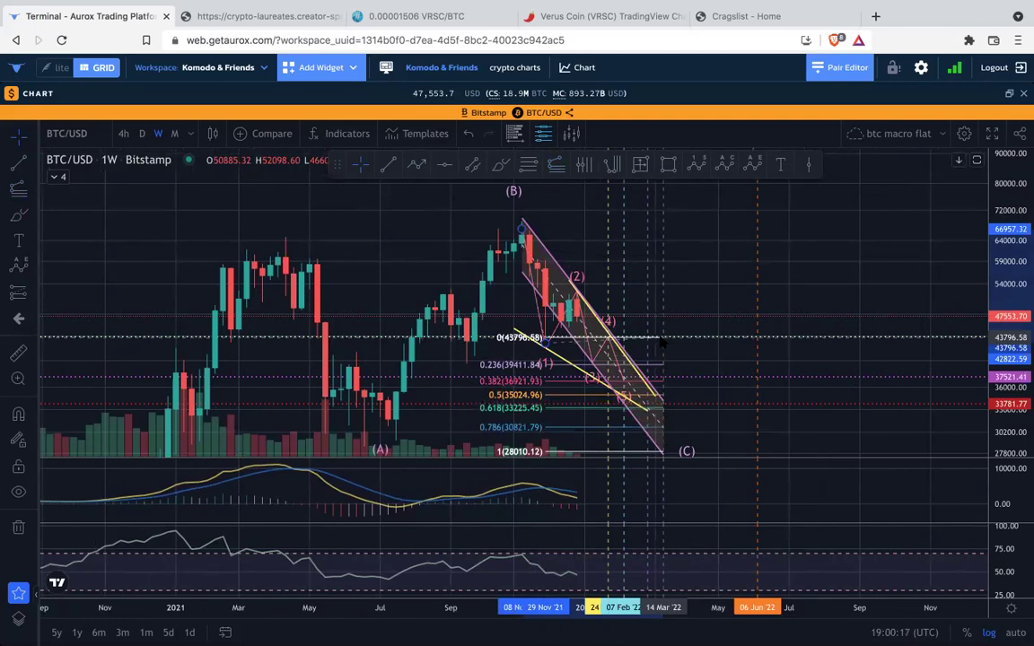
click(606, 340)
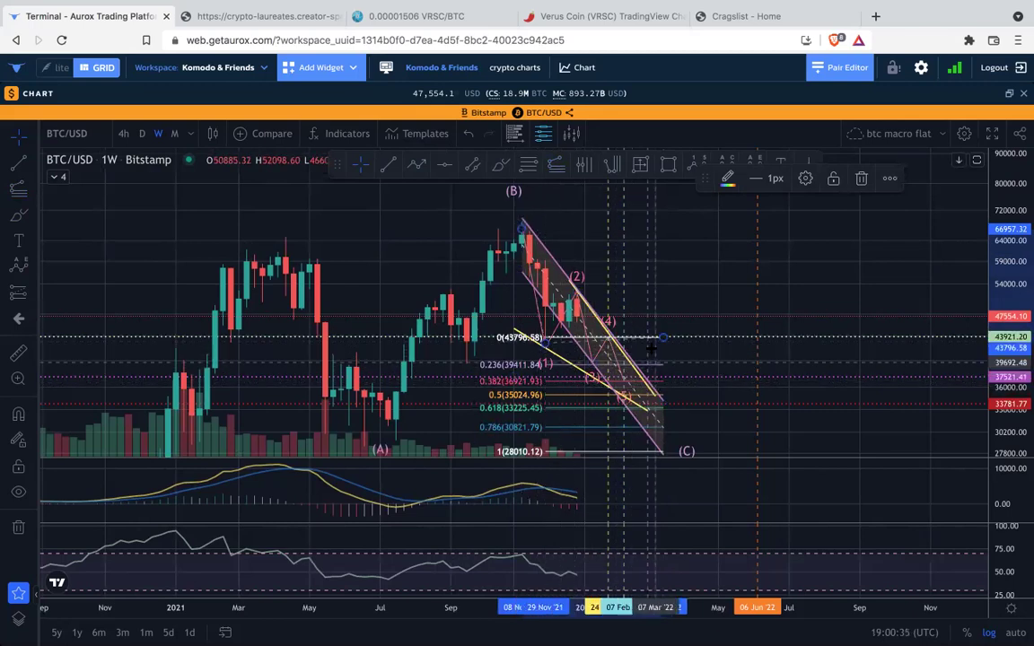
key(Delete)
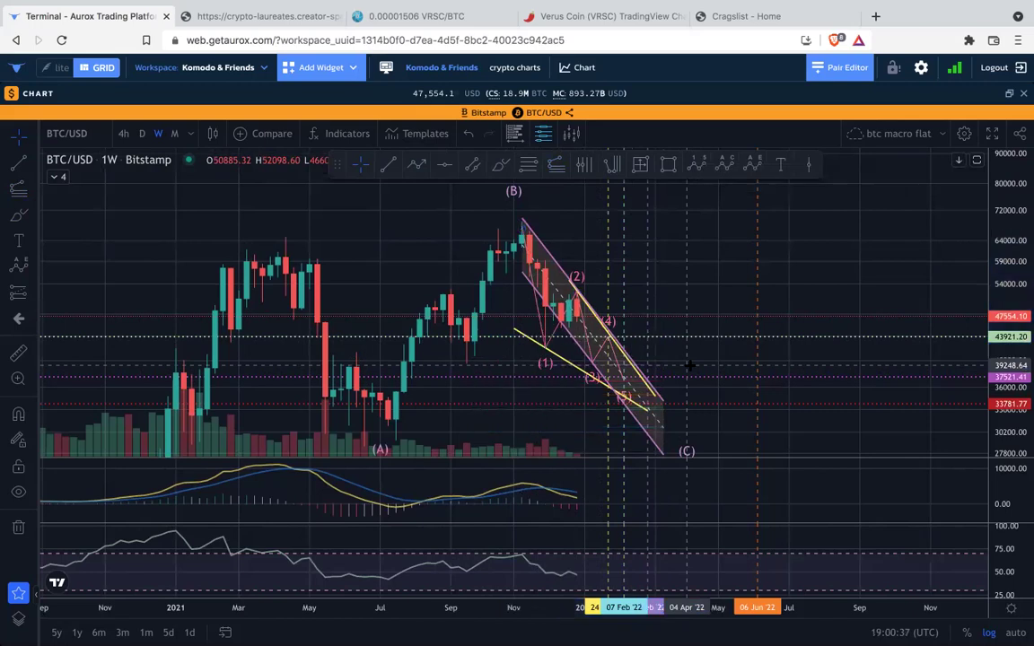
Invert the price scale to examine the wave count upside down, and restore the scale's normal orientation.
click(619, 347)
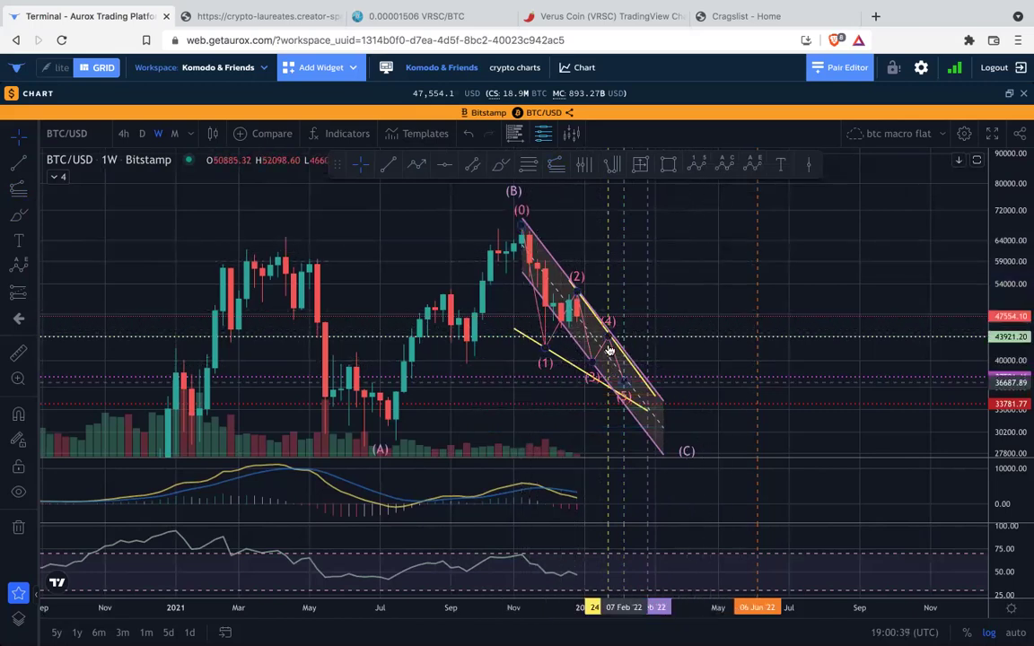
right_click(1011, 231)
click(872, 347)
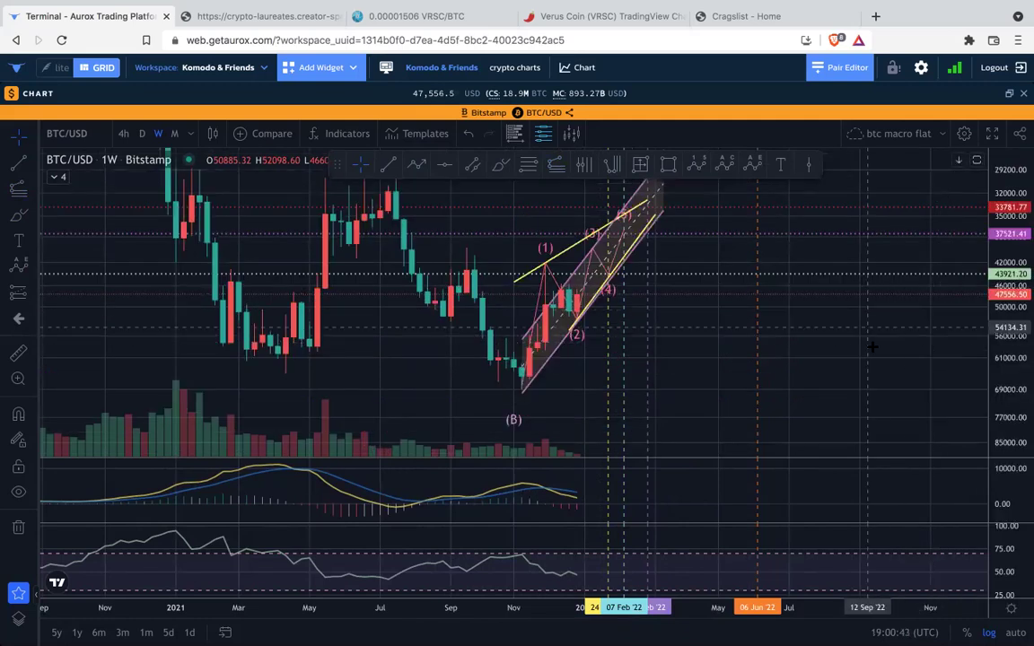
drag(841, 336, 831, 376)
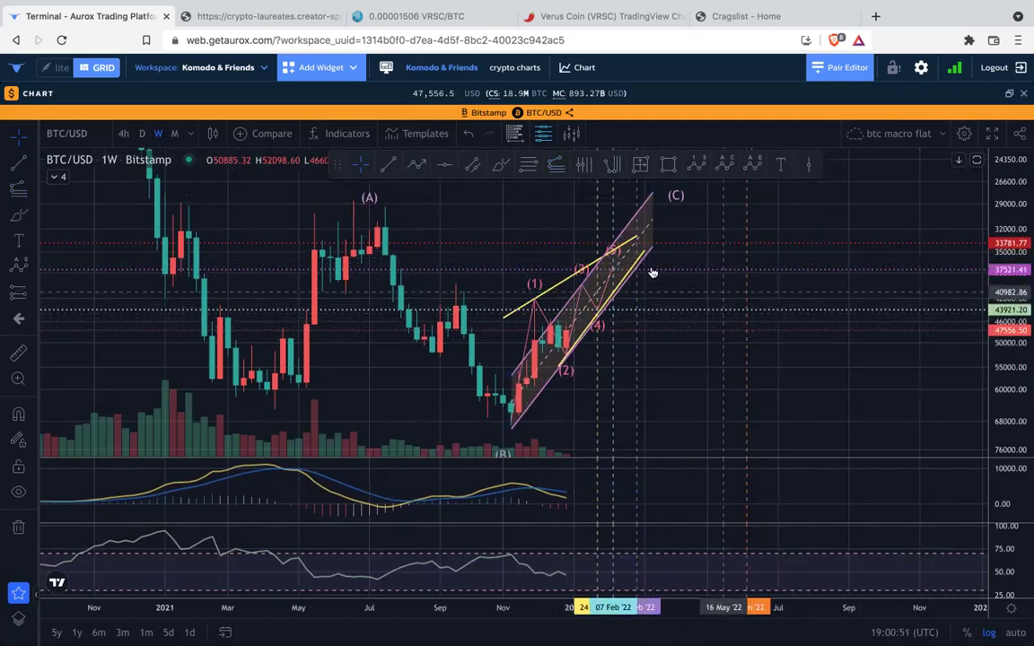
right_click(994, 352)
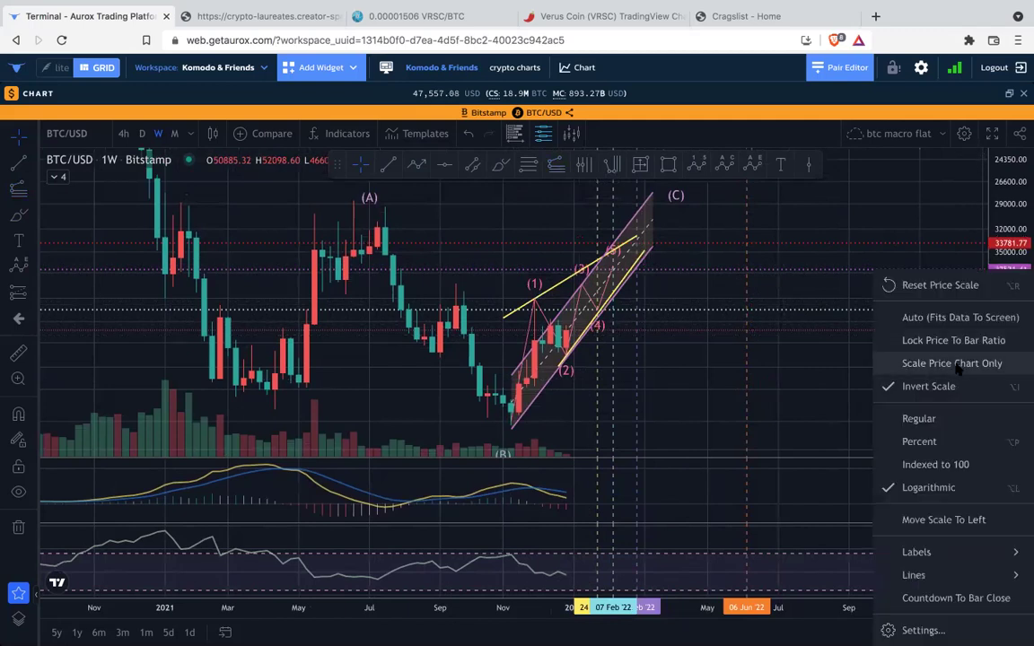
click(856, 386)
Set the chart style to Line and examine the five-wave (C) leg against its channel and yellow trendlines.
scroll(843, 241, left, 5)
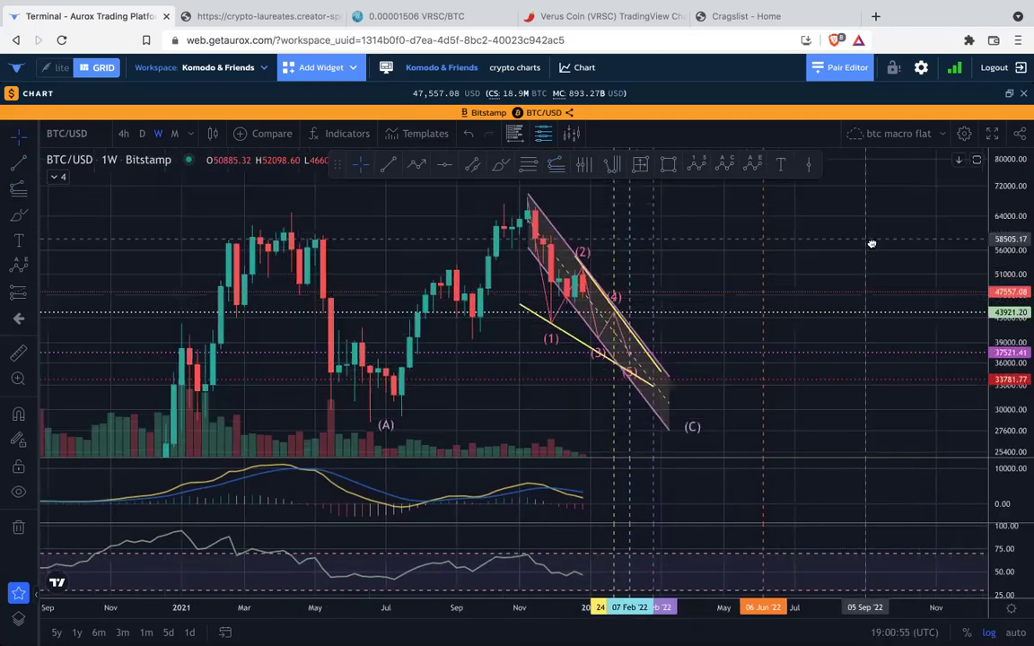
mouse_move(877, 223)
mouse_down()
mouse_move(874, 274)
mouse_move(881, 243)
mouse_up()
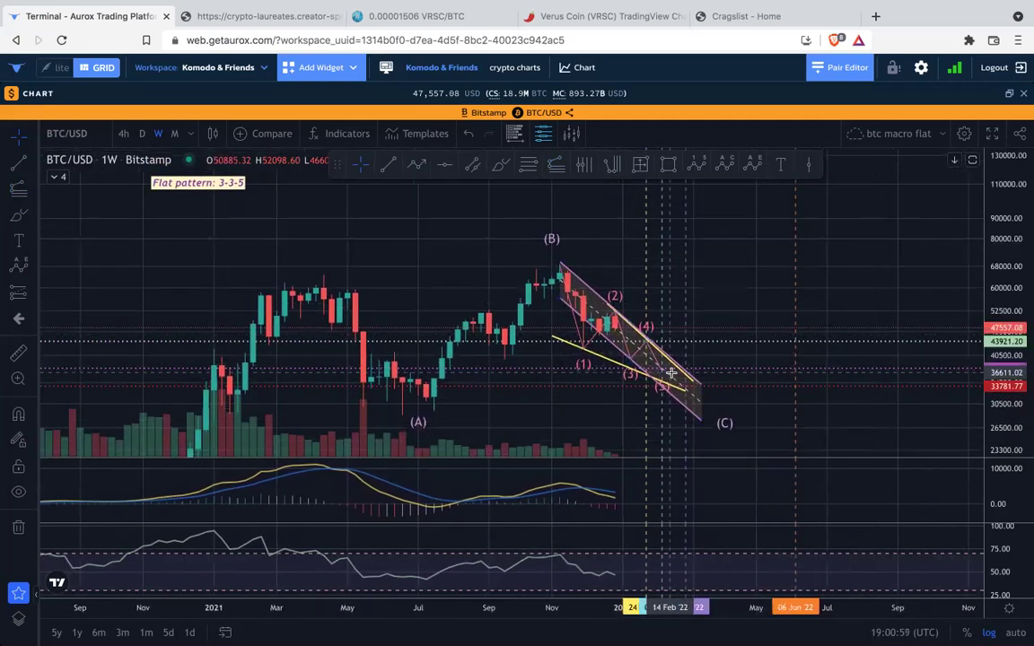
scroll(738, 247, down, 2)
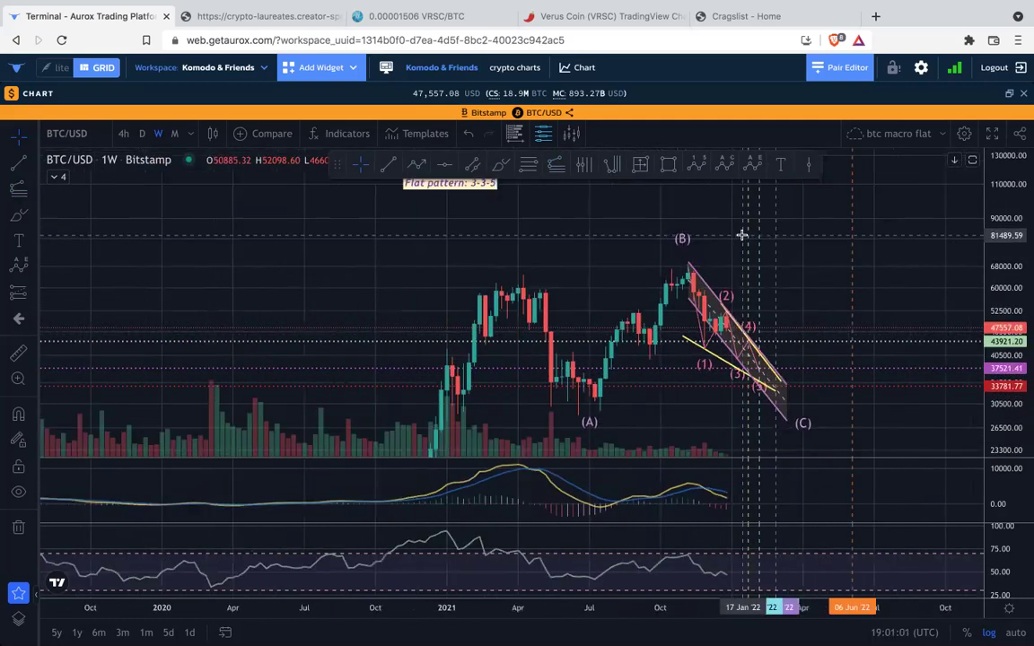
drag(898, 249, 772, 240)
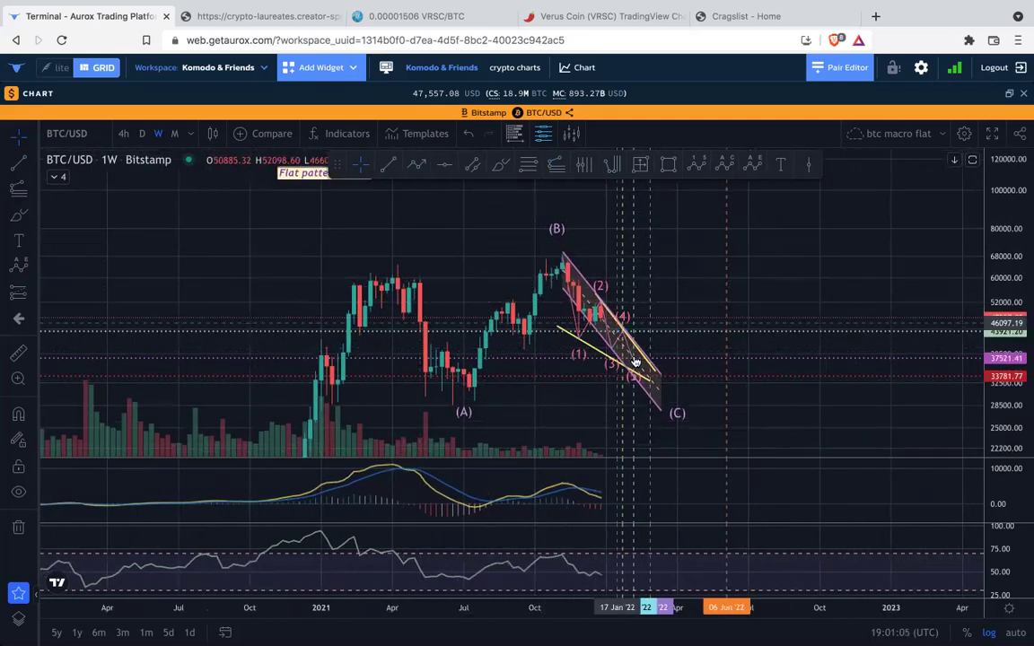
click(212, 133)
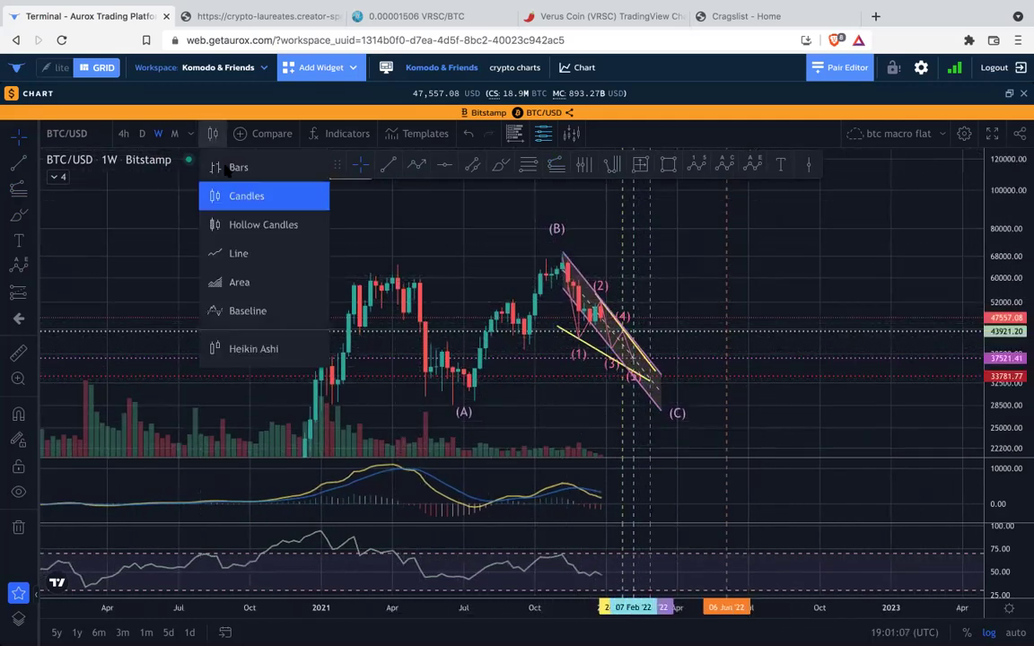
click(240, 248)
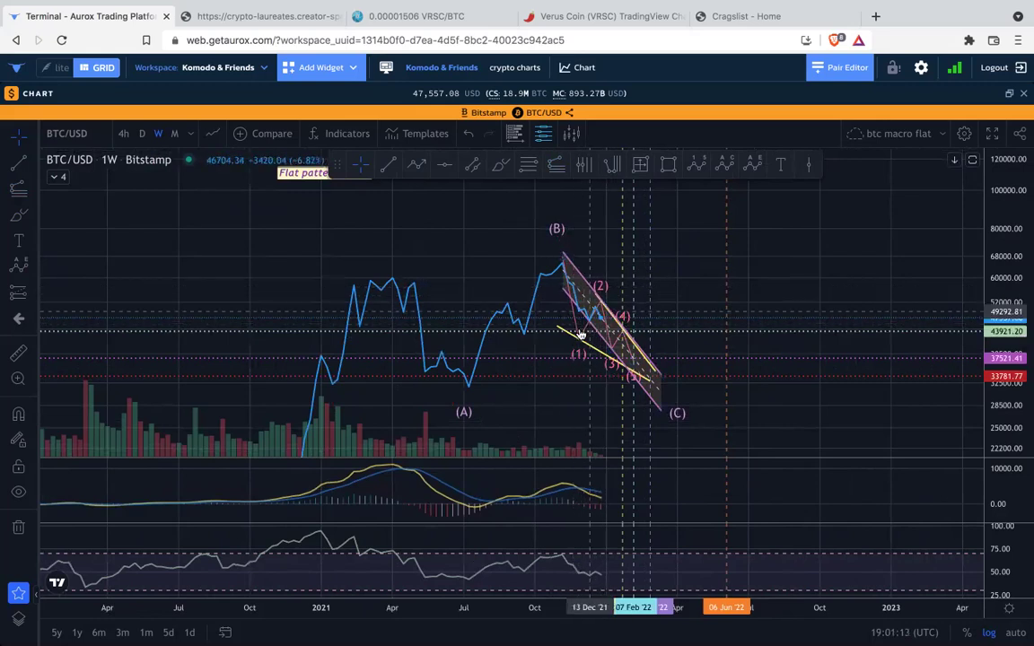
drag(777, 248, 783, 261)
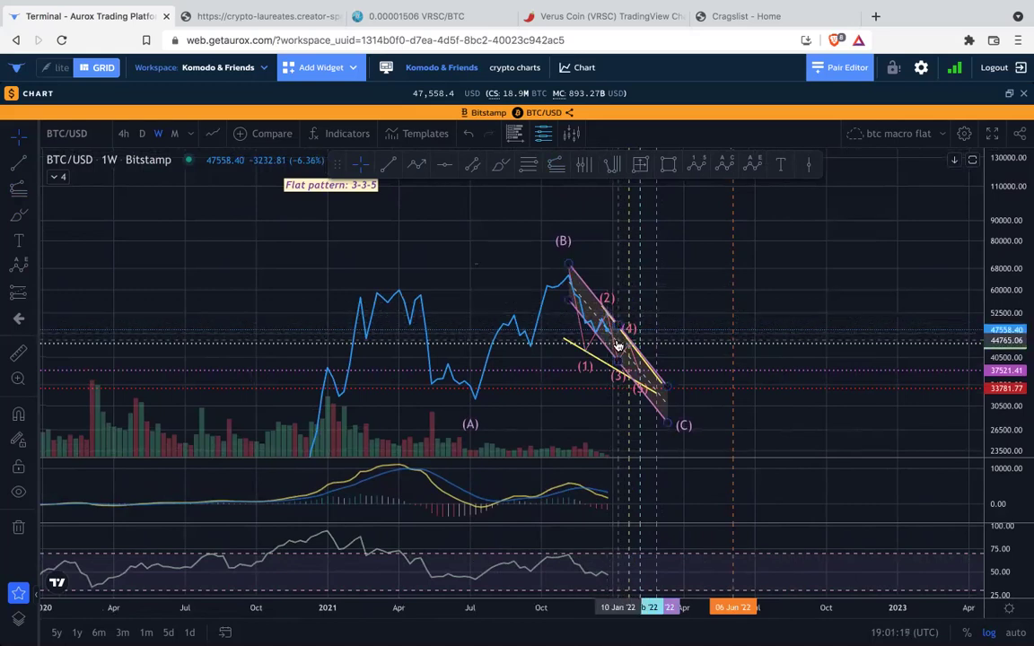
drag(696, 288, 692, 287)
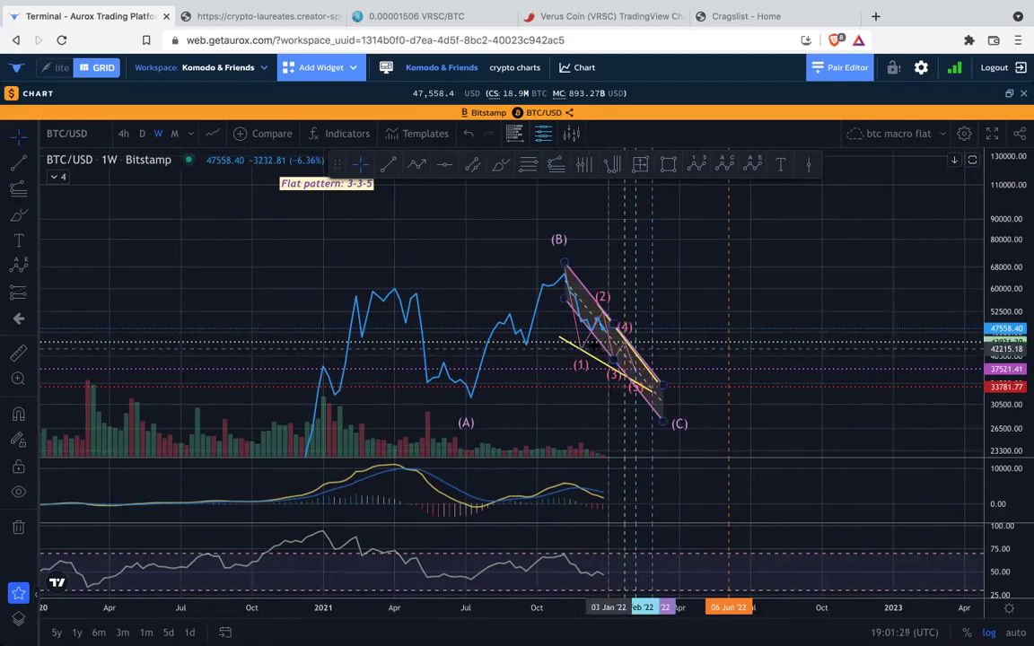
Sketch a rising path from near wave (4) to about 56838 at 14 March 2022, and delete it.
scroll(821, 270, down, 3)
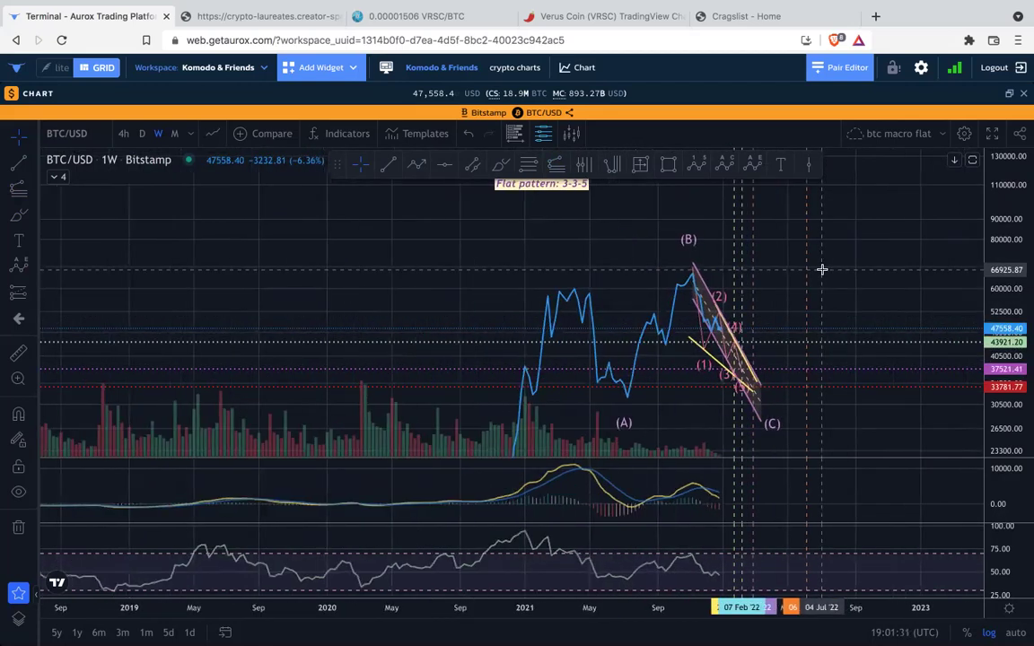
scroll(822, 269, right, 3)
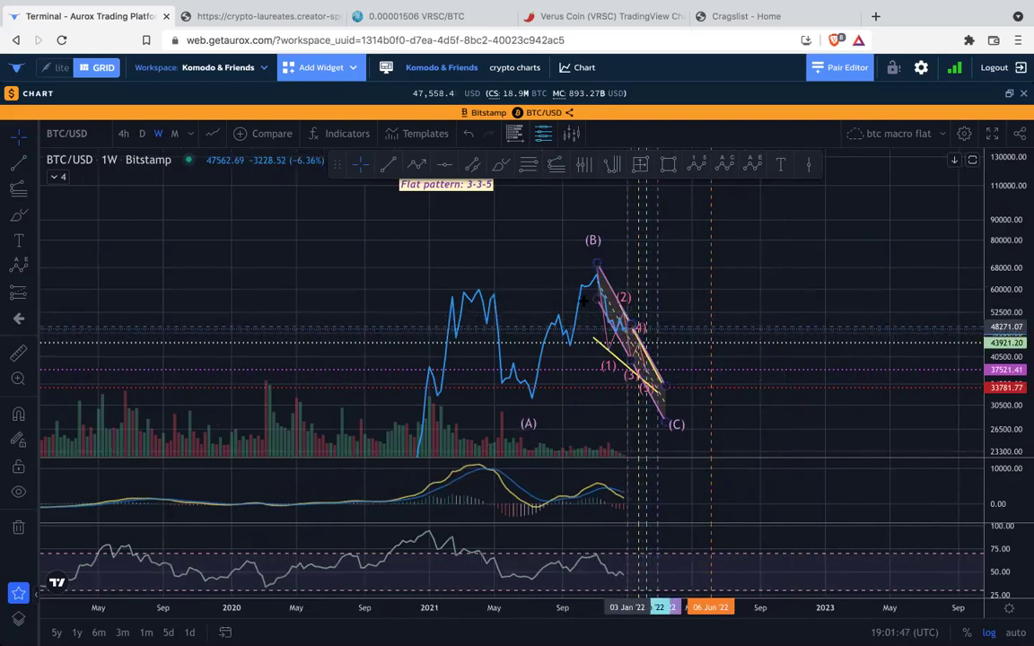
click(416, 164)
click(597, 266)
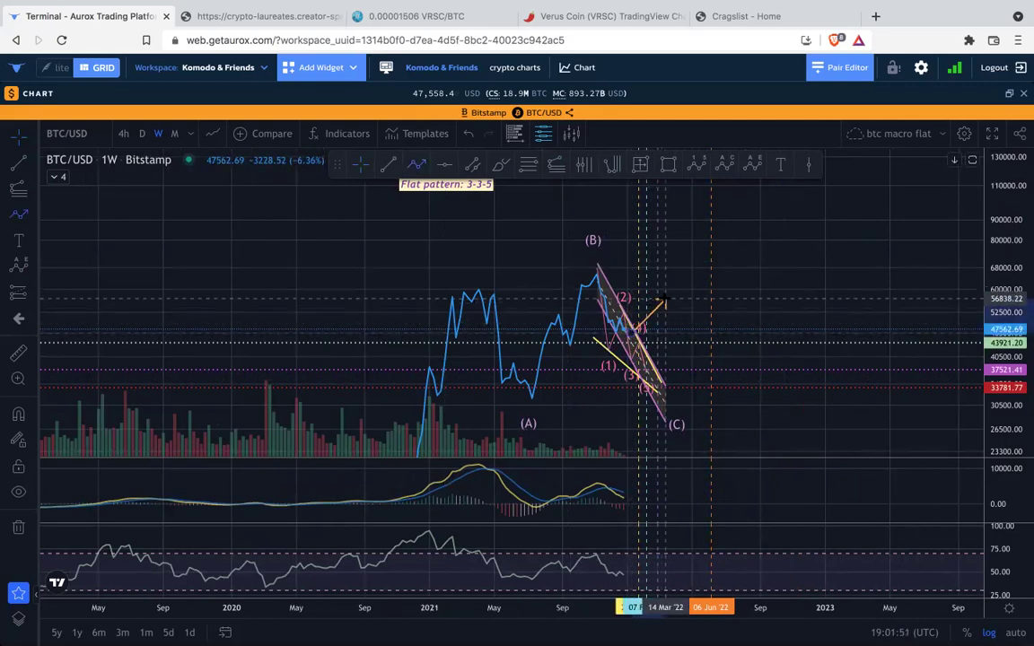
click(690, 280)
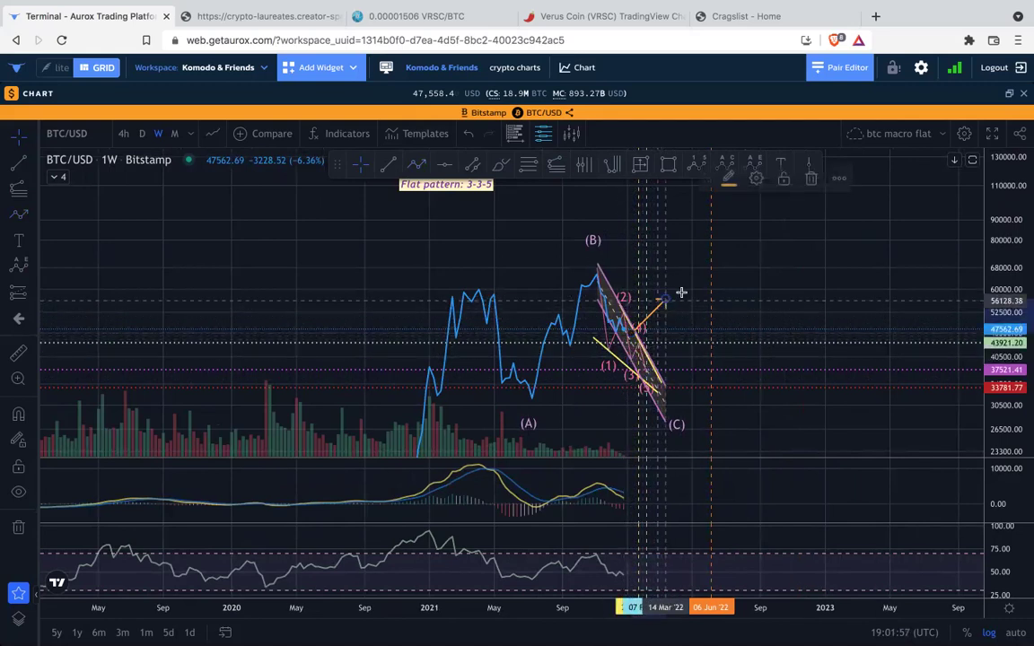
key(Delete)
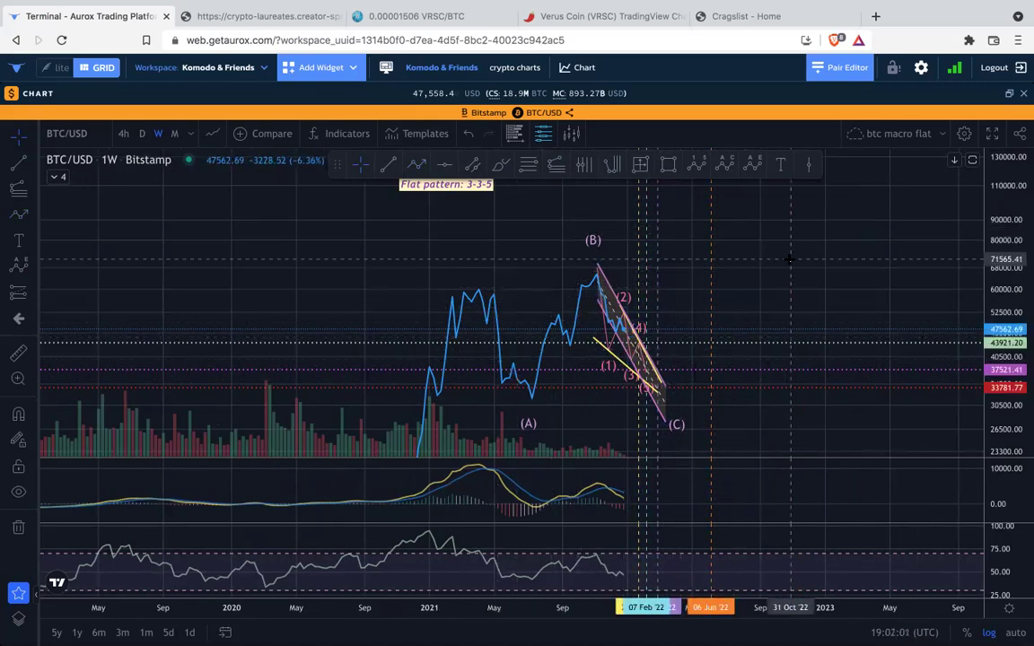
Examine the (A)-(B)-(C) flat pattern in the context of Bitcoin's weekly price history since 2017.
drag(1004, 270, 1004, 301)
scroll(704, 345, down, 3)
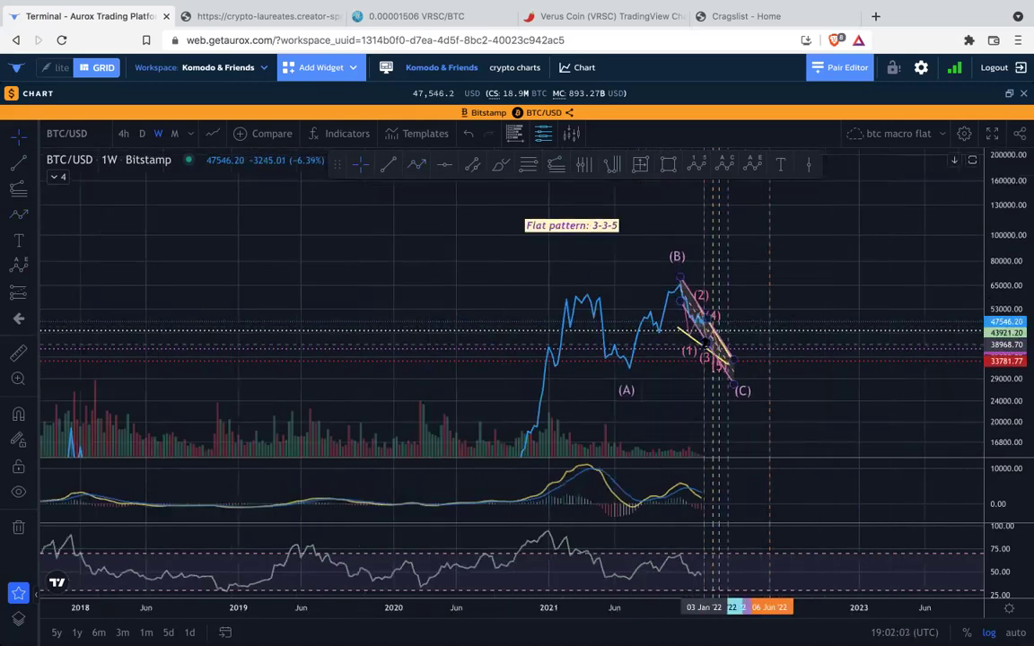
drag(633, 272, 492, 208)
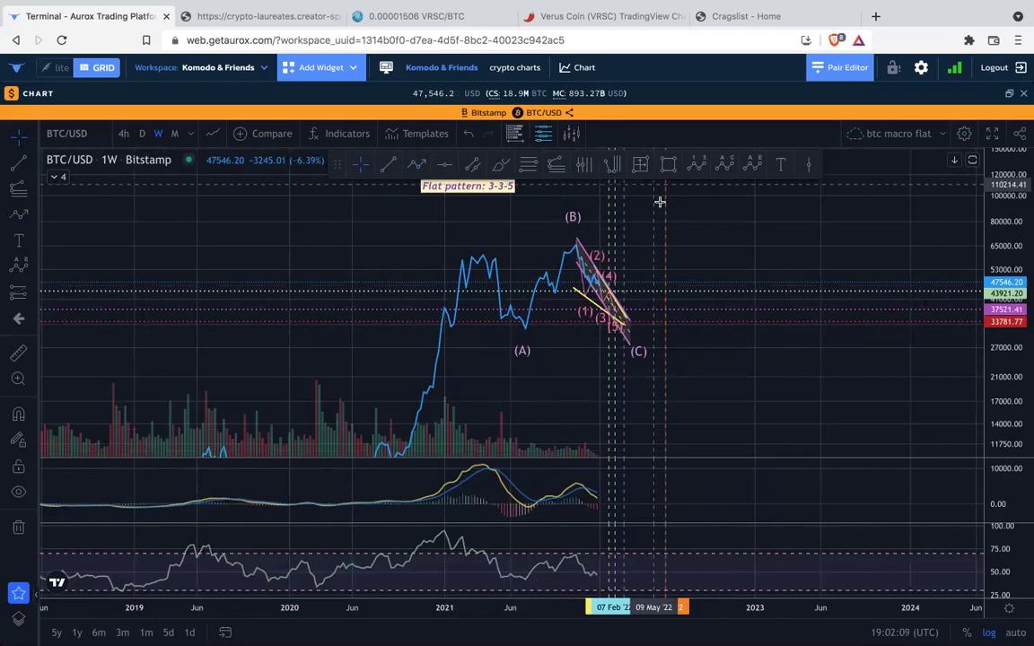
drag(741, 245, 793, 253)
scroll(793, 254, down, 3)
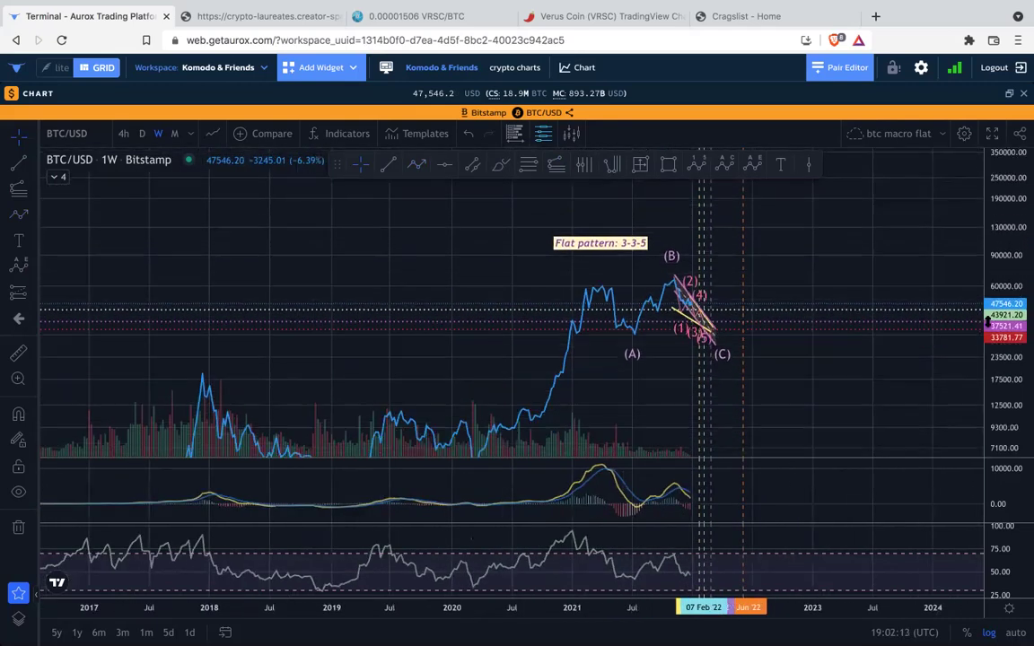
drag(785, 399, 779, 362)
drag(1008, 196, 1007, 206)
scroll(839, 354, down, 2)
drag(842, 360, 821, 371)
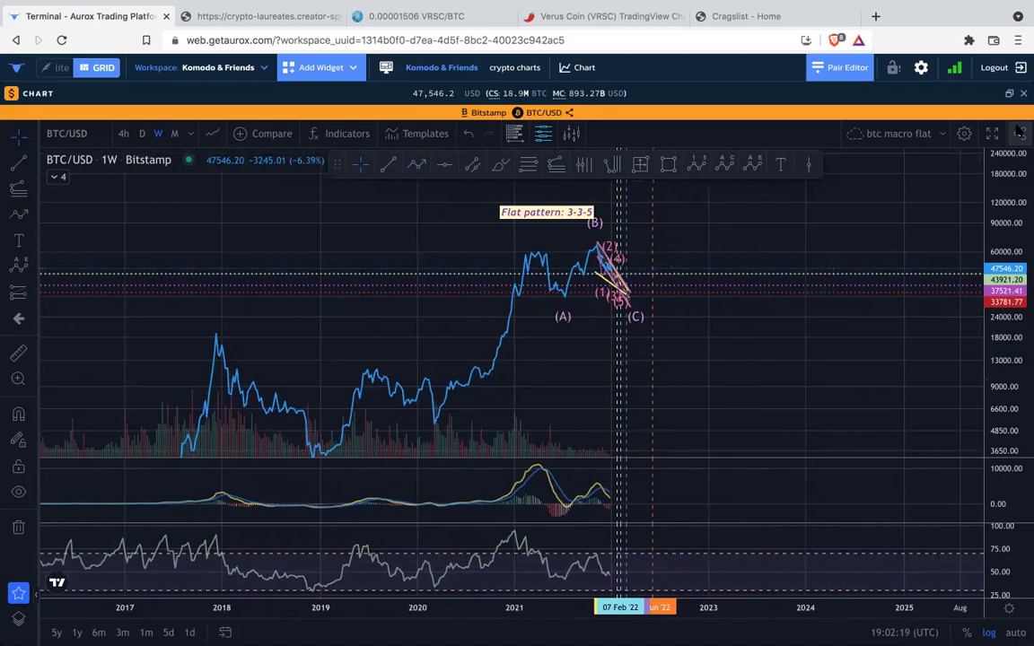